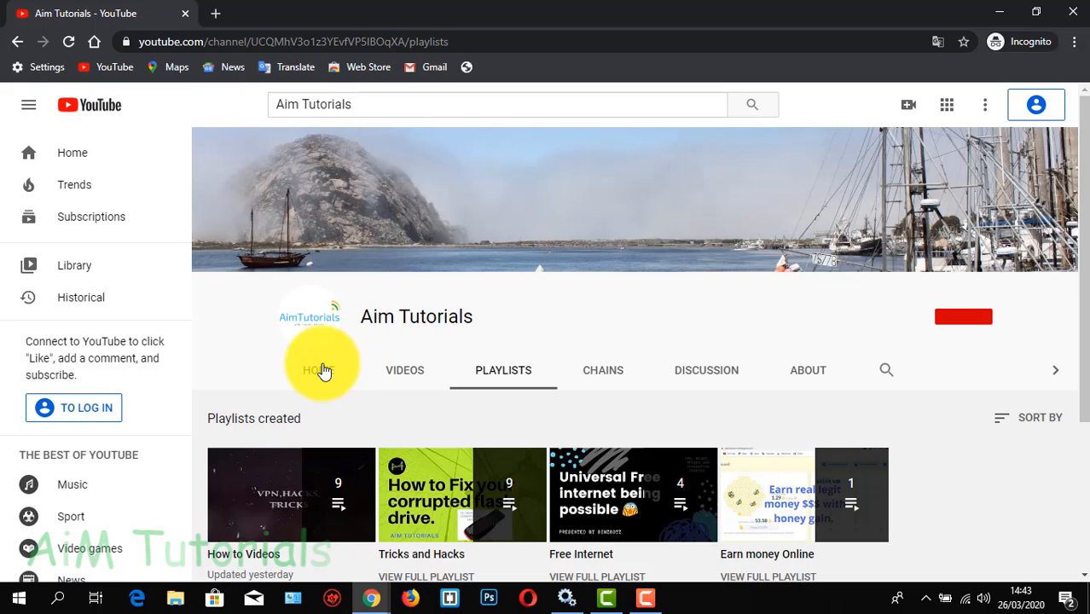
Show the home section of the Aim Tutorials channel and minimize the browser window
left_click(321, 372)
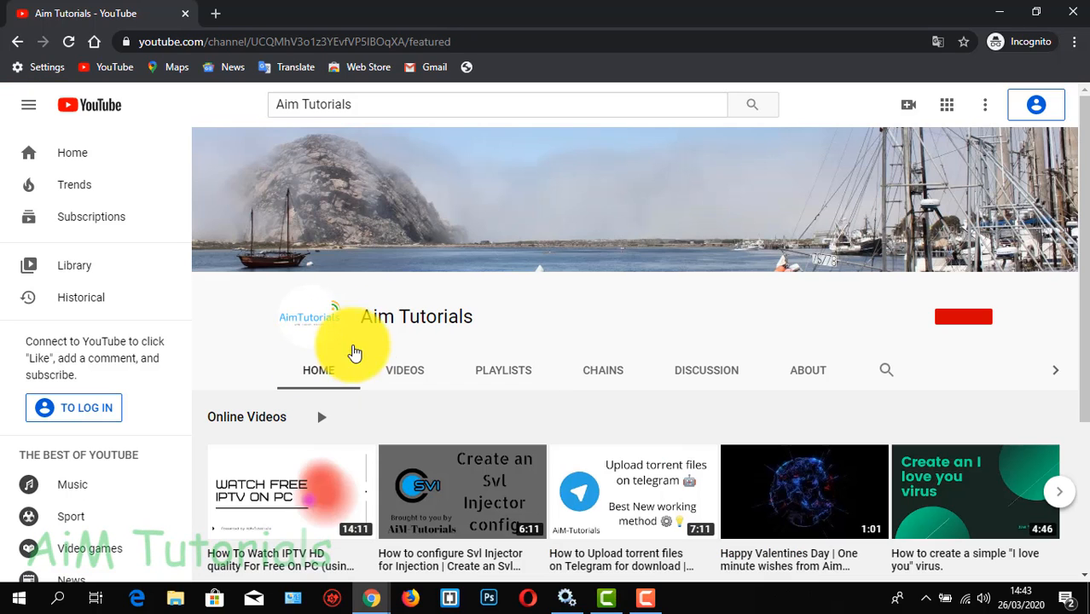
left_click(1002, 8)
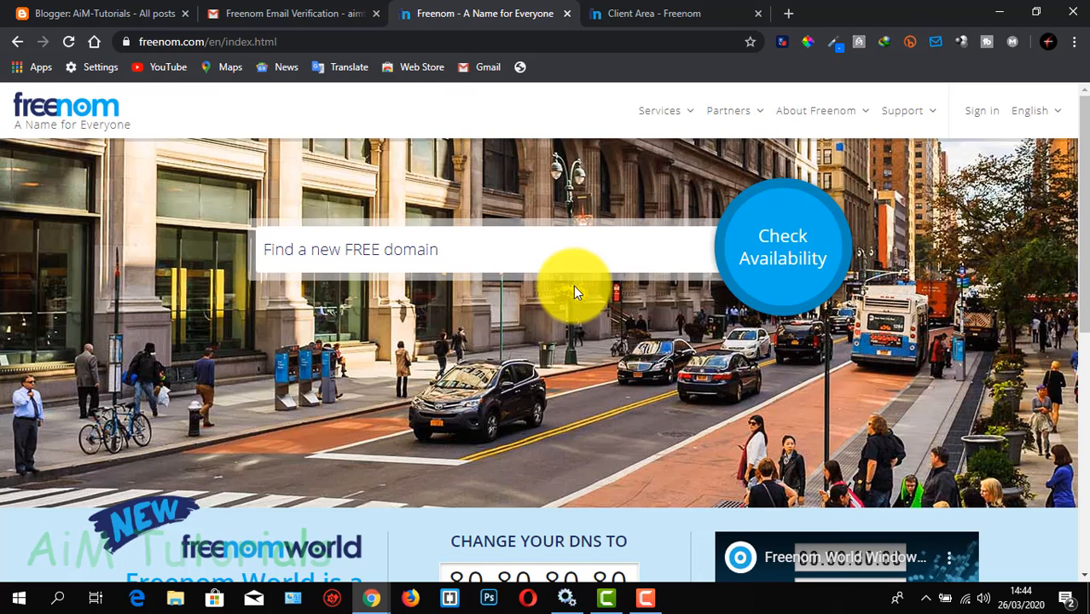
Check the availability of the free domain aimtuttot.ml
left_click(508, 246)
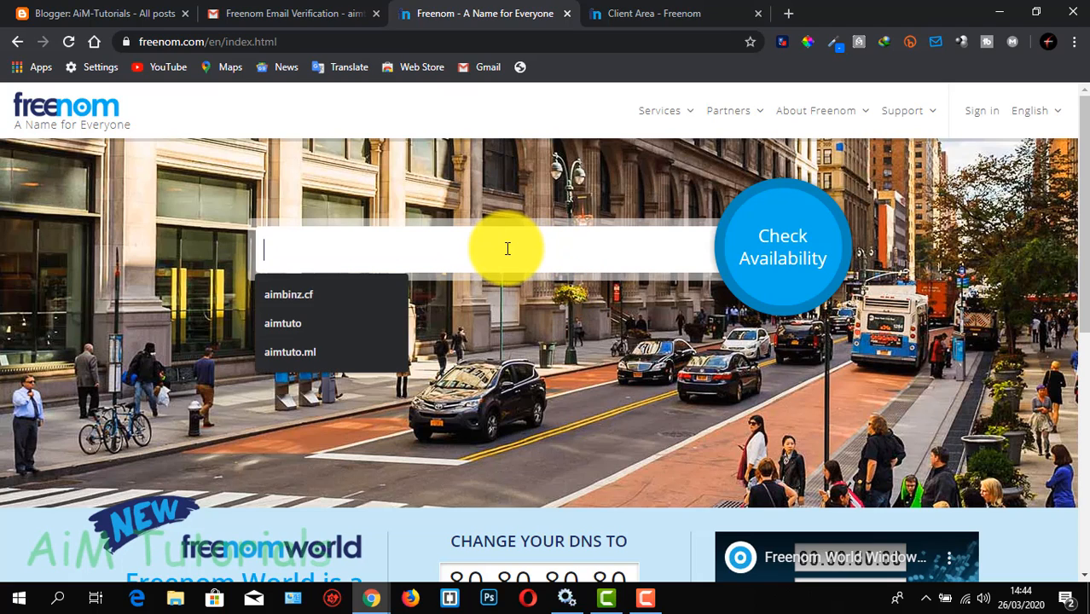
type("aimtut")
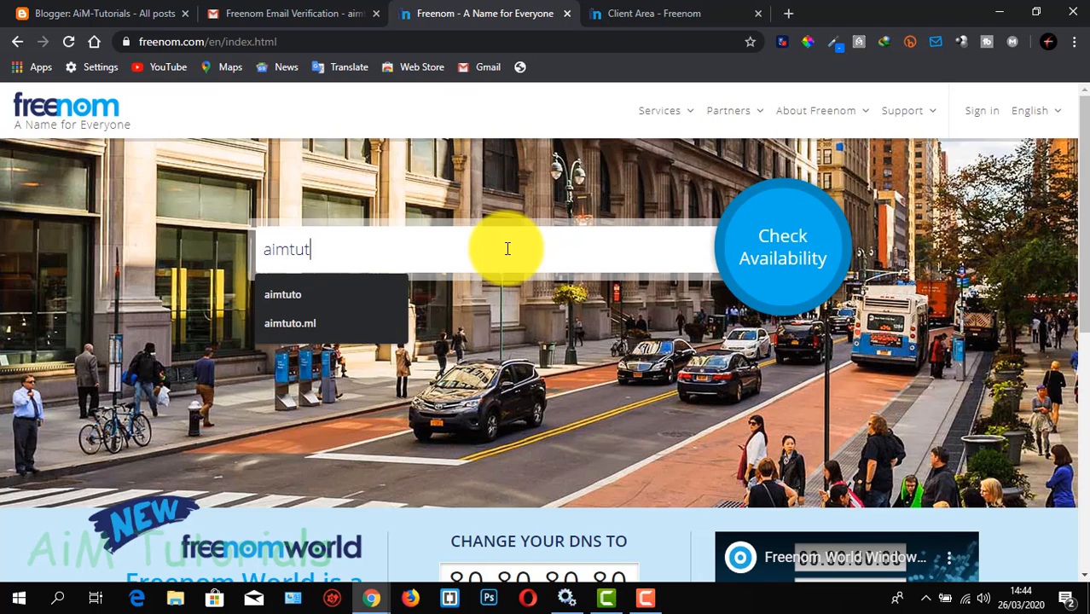
type("to")
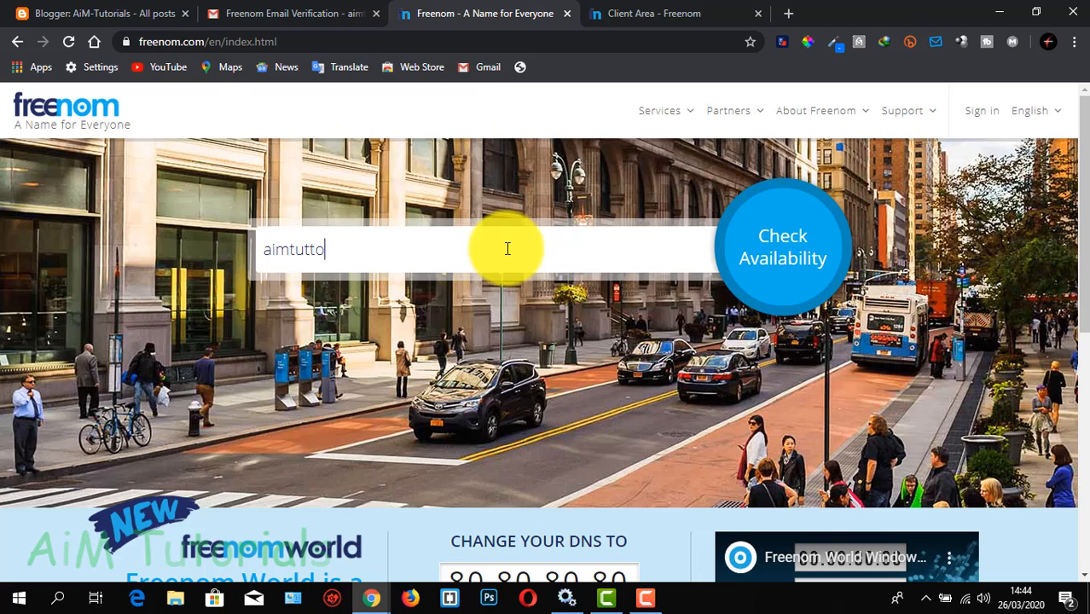
type("t.ml")
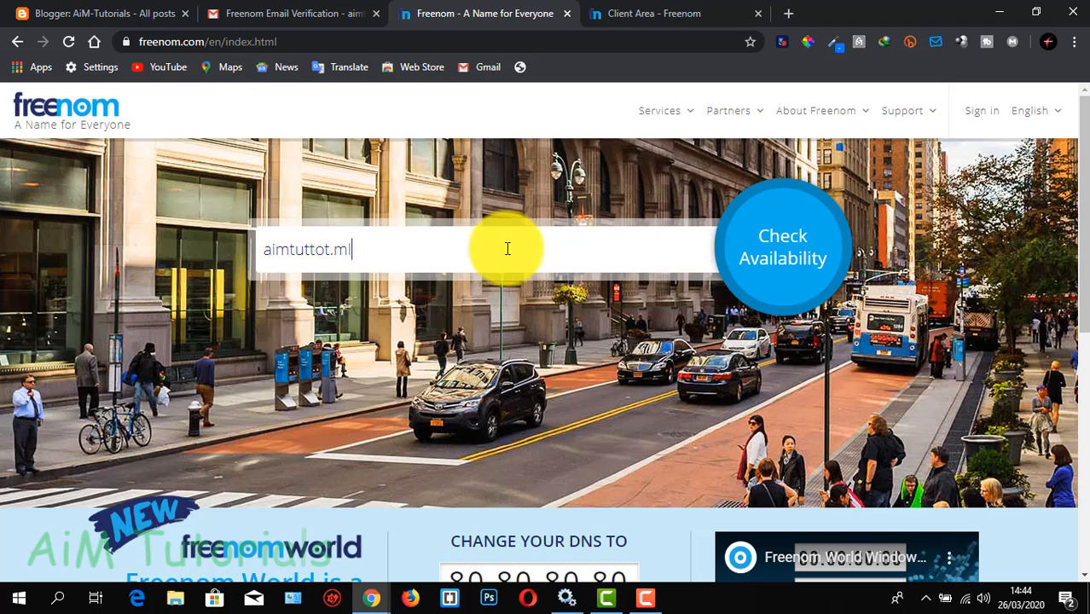
left_click(314, 250)
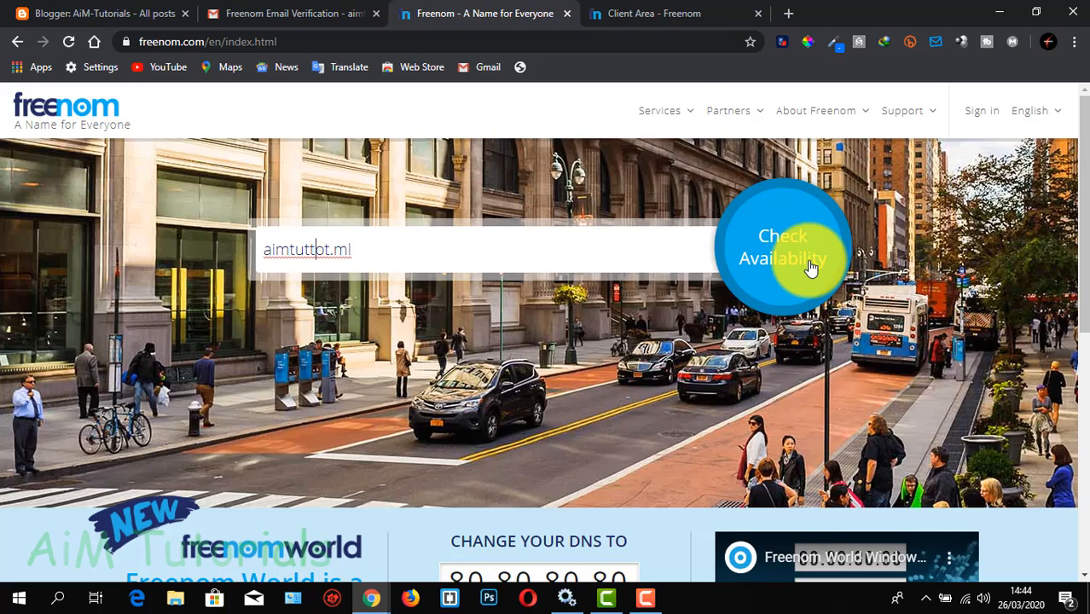
left_click(812, 268)
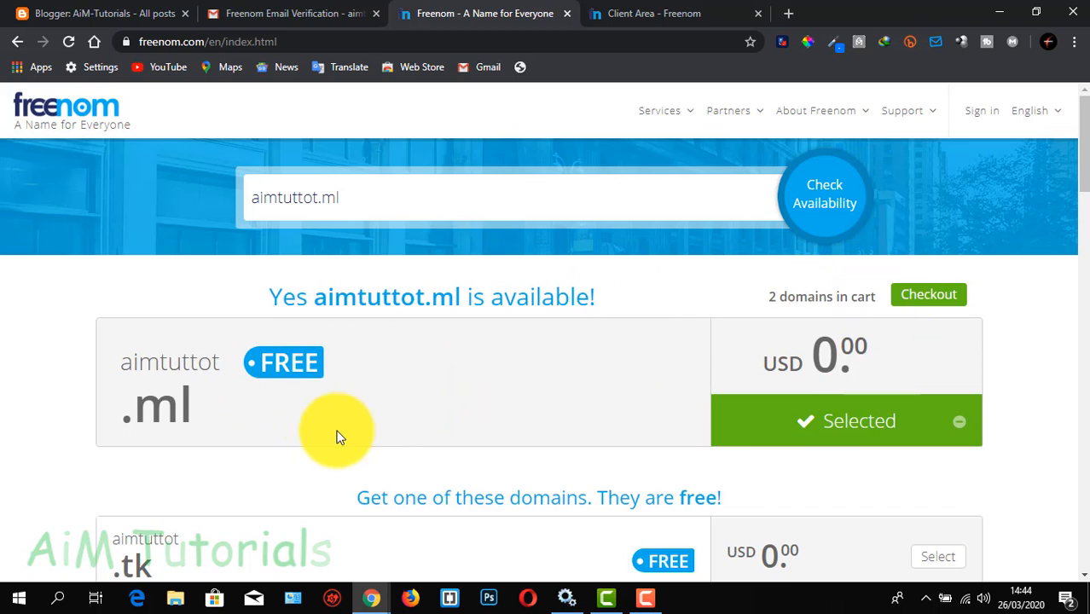
Proceed to the shopping cart and remove aimtuttot.ml from it
scroll(316, 424, "down", 1)
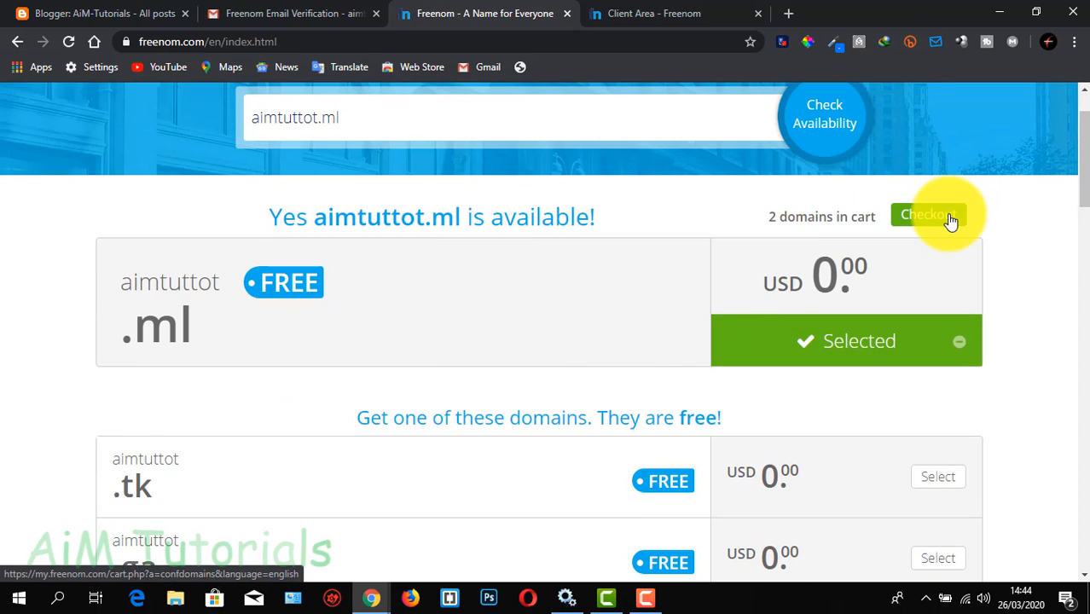
left_click(949, 221)
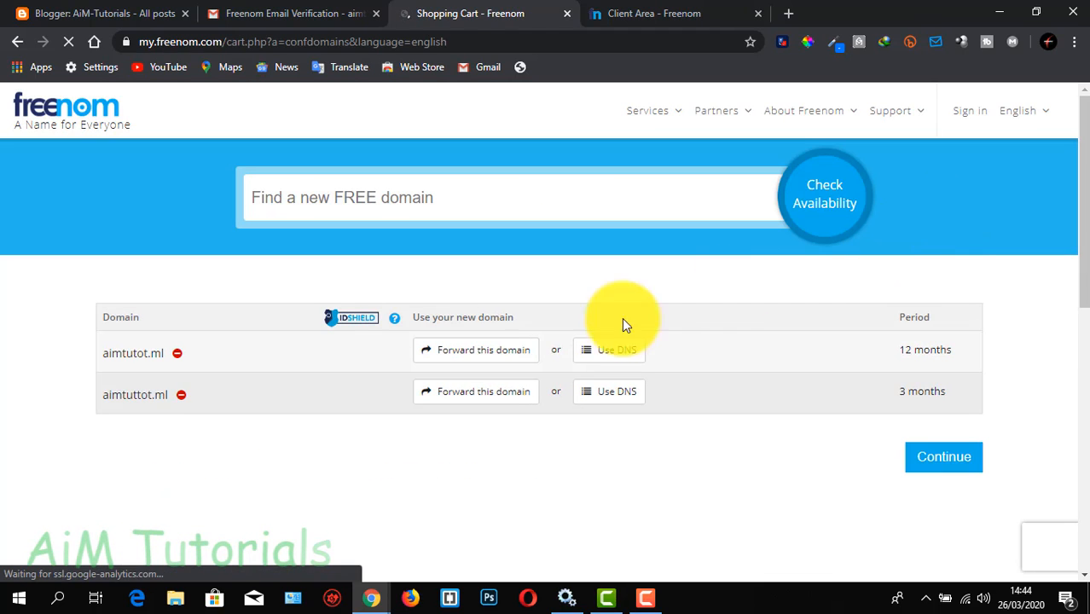
left_click(180, 395)
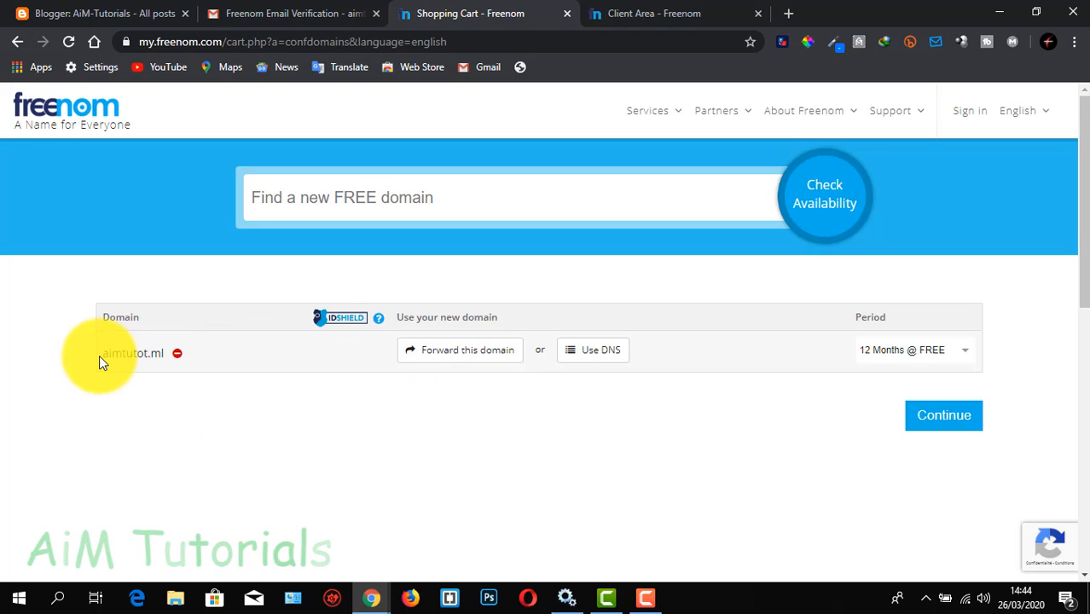
Choose the 12 Months @ FREE period for aimtutot.ml and continue to the order review
left_click(957, 353)
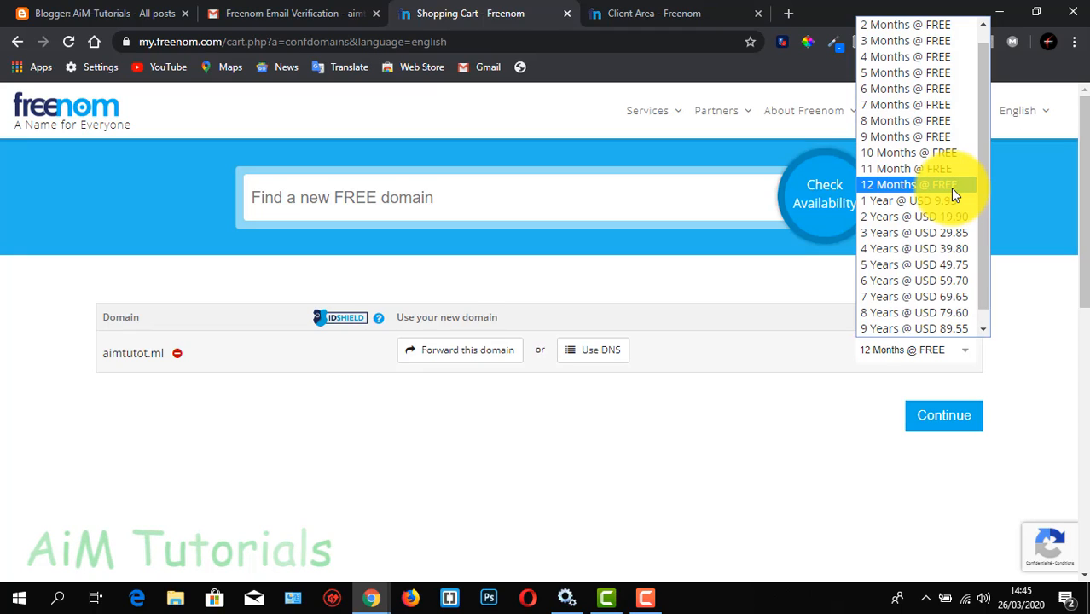
left_click(953, 196)
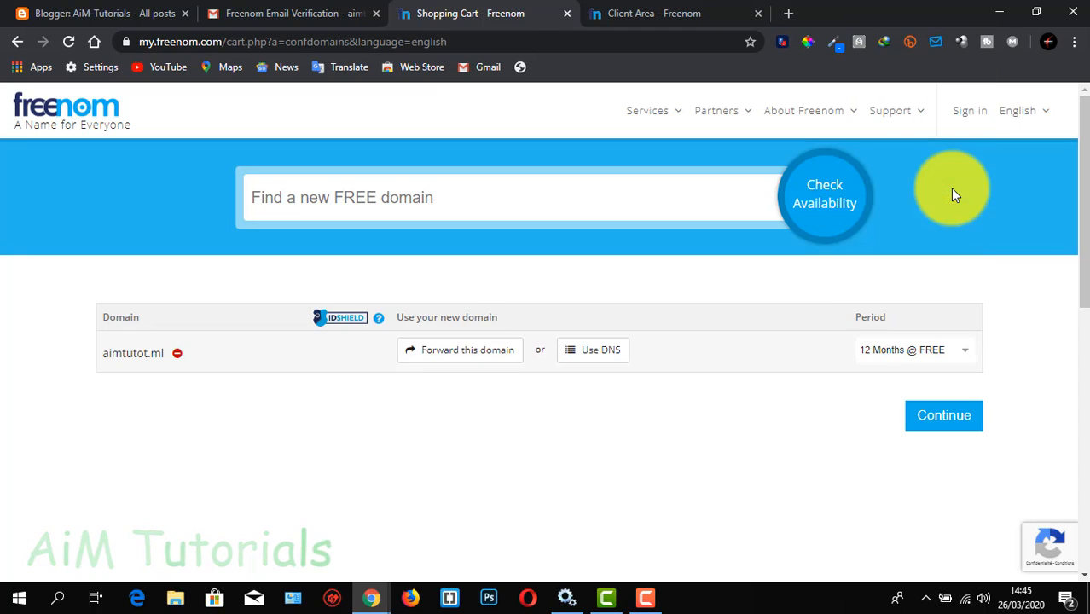
left_click(962, 416)
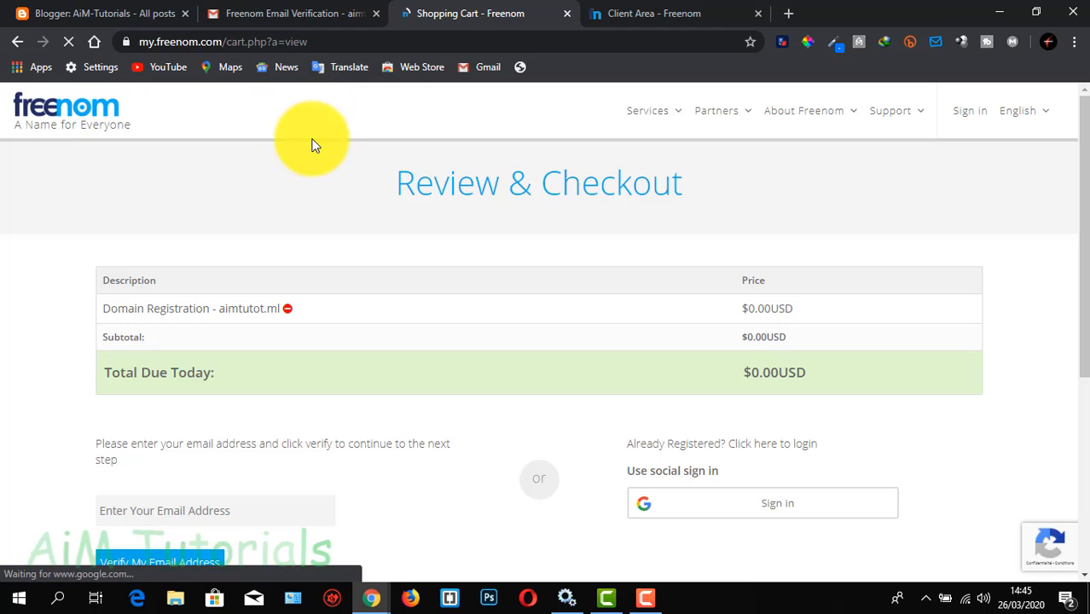
scroll(384, 308, "down", 2)
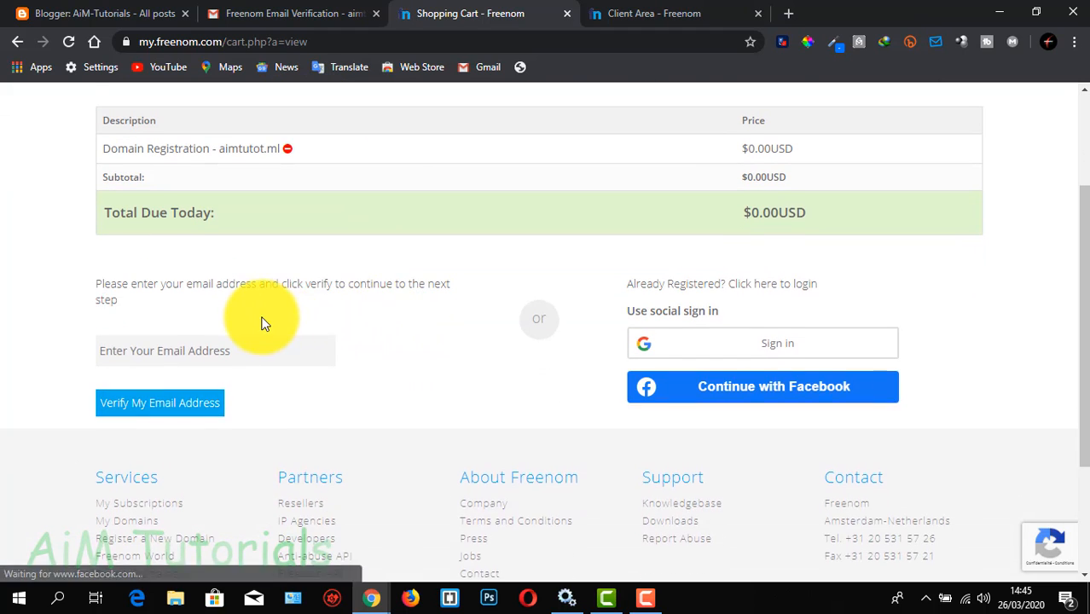
scroll(265, 317, "up", 1)
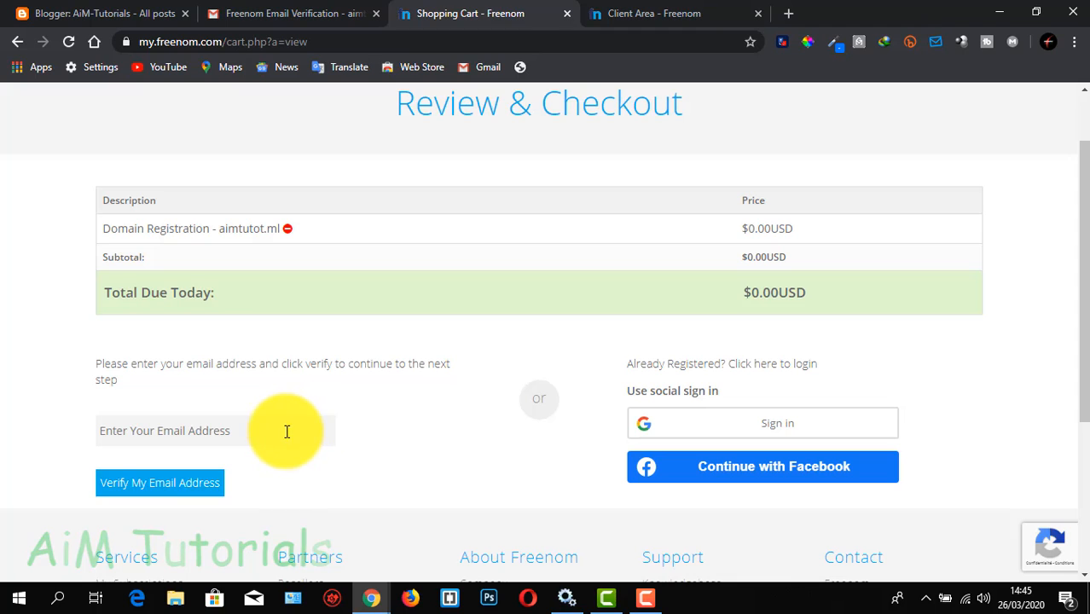
left_click(177, 432)
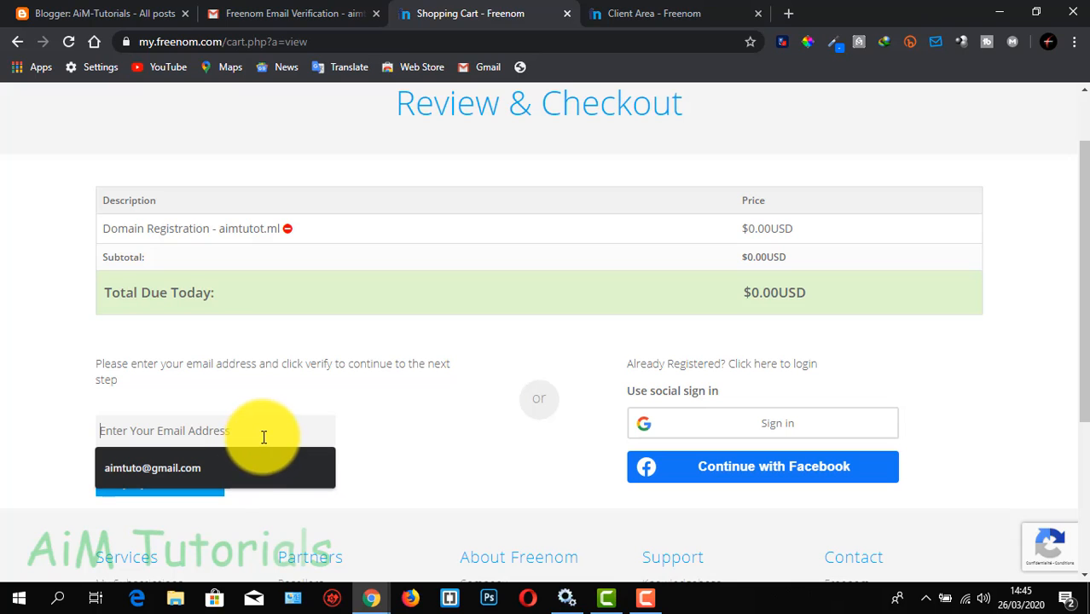
left_click(365, 444)
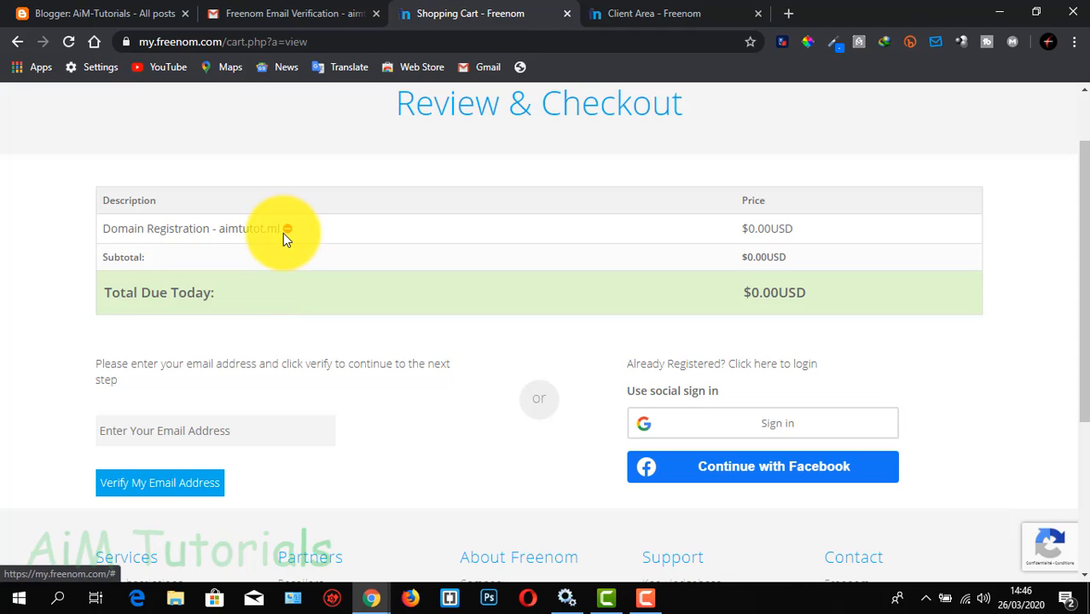
left_click(209, 437)
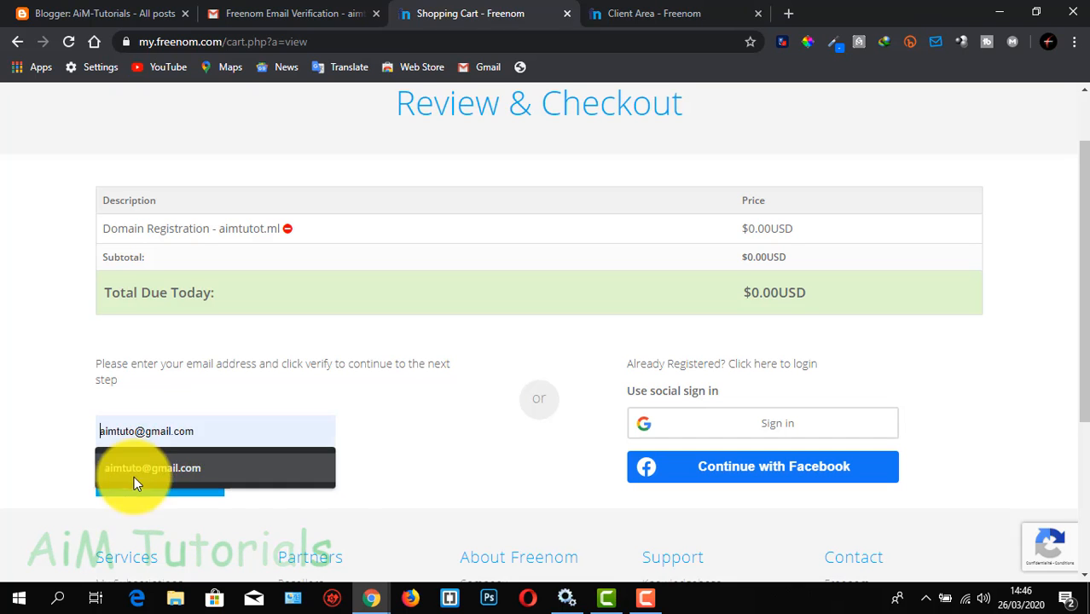
left_click_drag(334, 526, 329, 524)
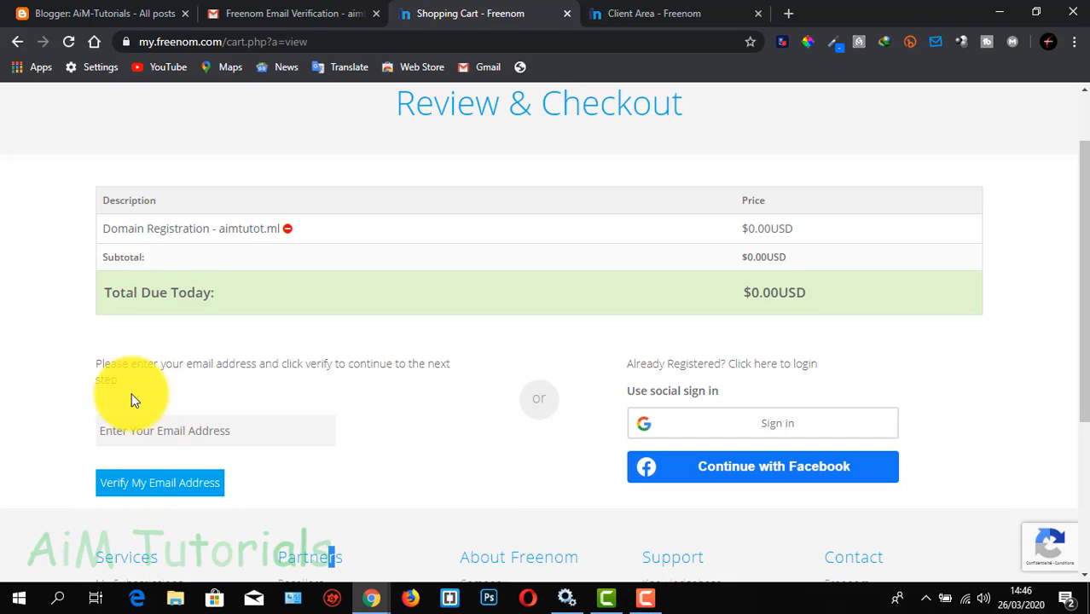
Examine the Freenom email verification message in Gmail and return to the shopping cart
left_click(285, 15)
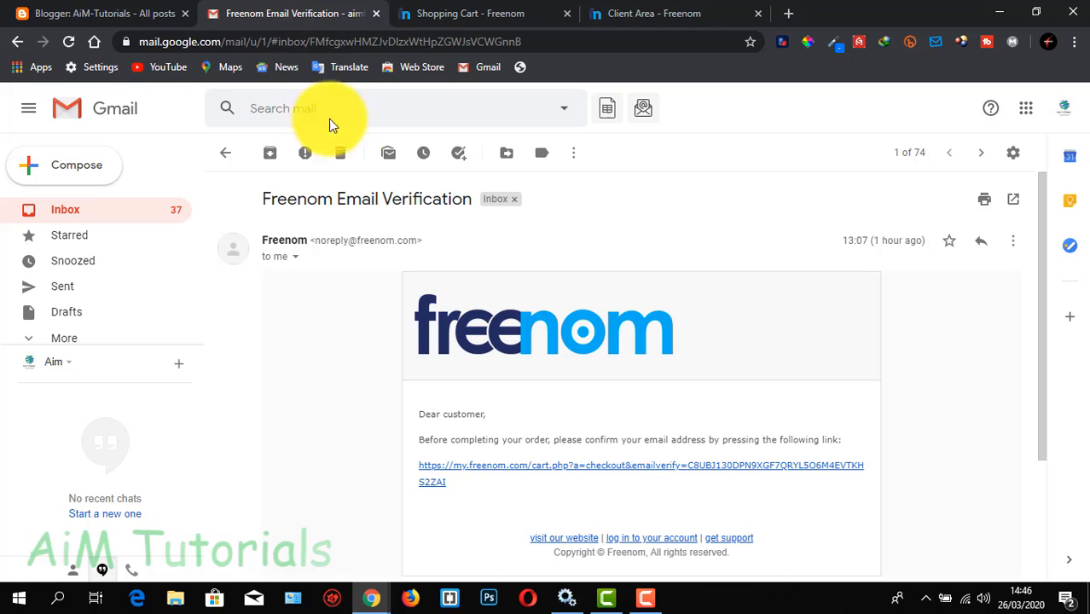
scroll(428, 352, "down", 1)
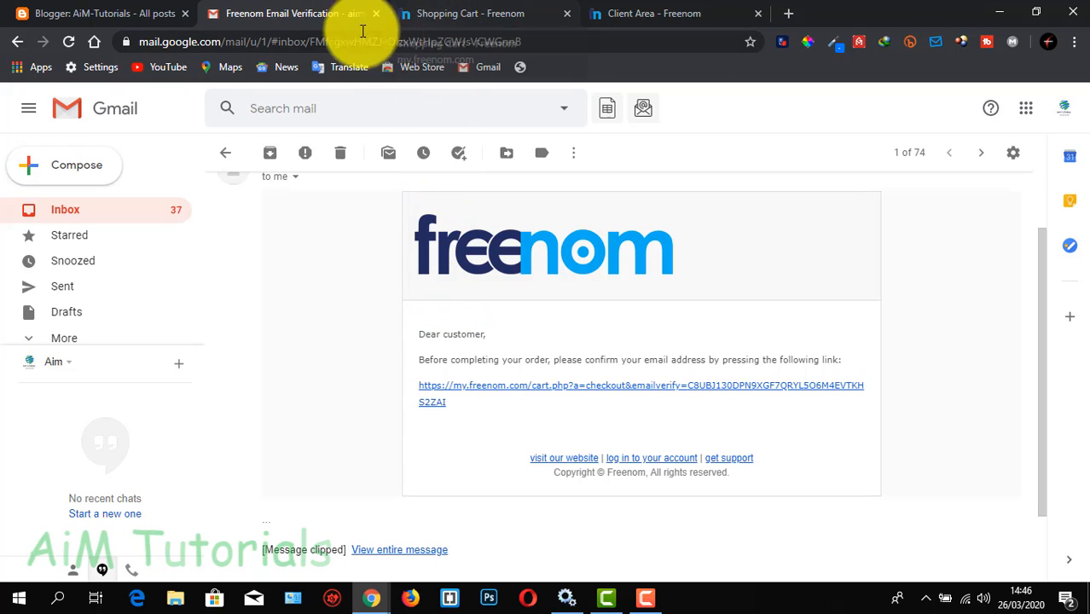
left_click(448, 19)
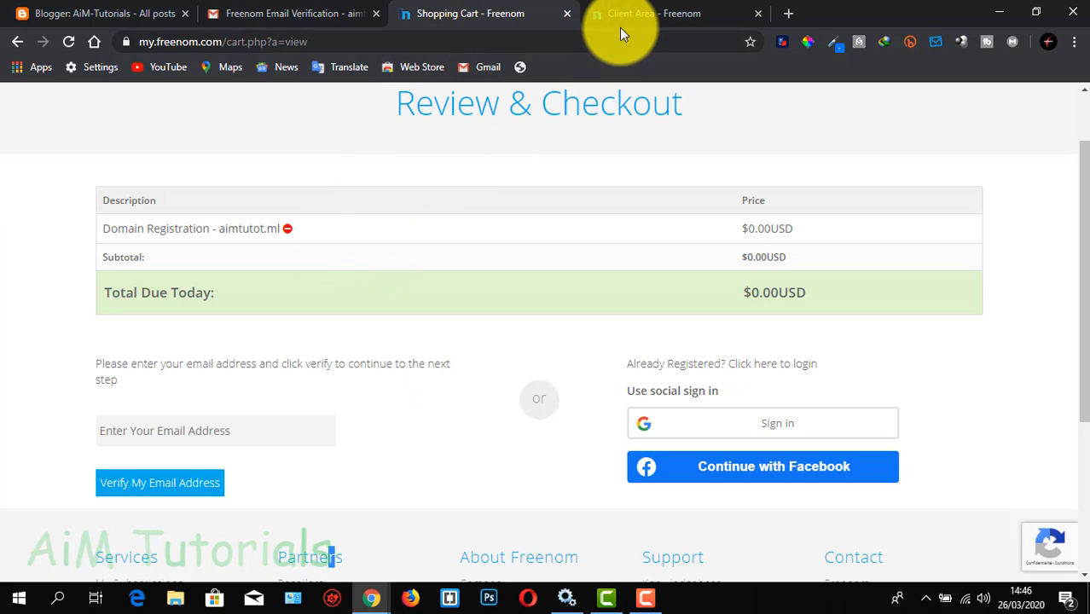
Log in to the Freenom client area with the prefilled credentials and remove the aimtutot.ml registration from the cart
left_click(653, 5)
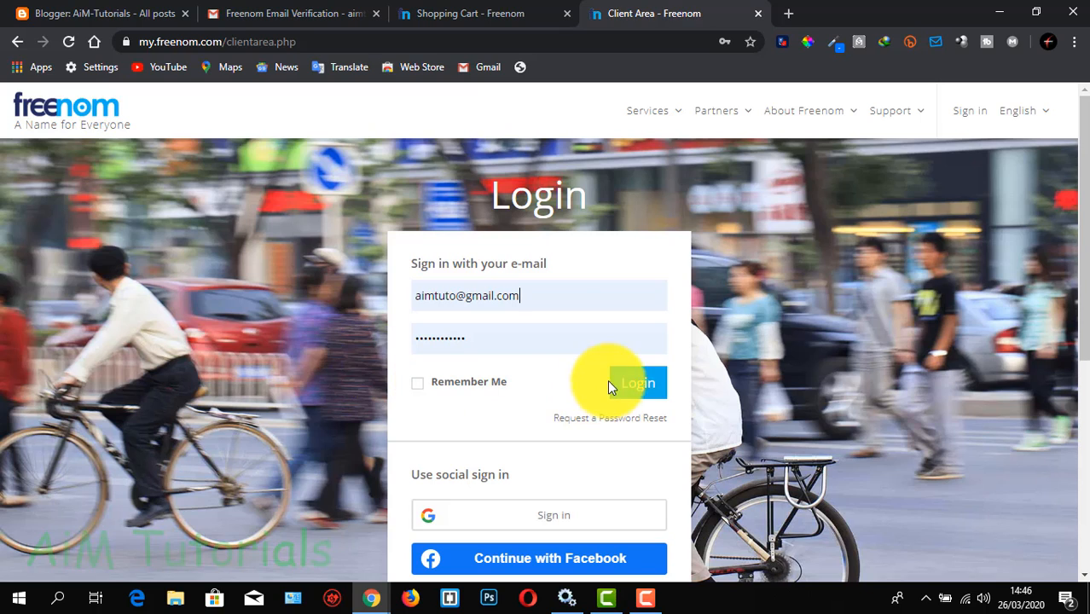
left_click(636, 382)
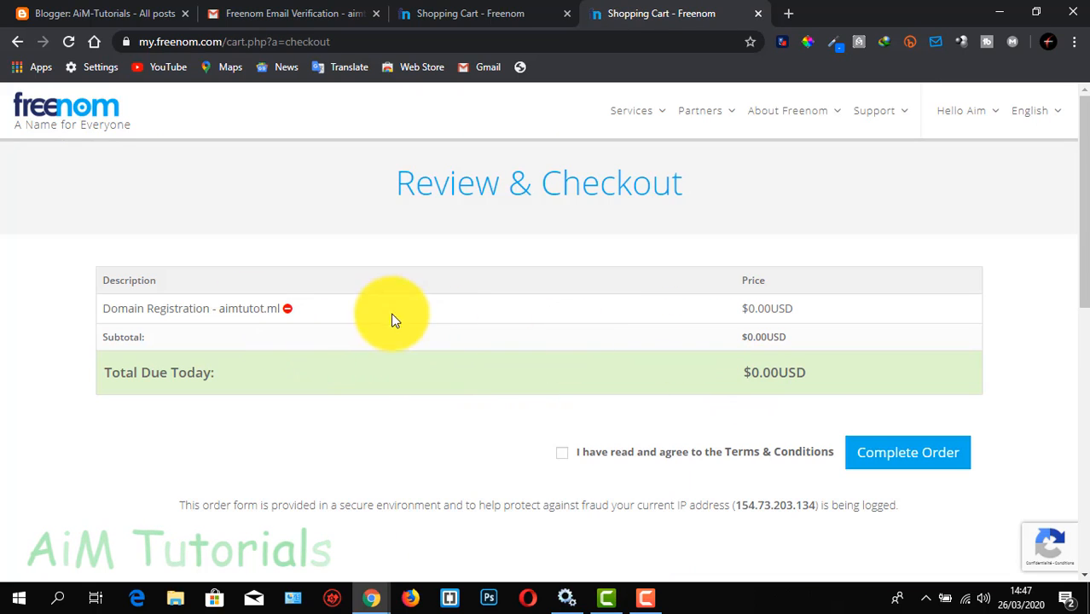
left_click(288, 308)
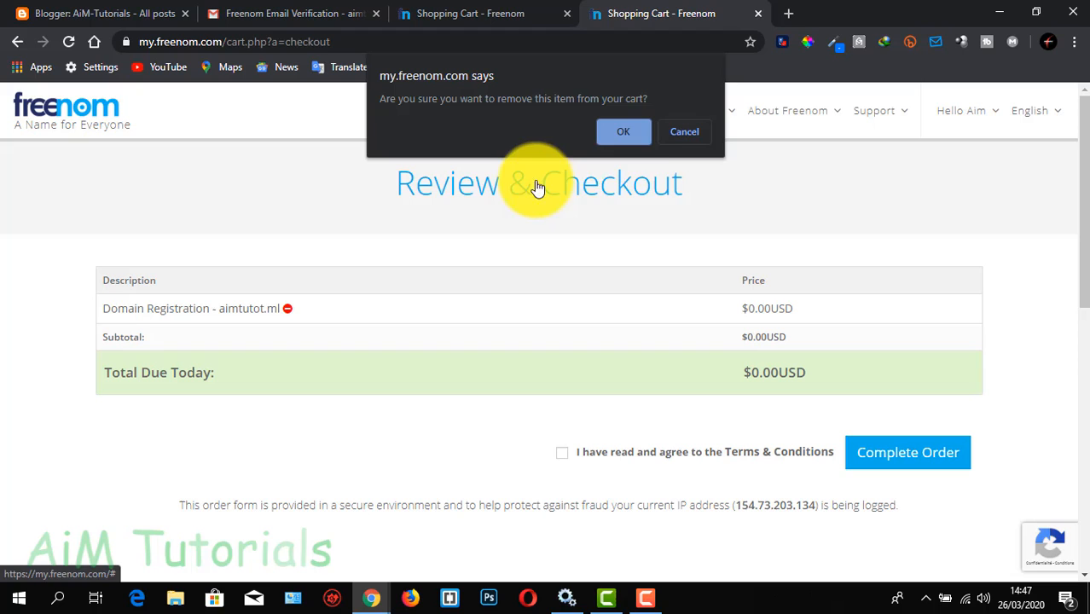
left_click(622, 130)
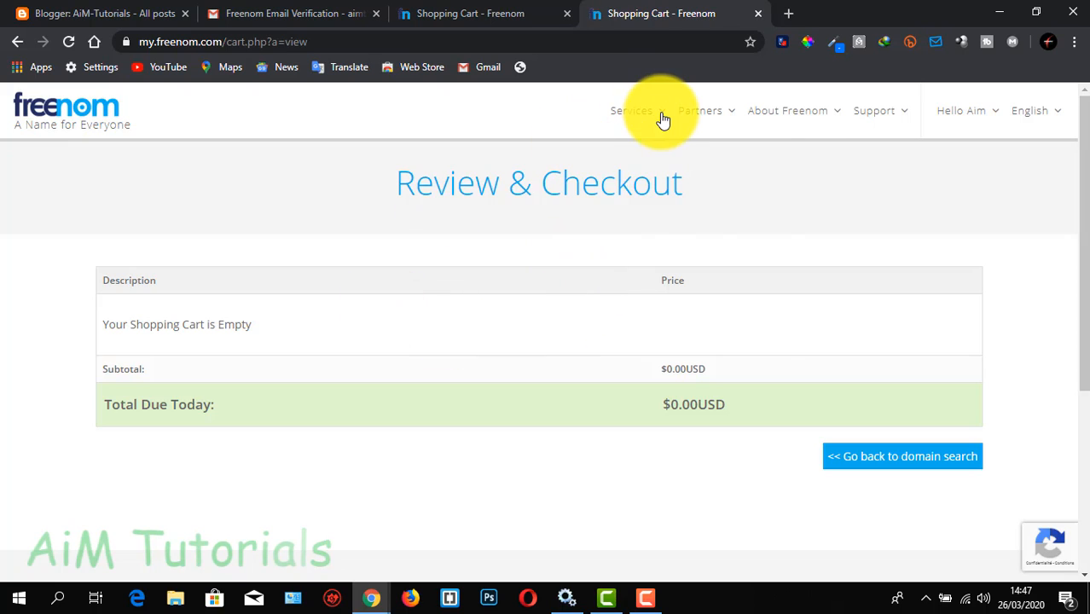
Open the list of registered domains and examine the status, type, registration date and expiry date of aimtuto.ml
mouse_move(662, 135)
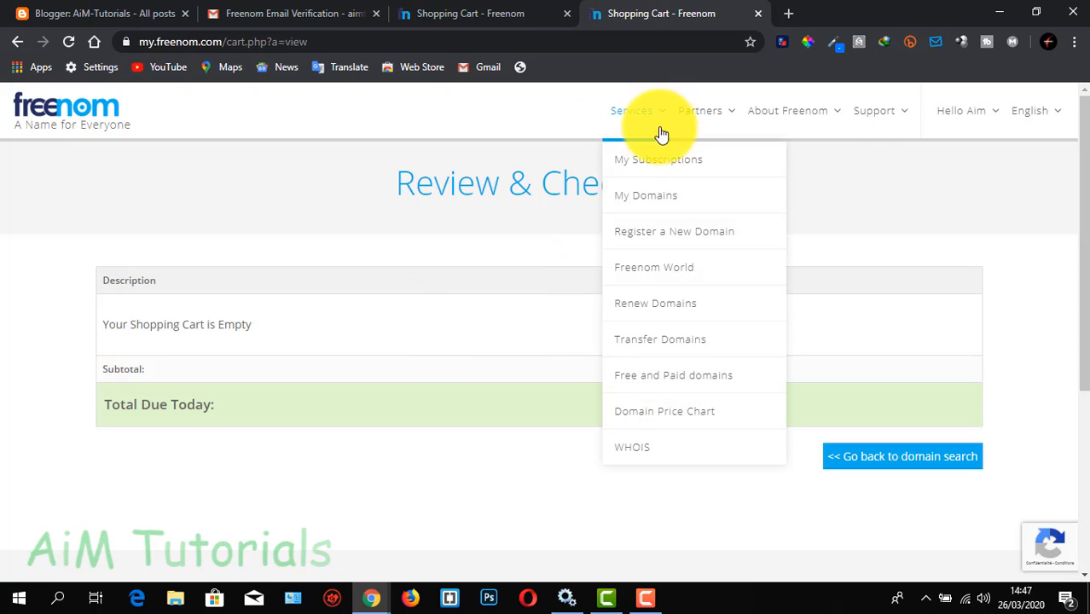
left_click(655, 203)
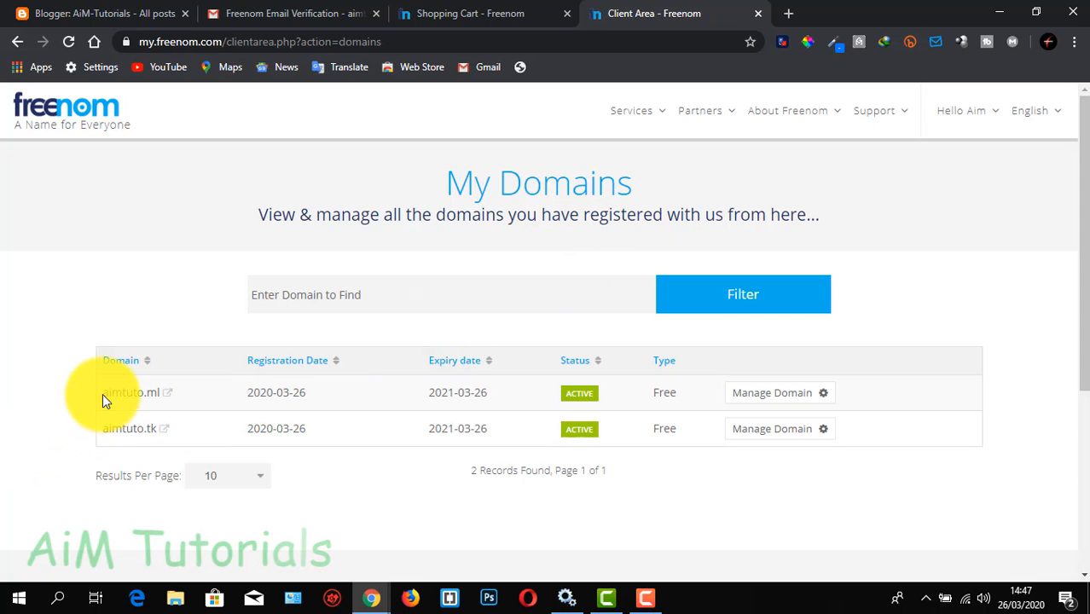
left_click_drag(103, 393, 160, 399)
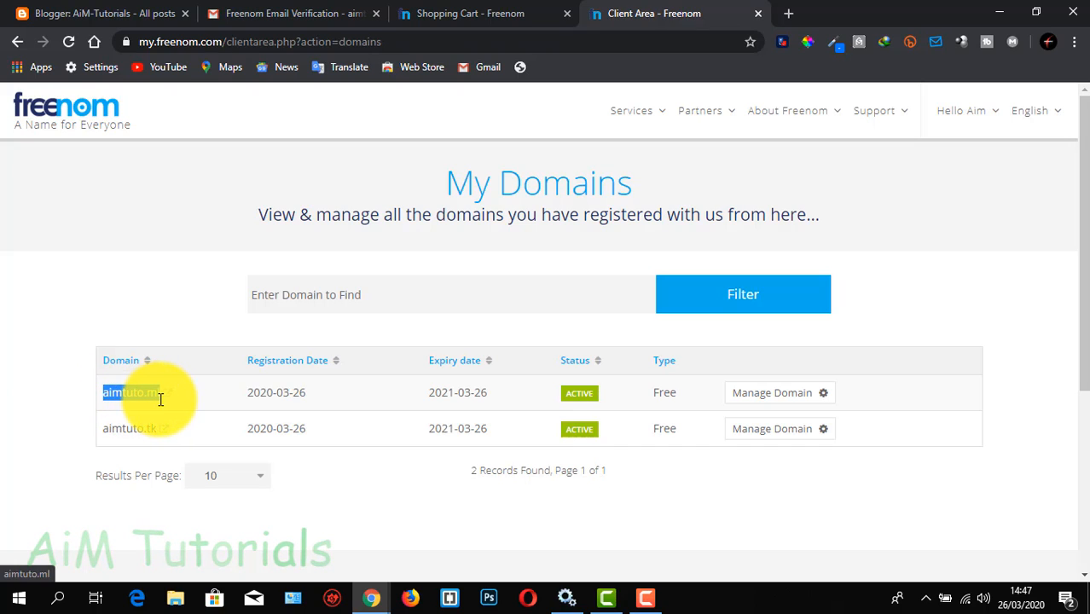
left_click(584, 398)
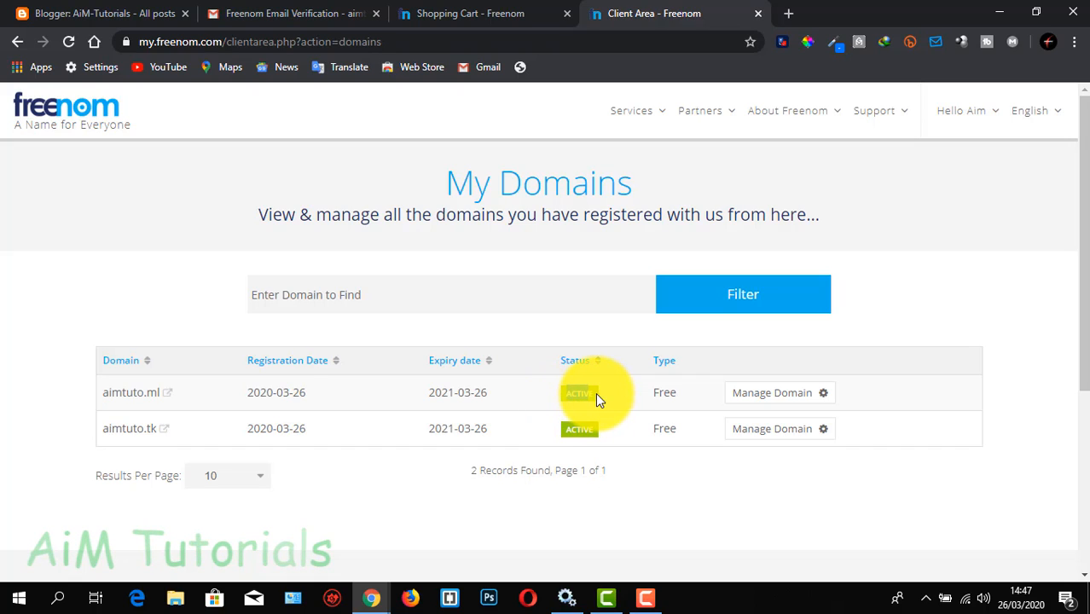
double_click(665, 395)
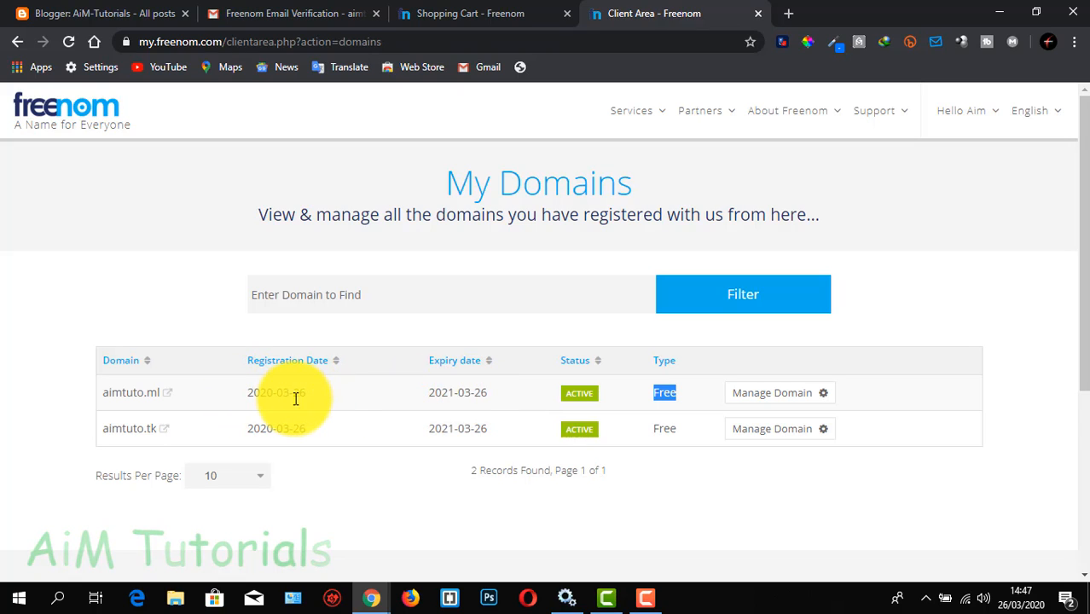
left_click_drag(306, 395, 247, 395)
left_click_drag(493, 392, 429, 409)
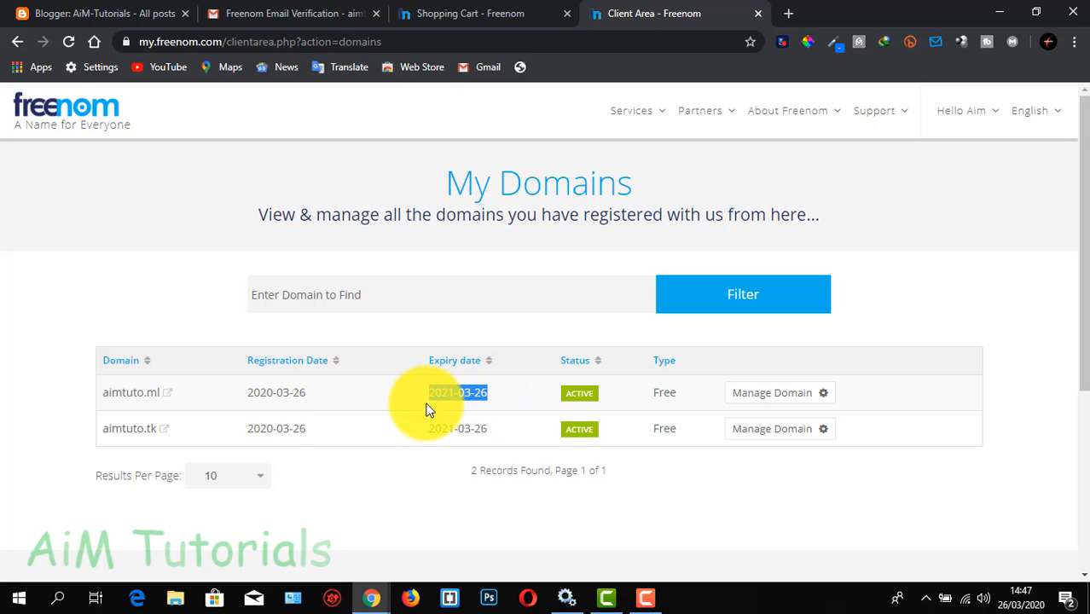
left_click(406, 470)
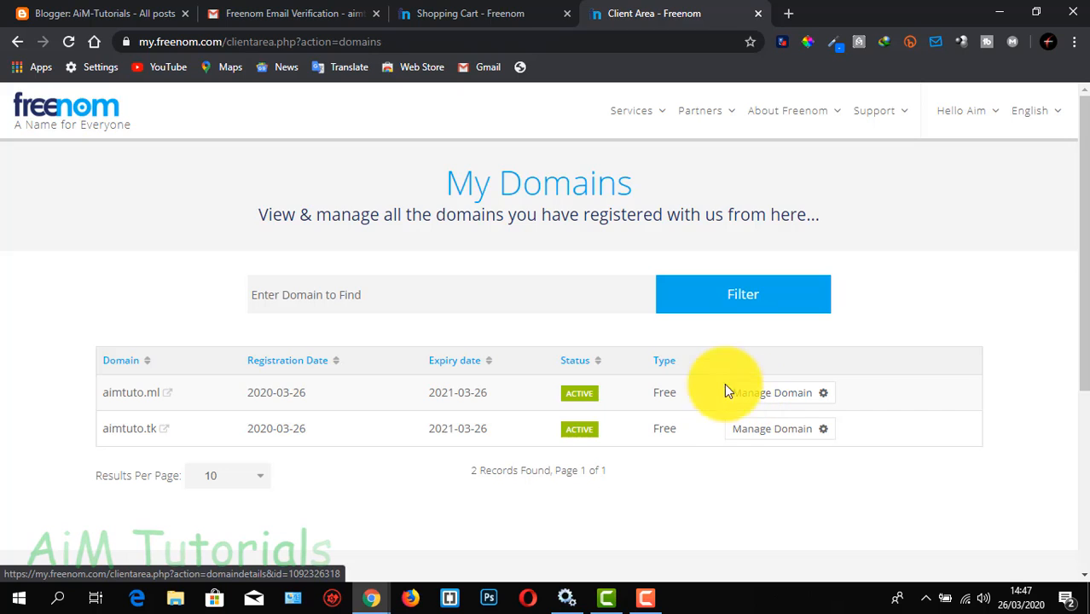
Open the management page of aimtuto.ml and go to its Freenom DNS records
left_click(773, 399)
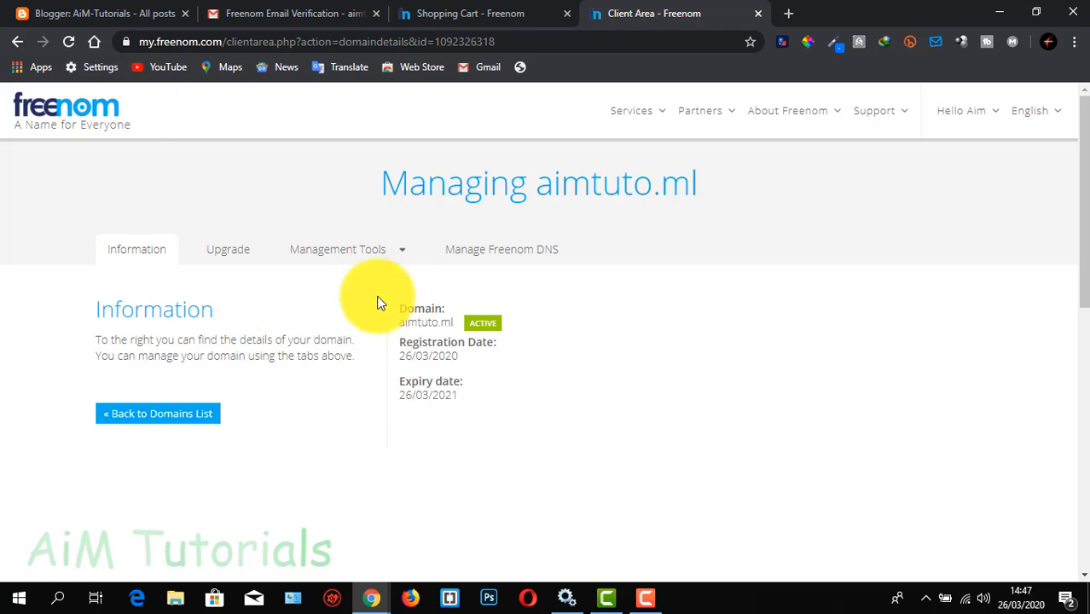
left_click(500, 260)
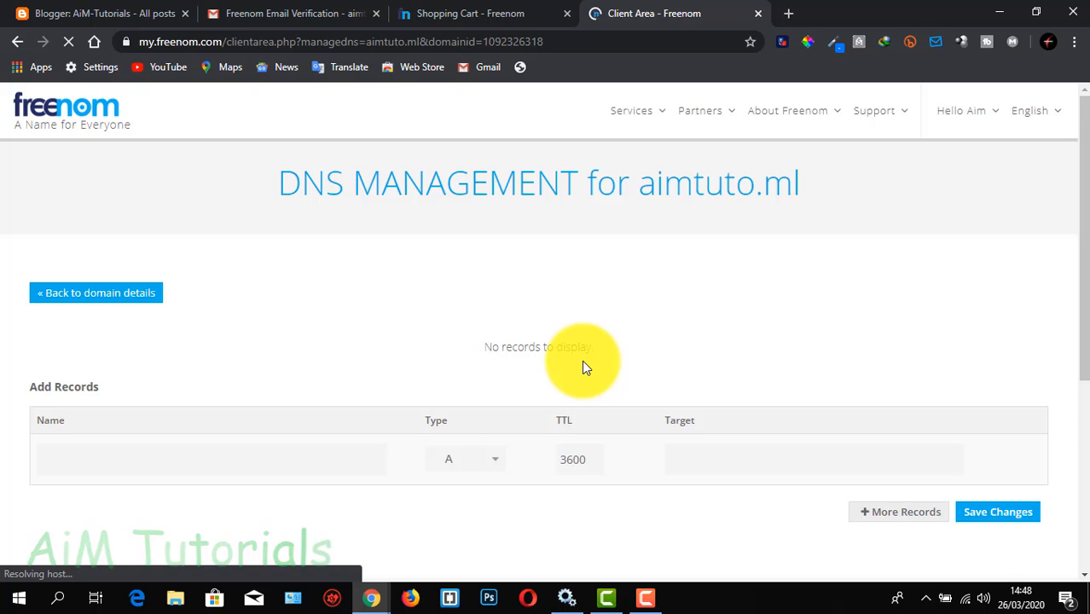
scroll(582, 367, "down", 1)
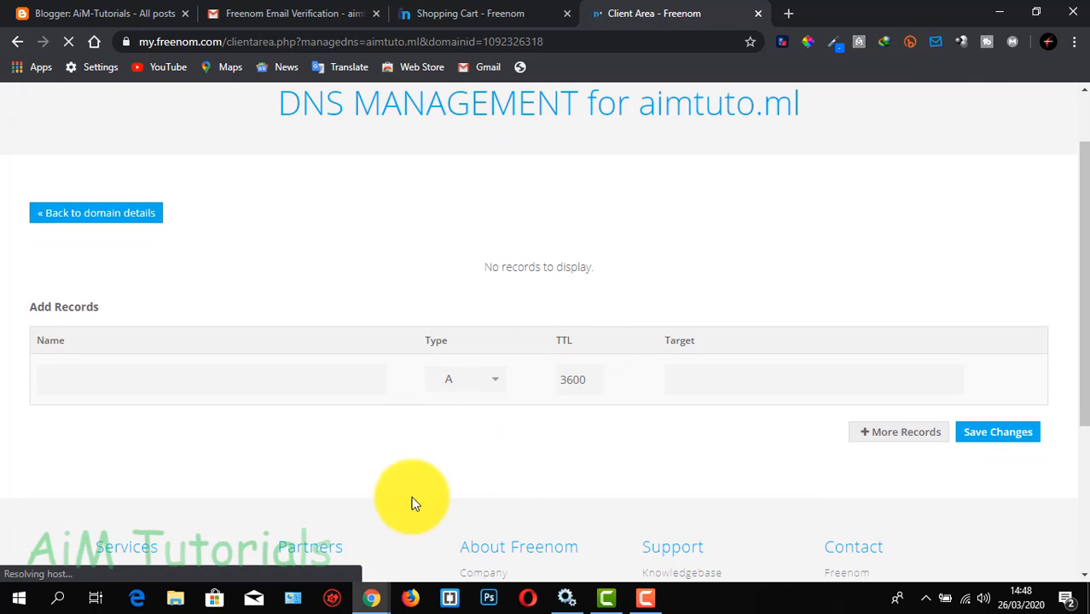
Switch to Blogger and open the third-party URL setup for the blog address in the basic settings
left_click(124, 15)
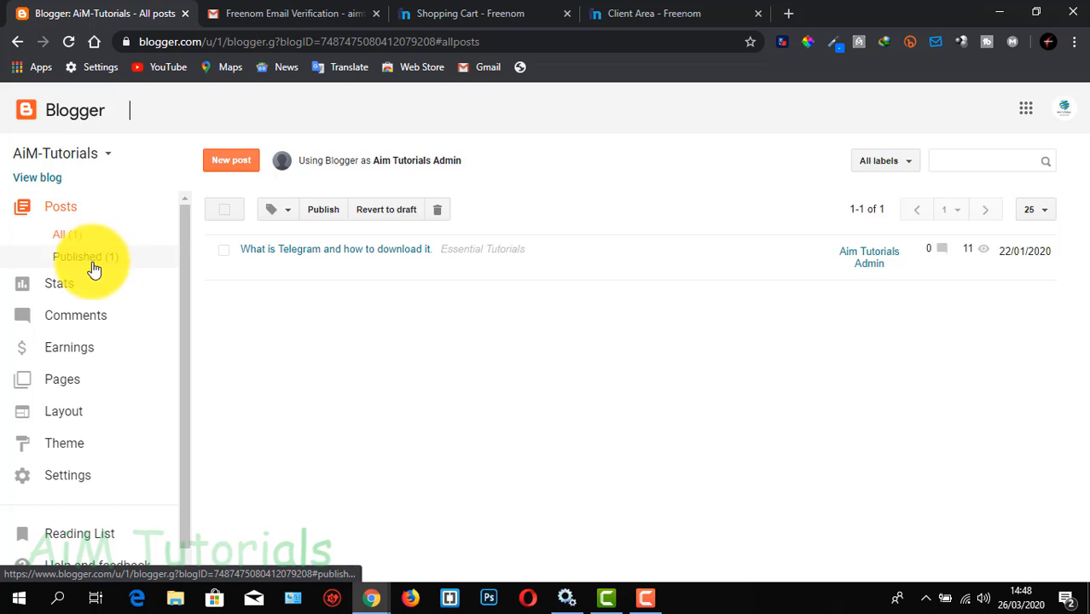
left_click(76, 483)
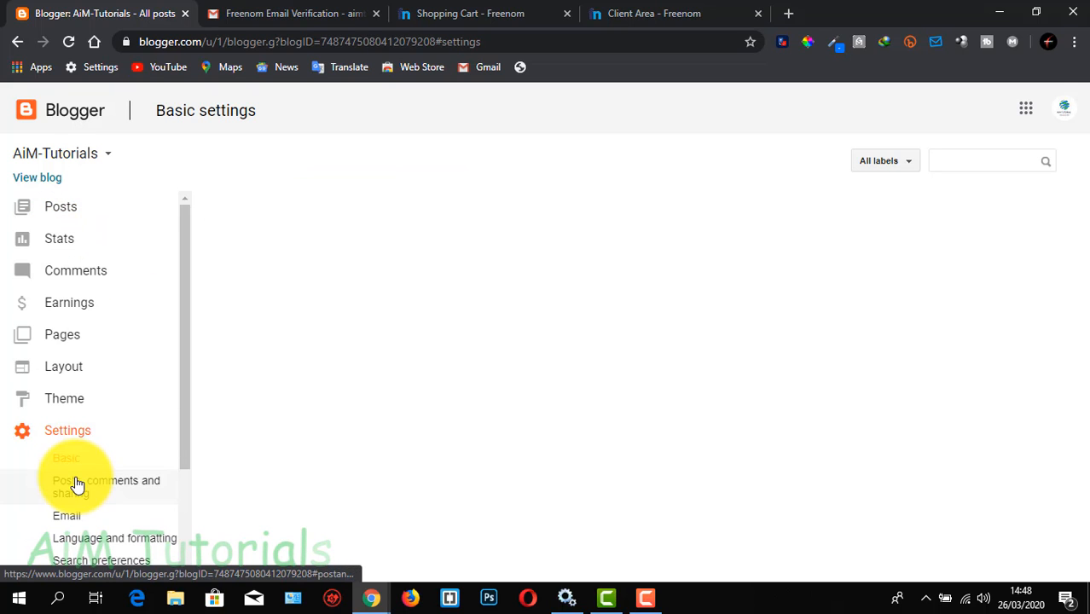
scroll(92, 449, "down", 1)
scroll(94, 451, "down", 1)
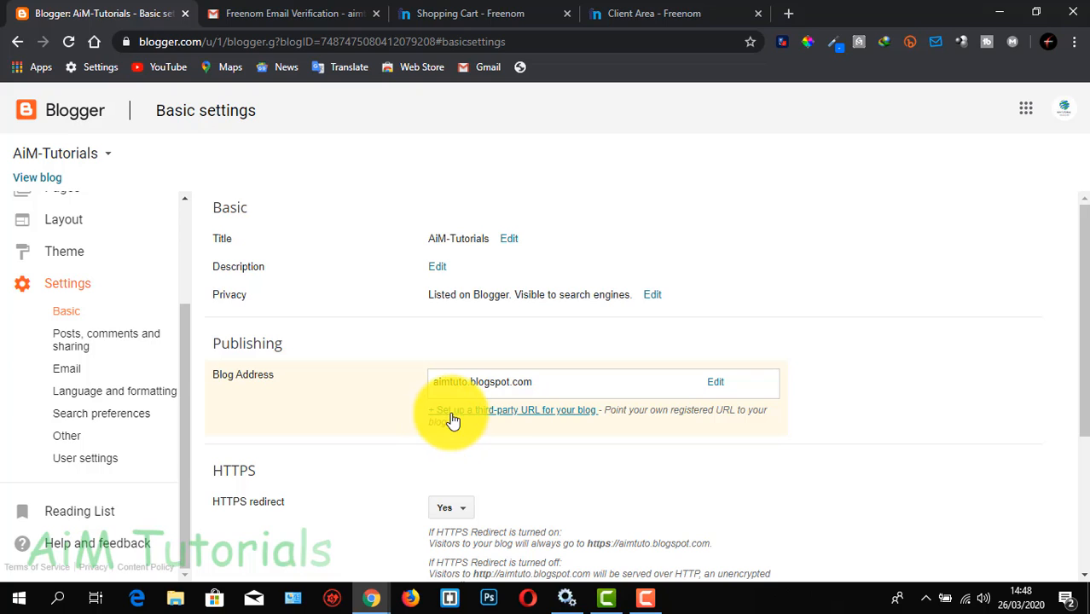
left_click(554, 418)
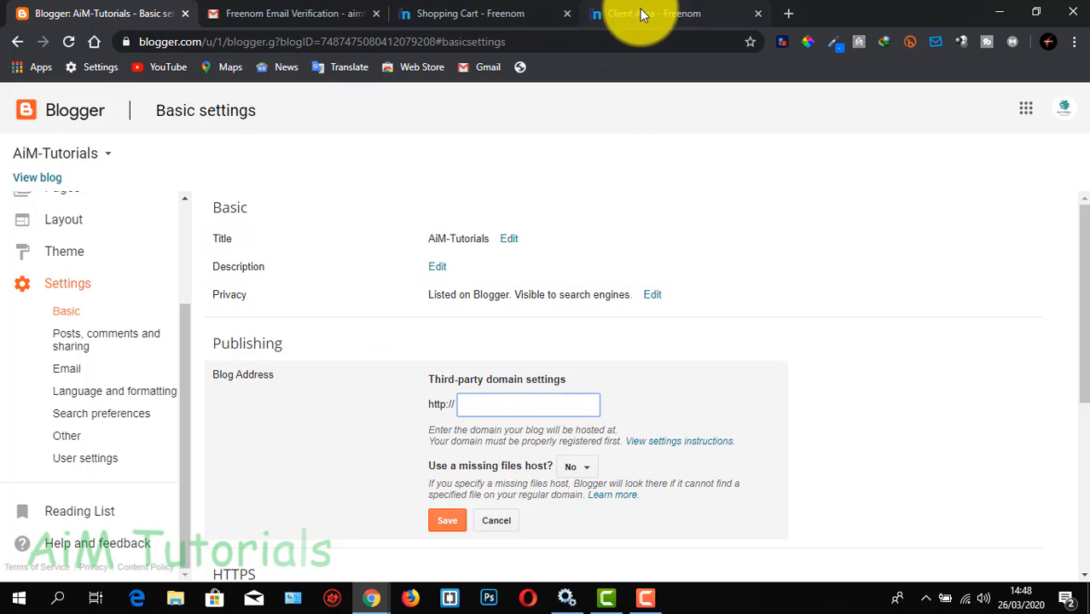
left_click(668, 12)
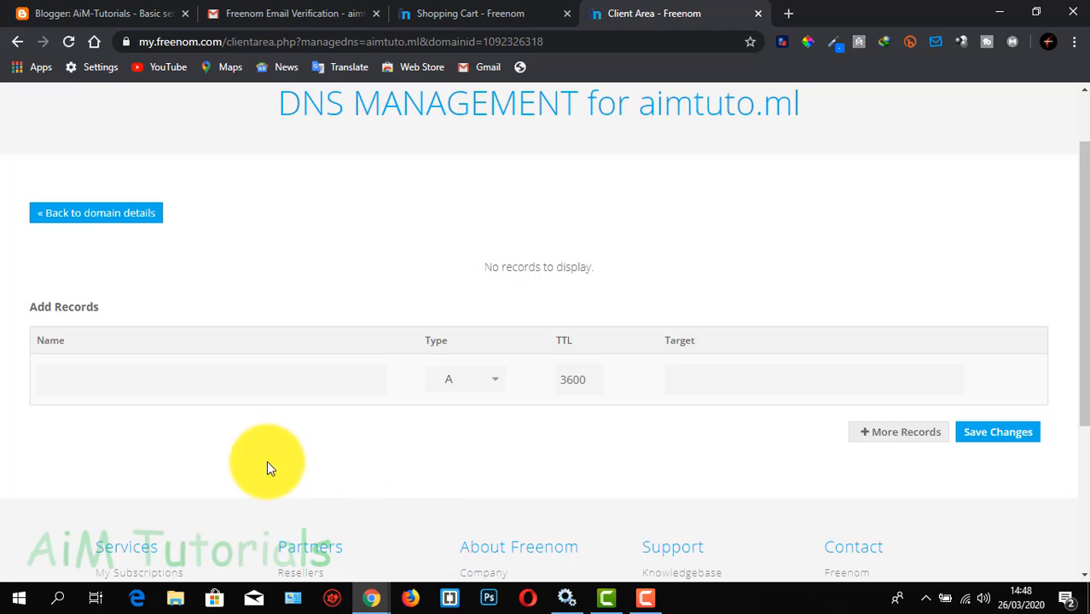
scroll(240, 459, "up", 1)
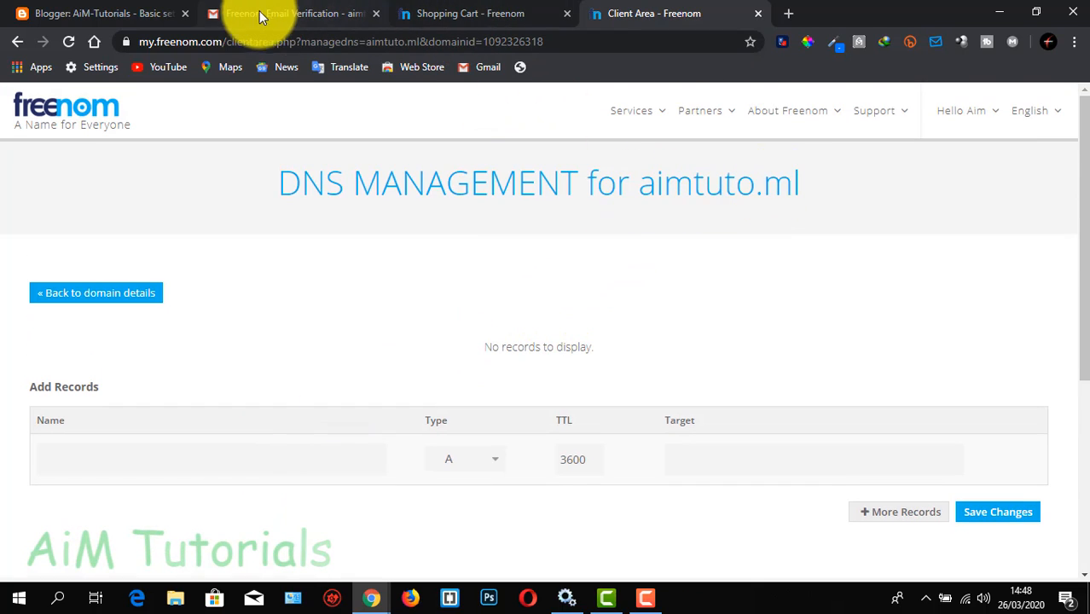
left_click(128, 13)
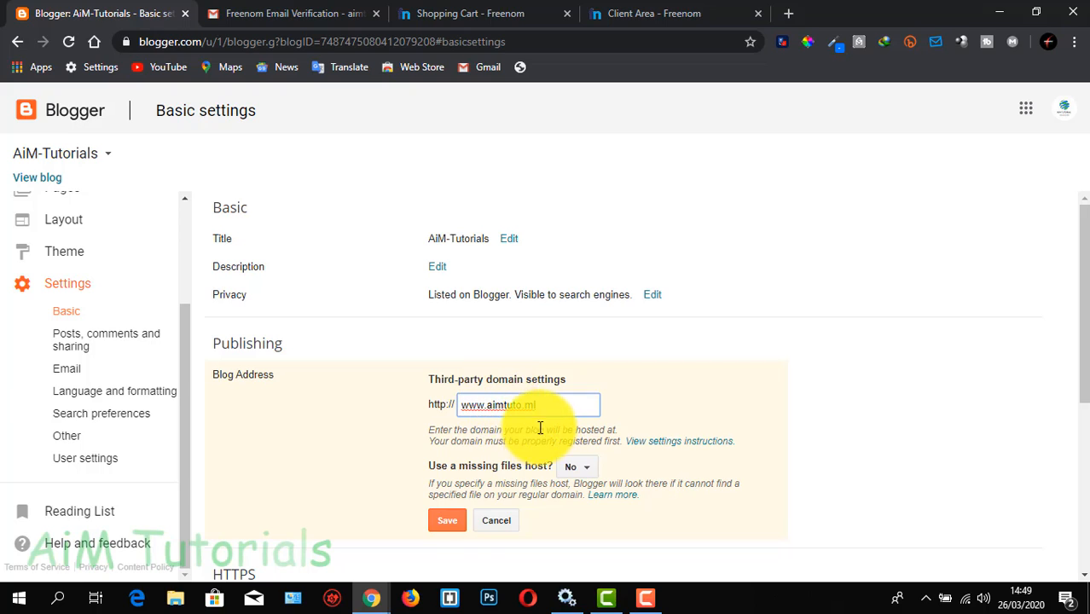
left_click(445, 521)
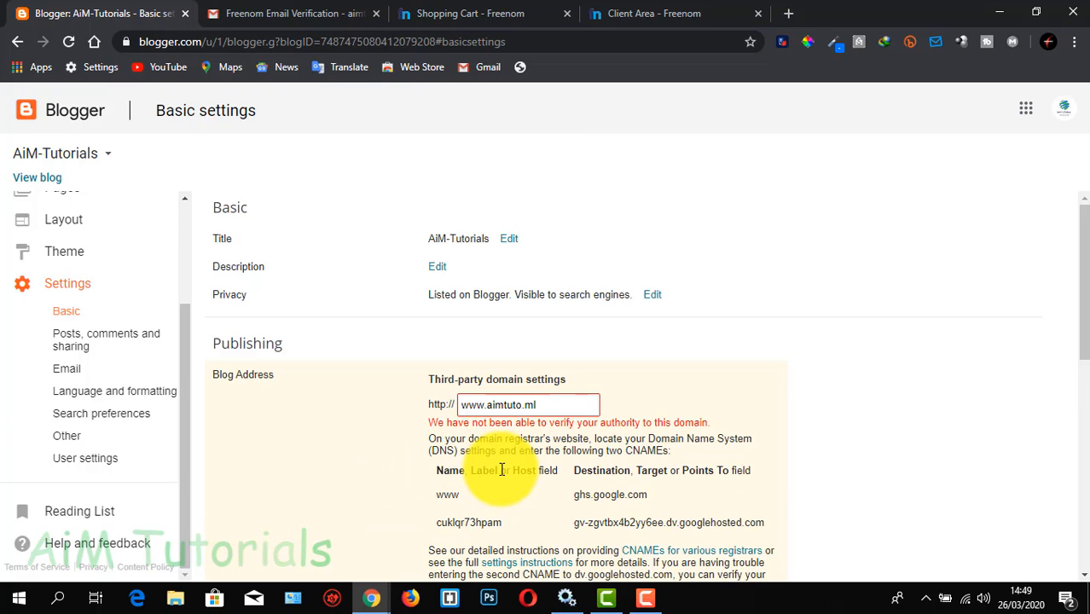
Examine the required CNAME entries, then open the settings instructions and find the four Google IPs for the A-records
scroll(485, 464, "down", 2)
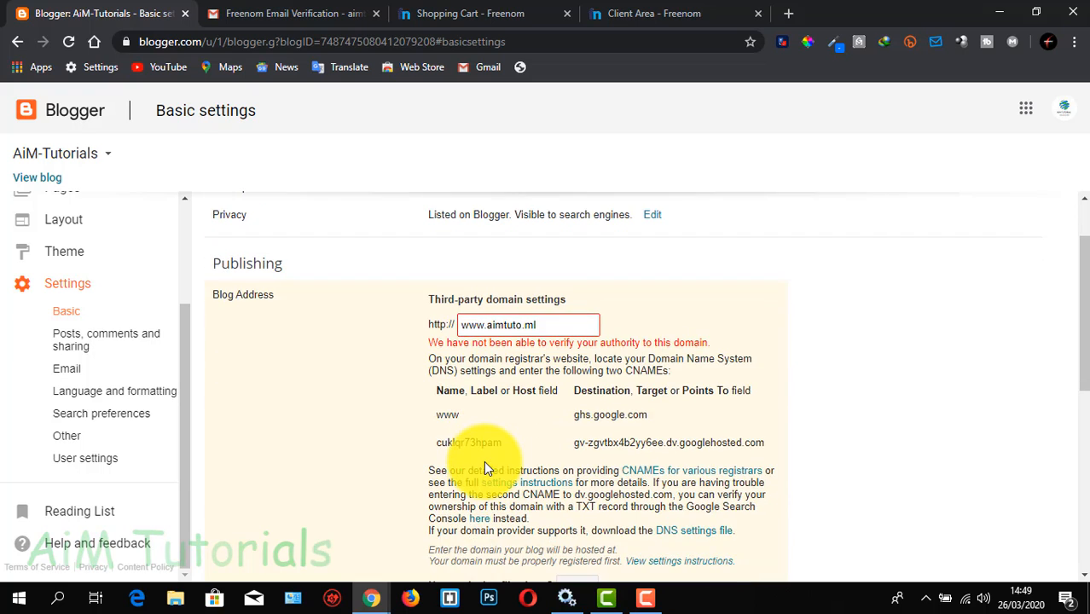
scroll(483, 460, "down", 2)
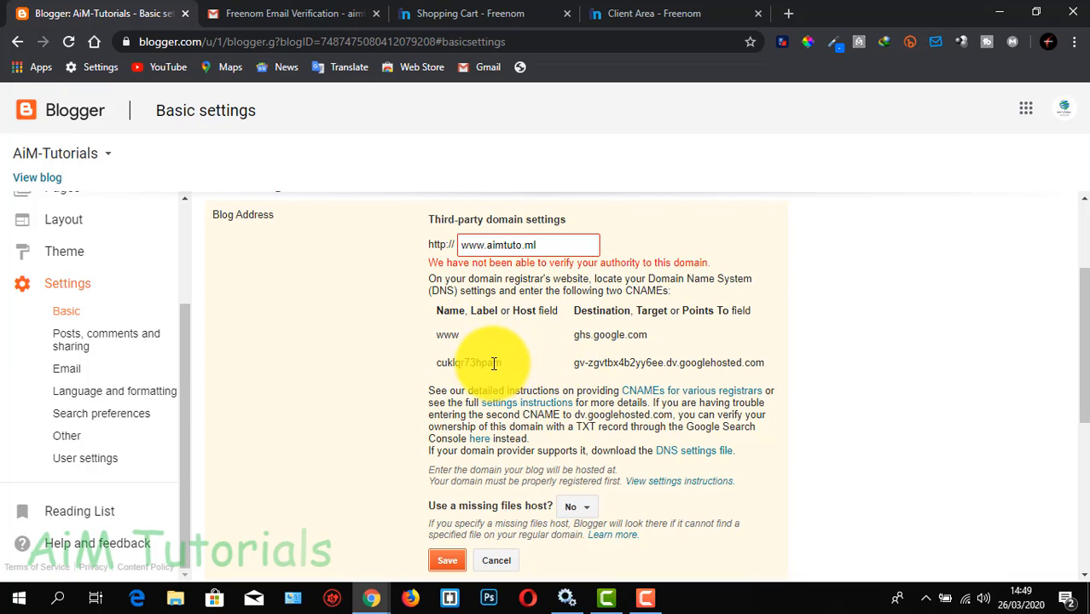
left_click(503, 403)
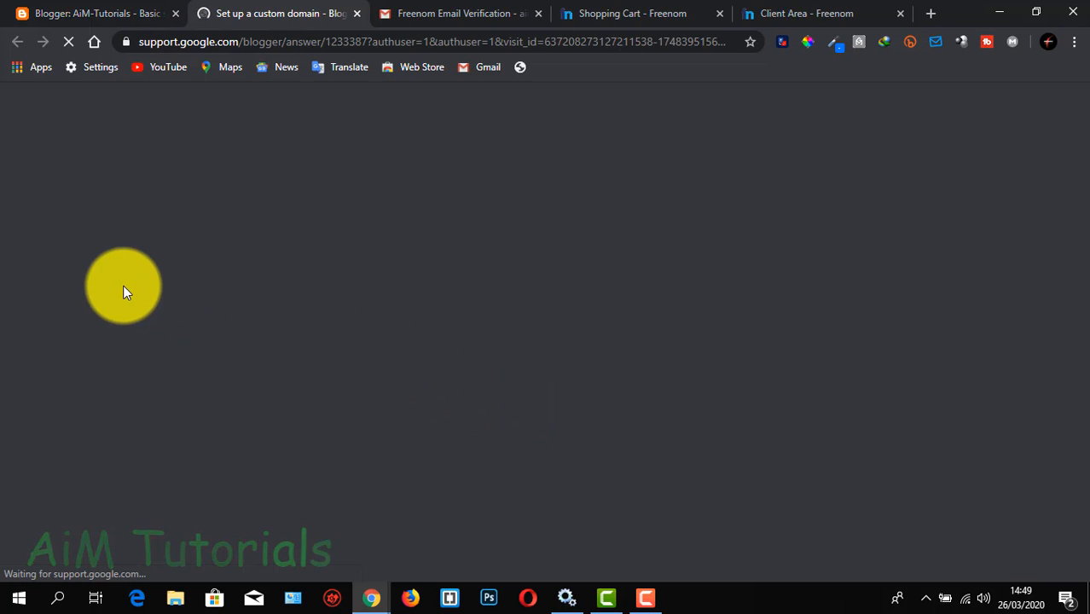
scroll(139, 318, "down", 1)
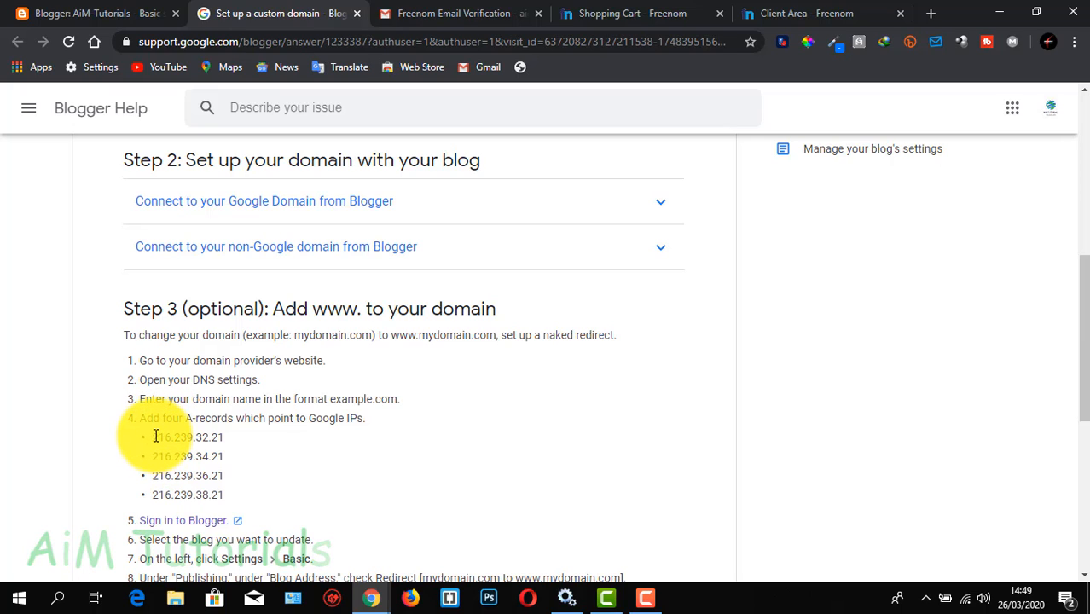
left_click_drag(156, 436, 221, 494)
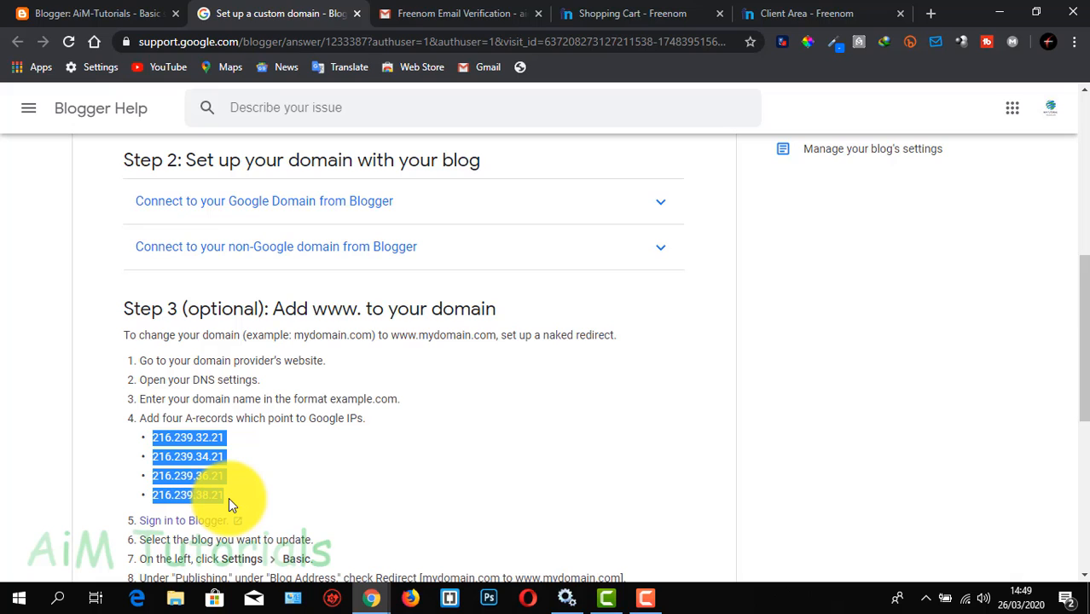
left_click(158, 437)
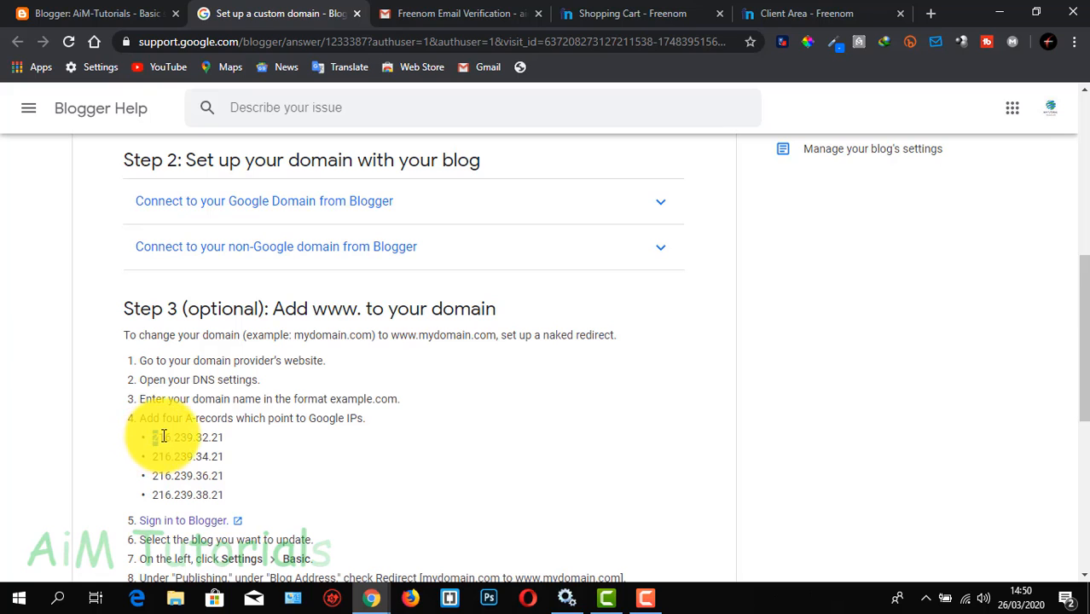
Copy the first Google IP, 216.239.32.21, from the help page and return to the Freenom DNS page
left_click_drag(160, 438, 226, 445)
right_click(211, 441)
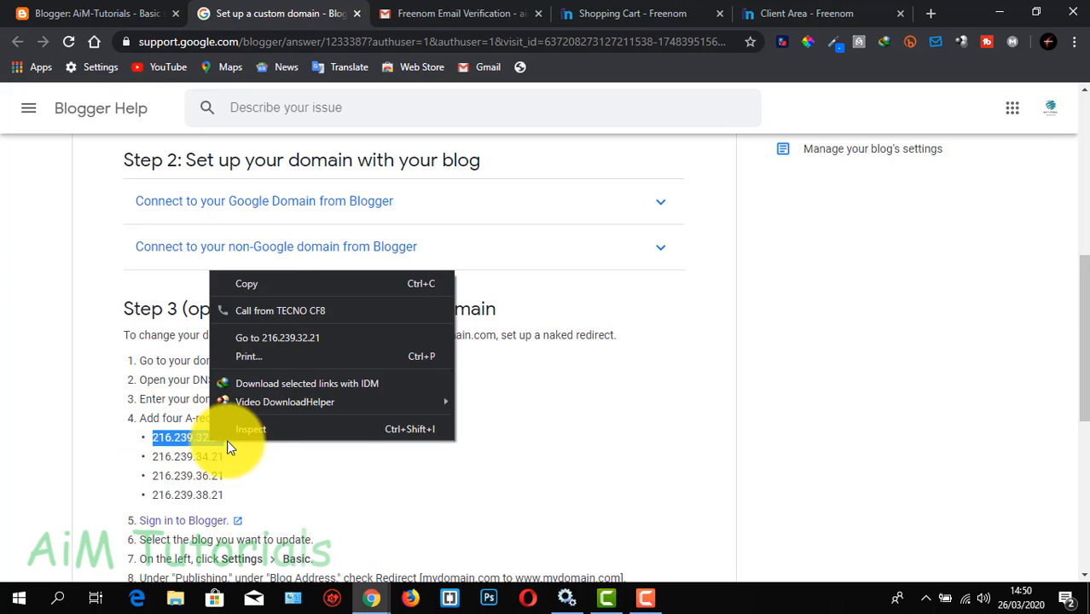
left_click(257, 280)
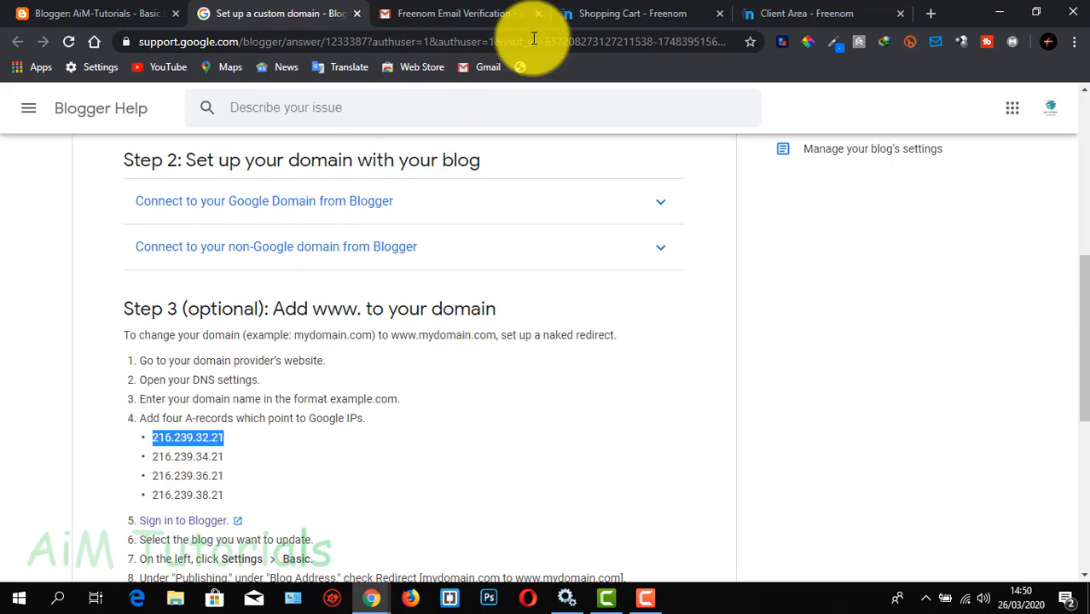
left_click(780, 18)
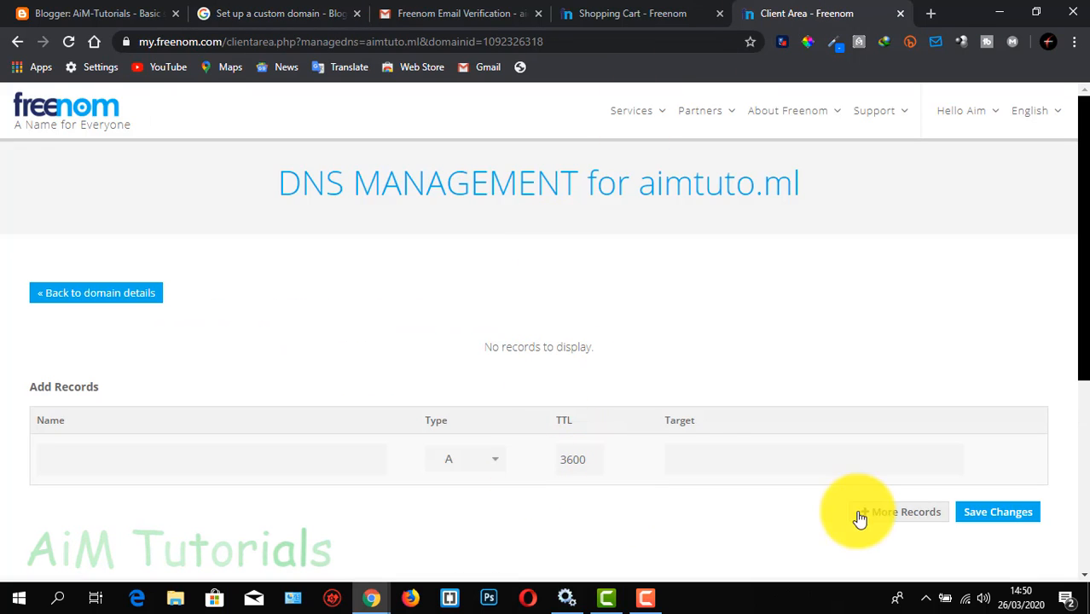
Keep record type A, add three more record rows, and paste 216.239.32.21 as the first record's target
left_click(485, 461)
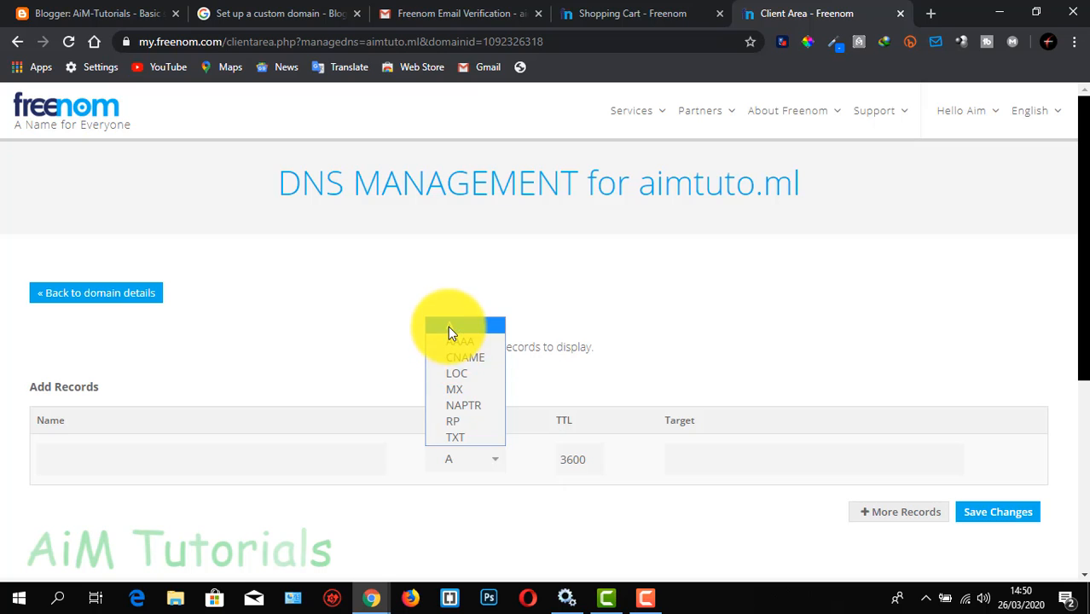
left_click(448, 328)
left_click(892, 516)
scroll(887, 512, "down", 1)
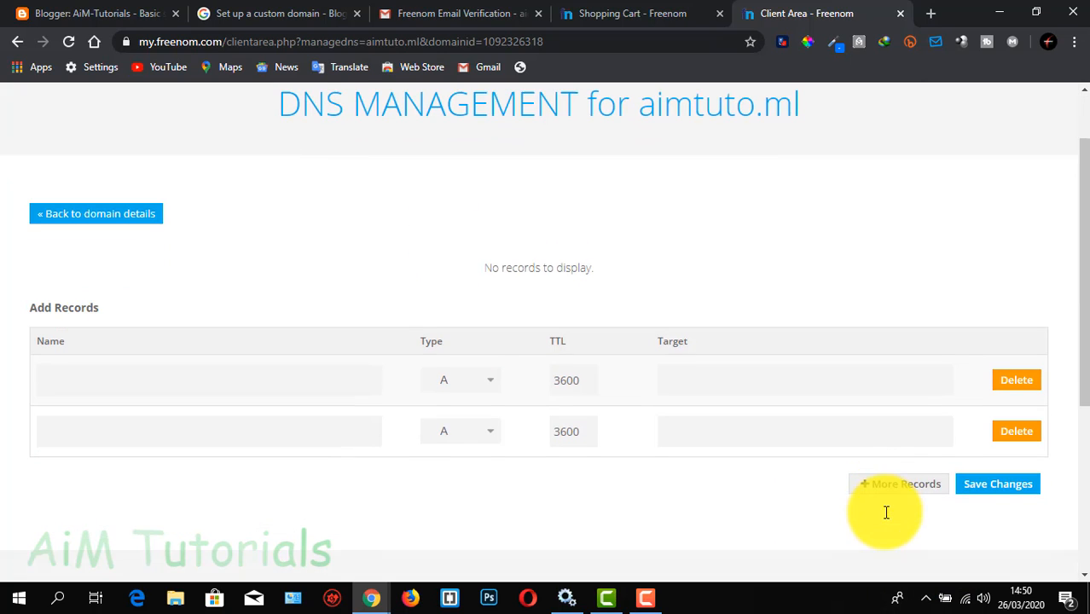
left_click(887, 488)
scroll(887, 493, "down", 1)
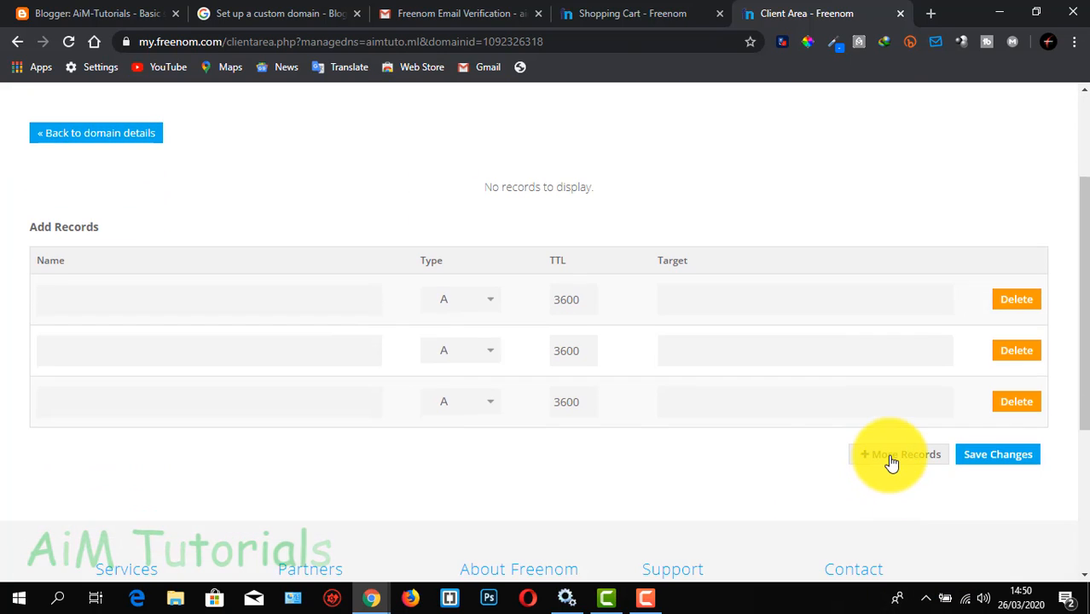
left_click(891, 462)
right_click(696, 296)
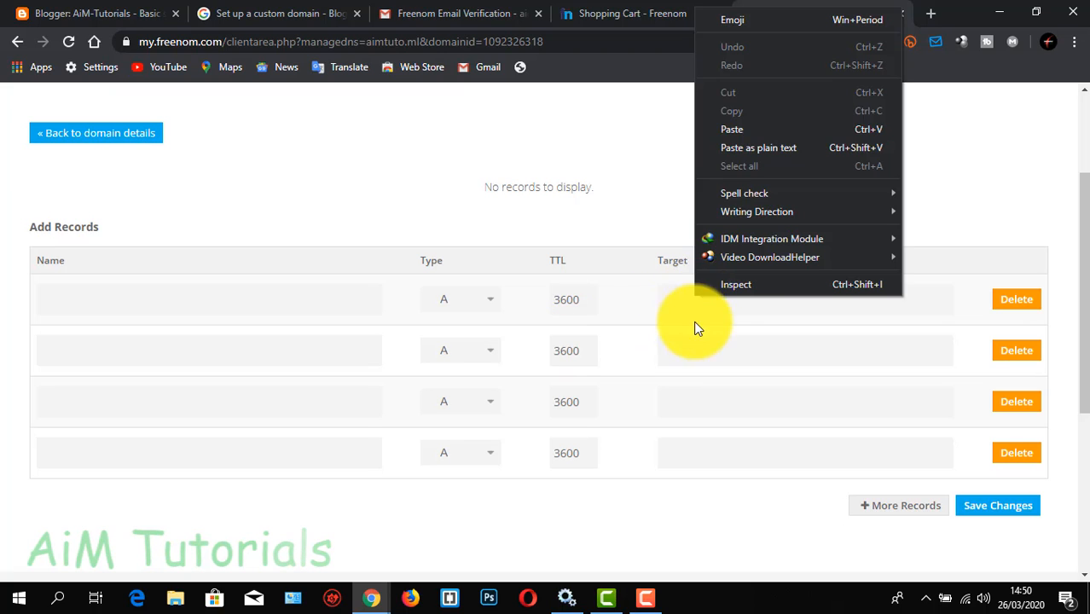
left_click(745, 127)
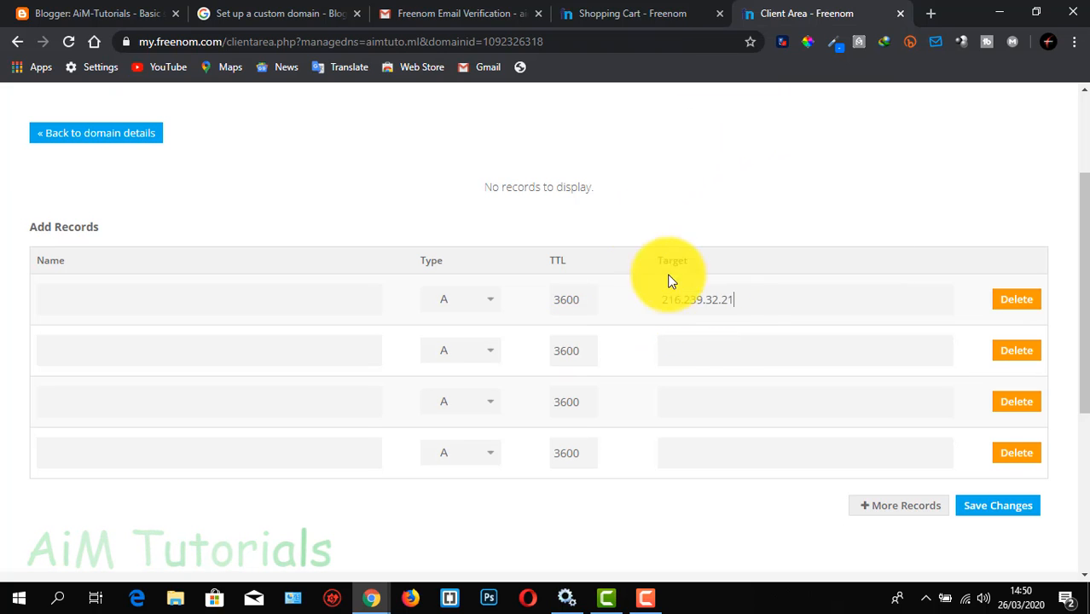
Copy 216.239.34.21 from the Blogger help page into the target of the second A record in Freenom
left_click(702, 346)
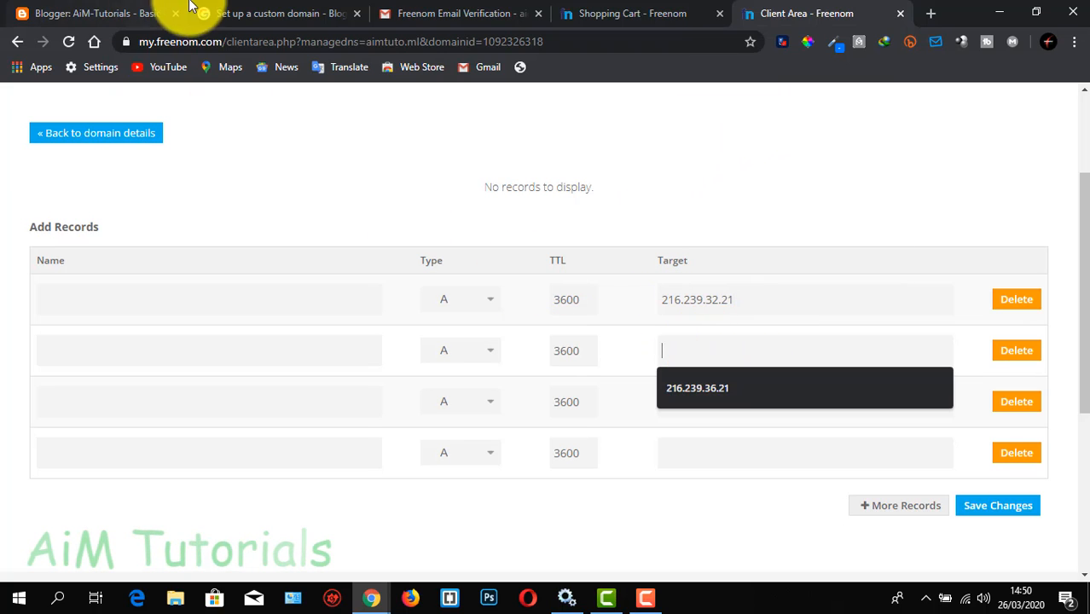
left_click(243, 13)
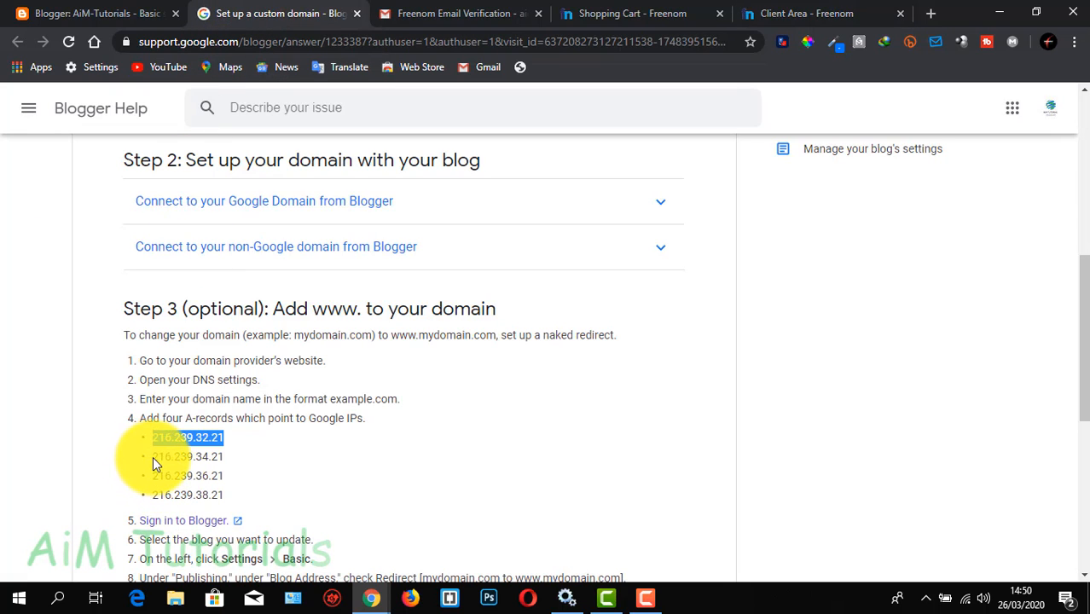
left_click_drag(154, 459, 220, 458)
right_click(221, 457)
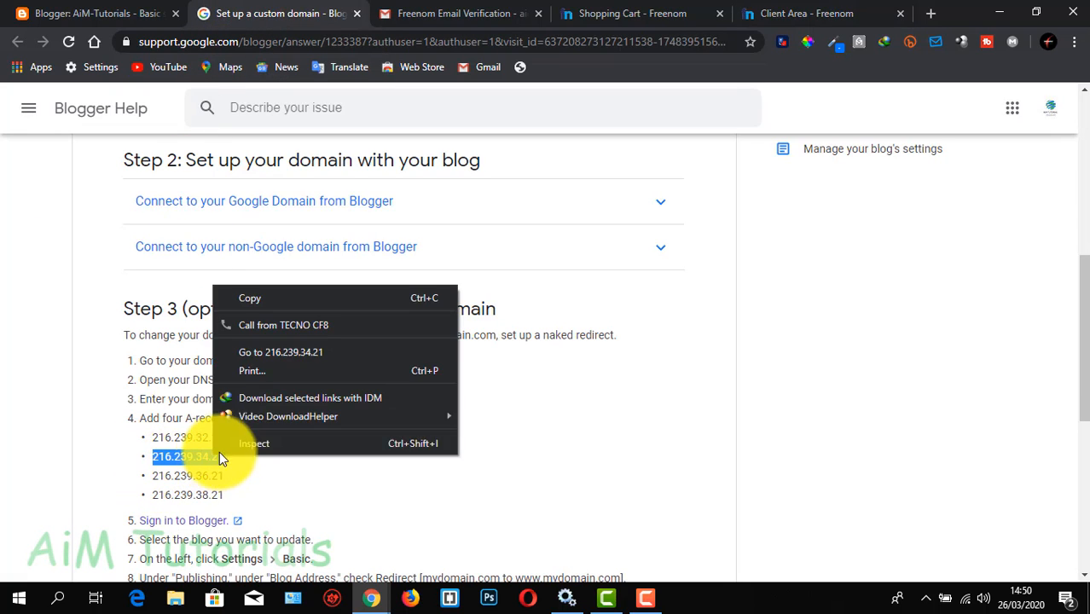
left_click(306, 293)
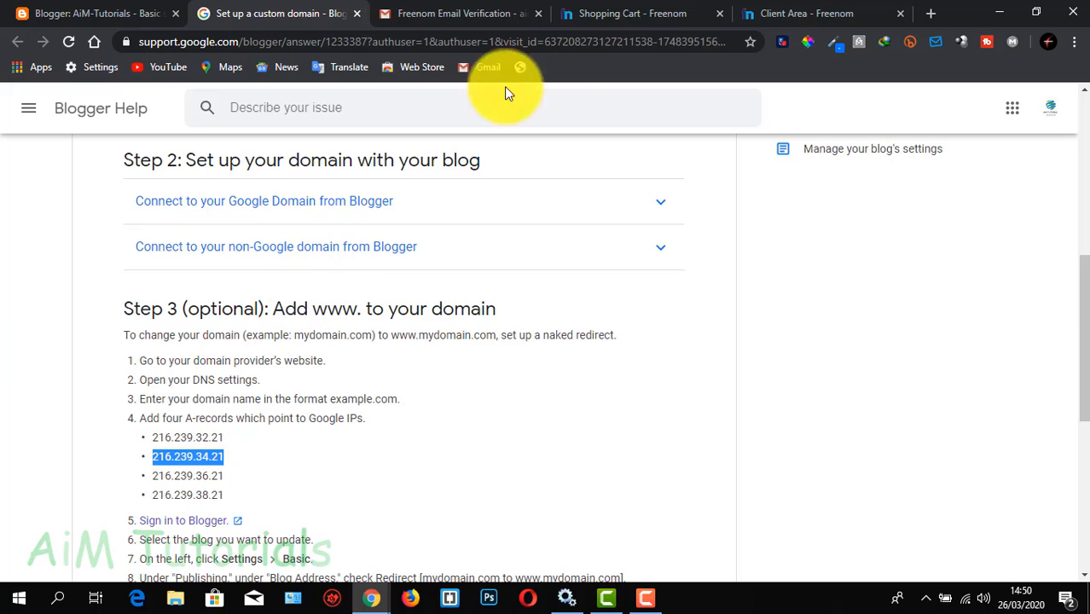
left_click(770, 13)
right_click(692, 353)
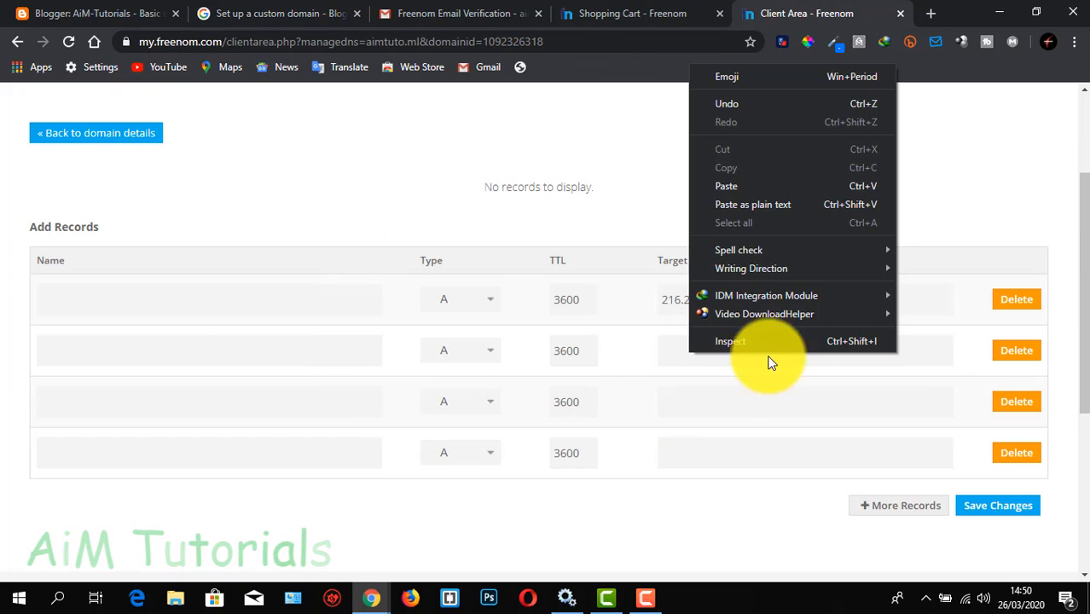
left_click(749, 191)
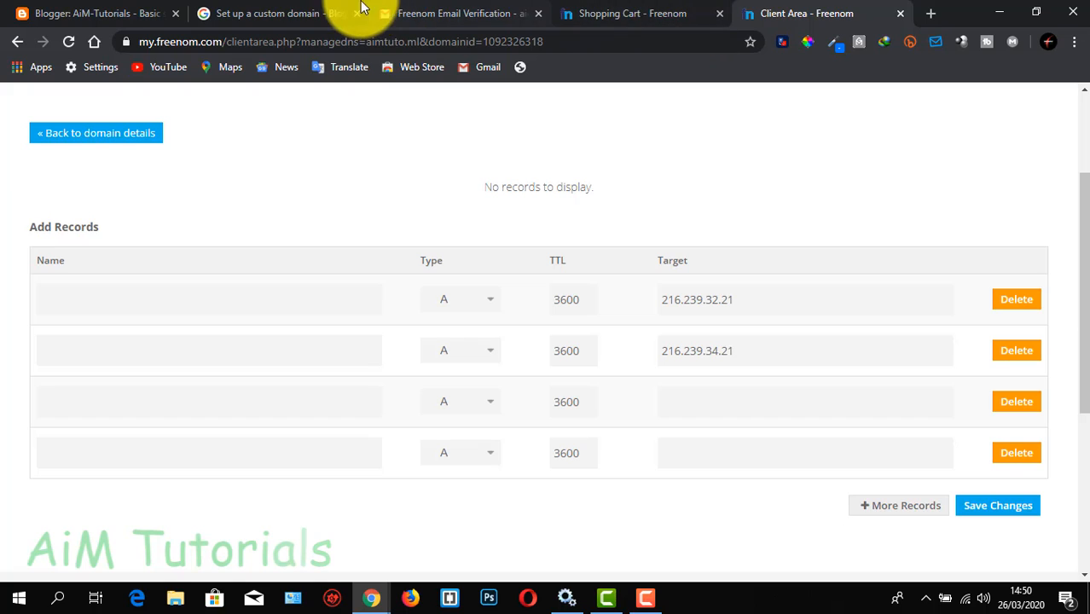
Copy 216.239.36.21 from the Blogger help page into the target of the third A record in Freenom
left_click(290, 13)
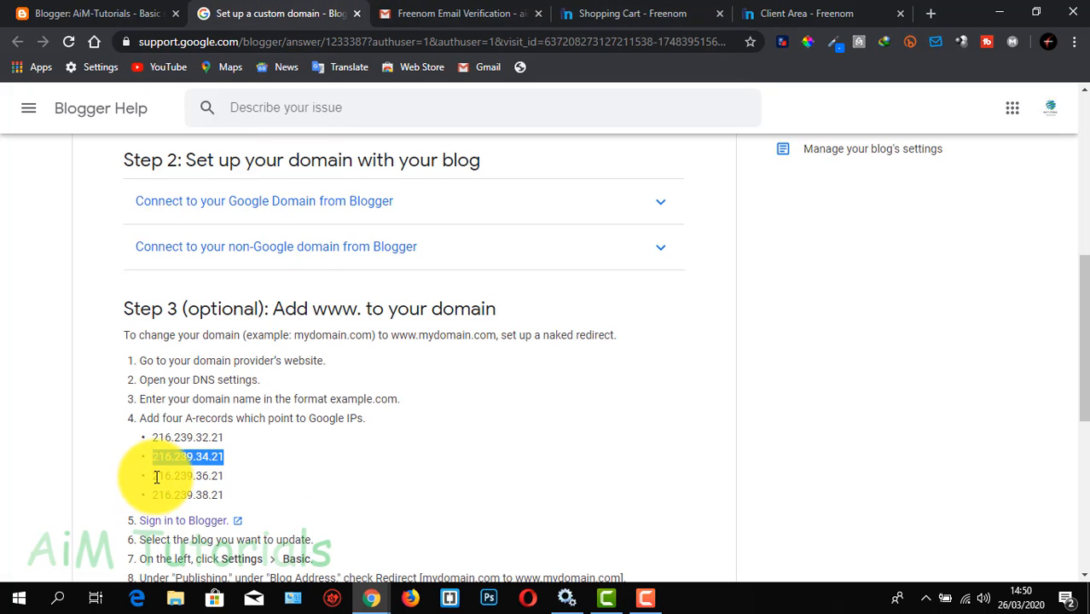
left_click_drag(154, 476, 229, 476)
right_click(223, 475)
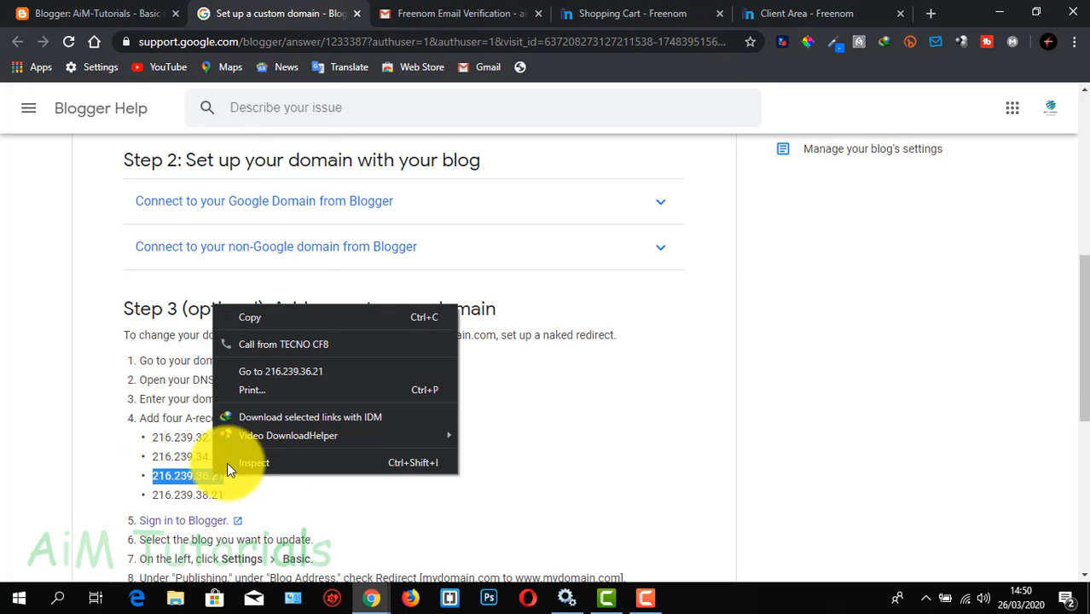
left_click(290, 321)
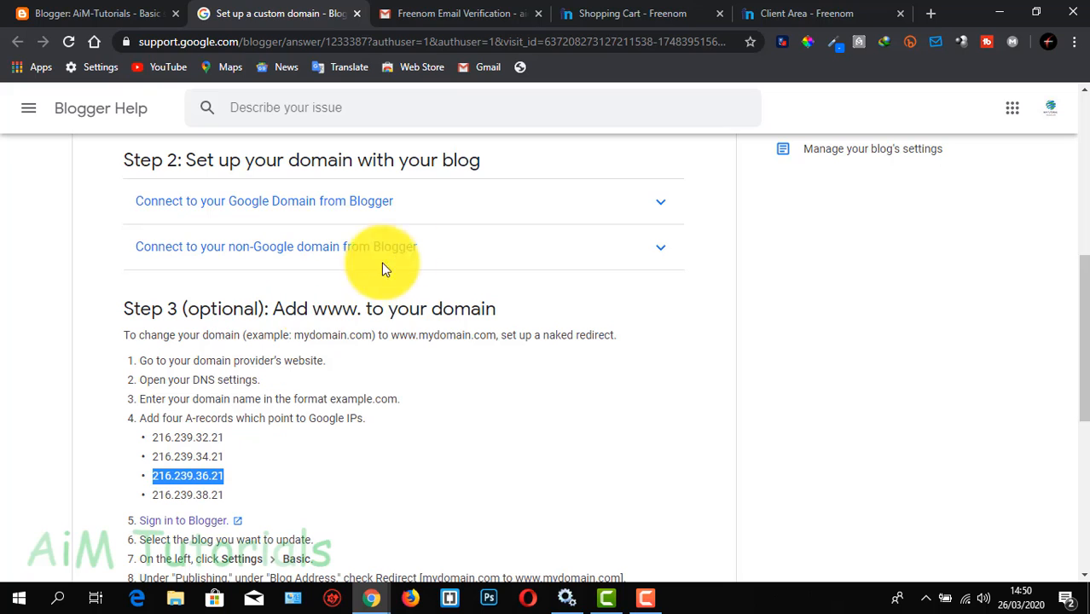
left_click(789, 13)
left_click(669, 397)
right_click(684, 410)
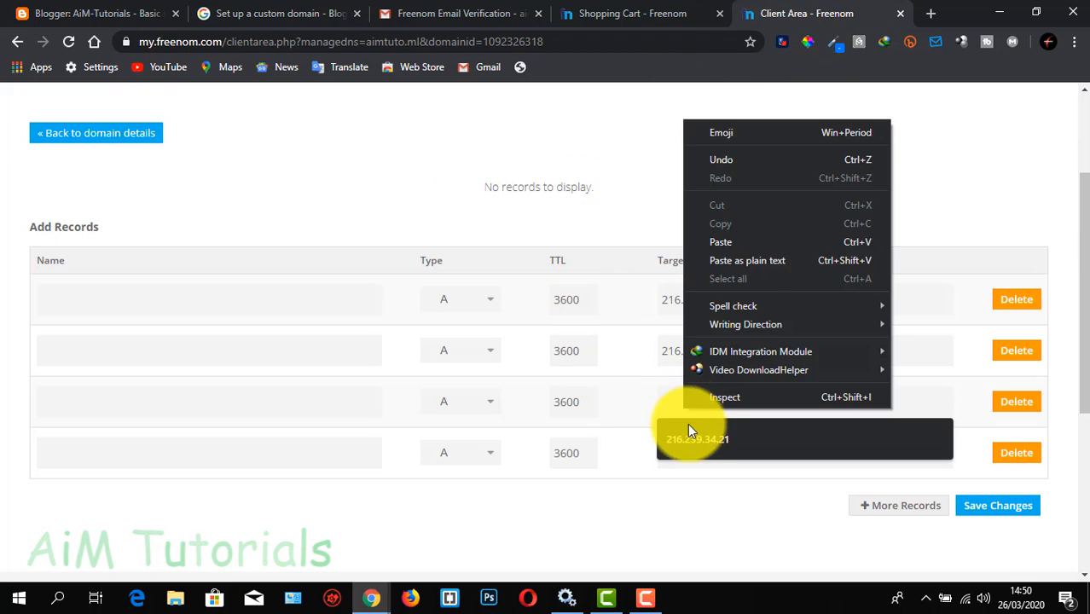
left_click(754, 241)
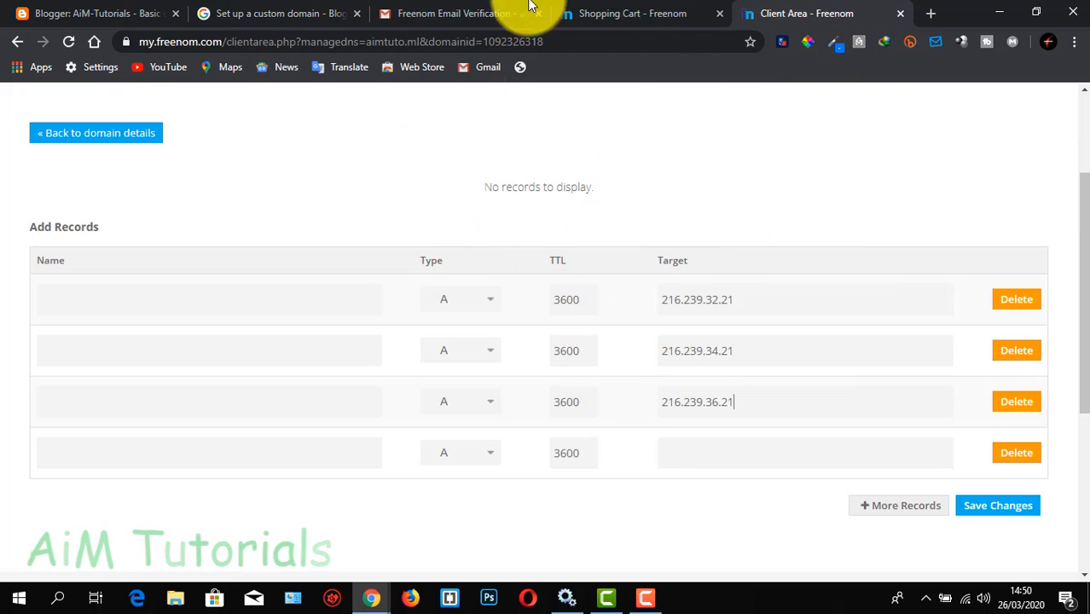
Copy 216.239.38.21 from the Blogger help page into the target of the fourth A record in Freenom
left_click(308, 17)
mouse_move(153, 496)
left_mouse_down()
mouse_move(226, 511)
mouse_move(153, 498)
left_mouse_up()
left_click(230, 494)
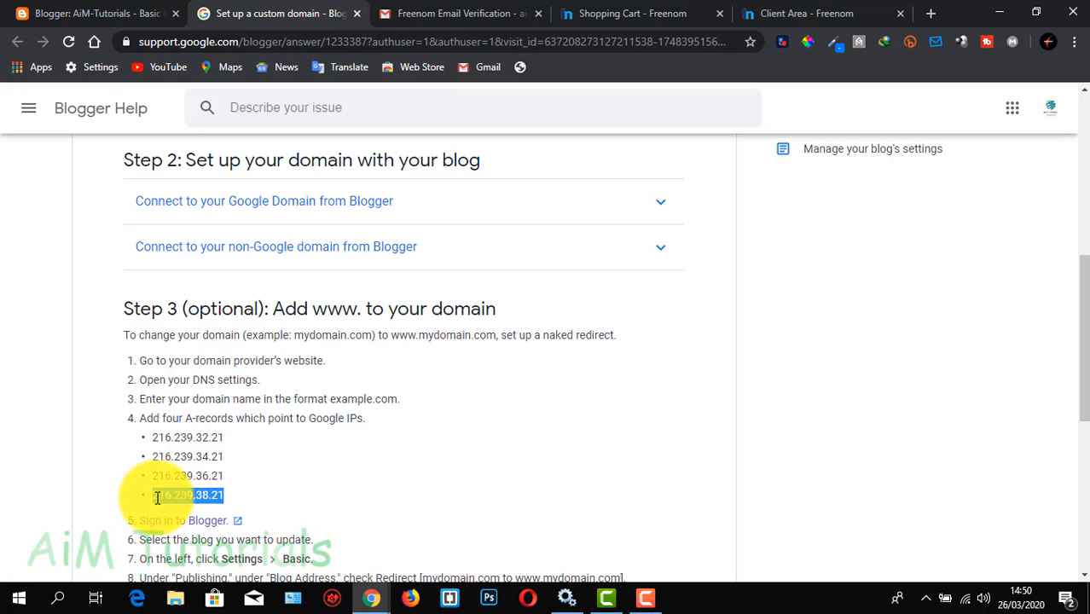
right_click(153, 499)
left_click(214, 339)
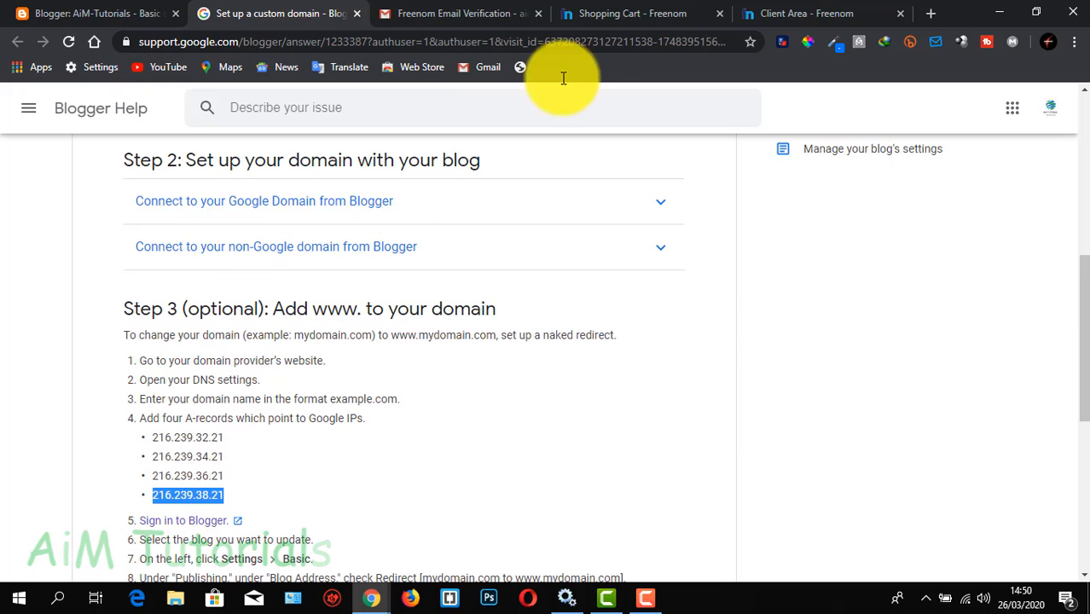
left_click(773, 12)
left_click(698, 453)
right_click(698, 450)
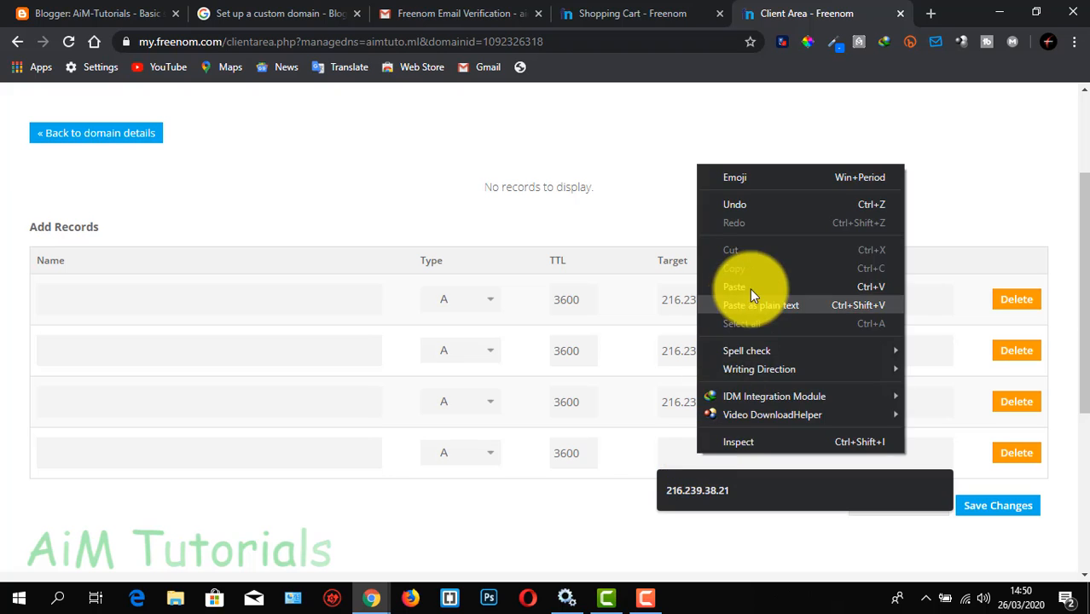
left_click(754, 285)
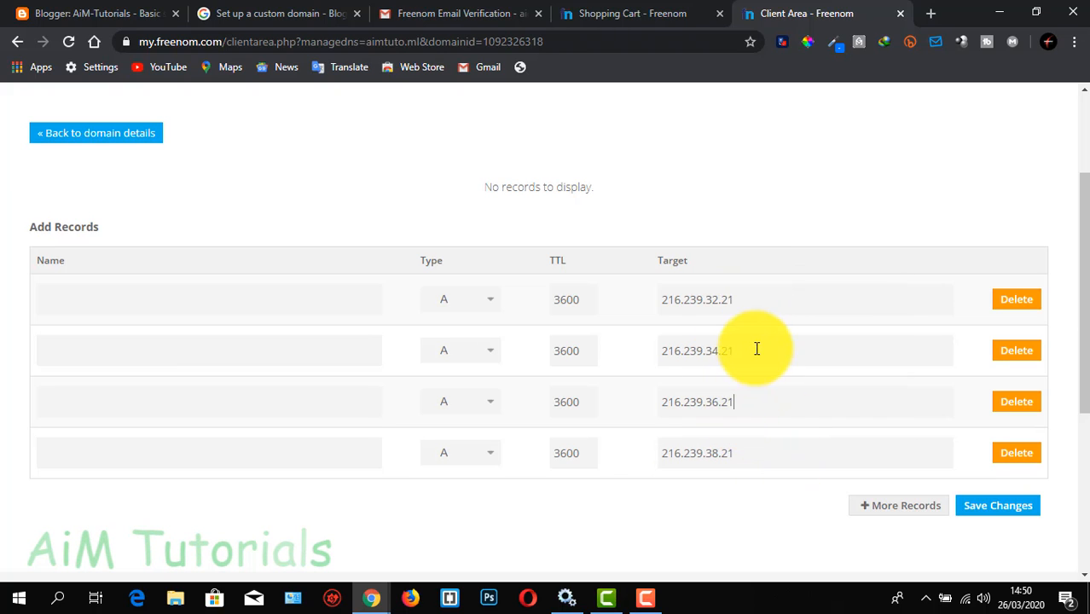
left_click(747, 301)
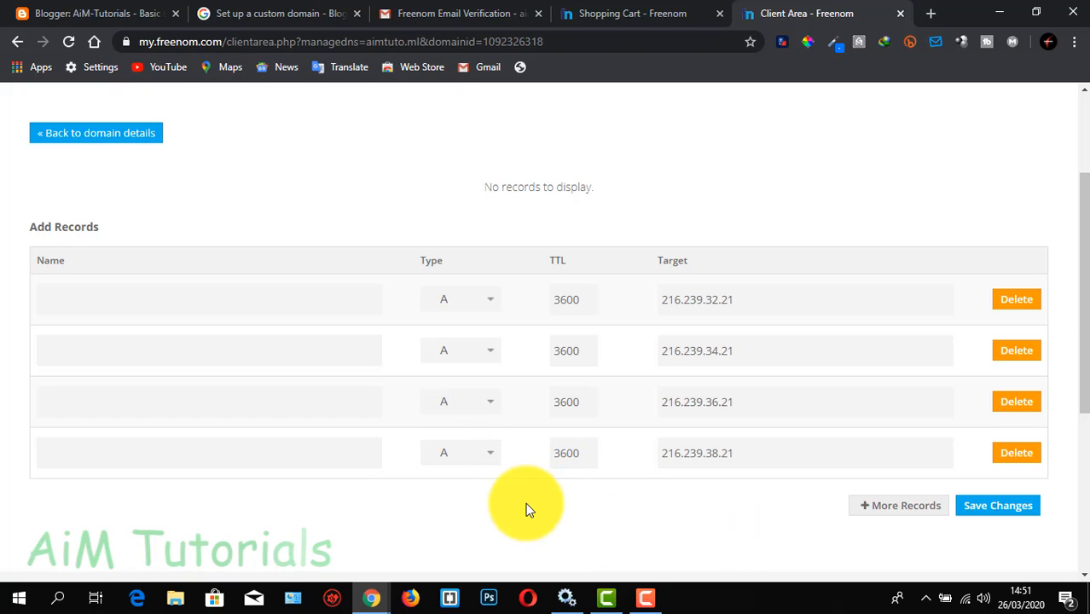
Add two more record rows below the A records and set the type of both to CNAME
left_click(863, 512)
scroll(860, 511, "down", 2)
left_click(896, 398)
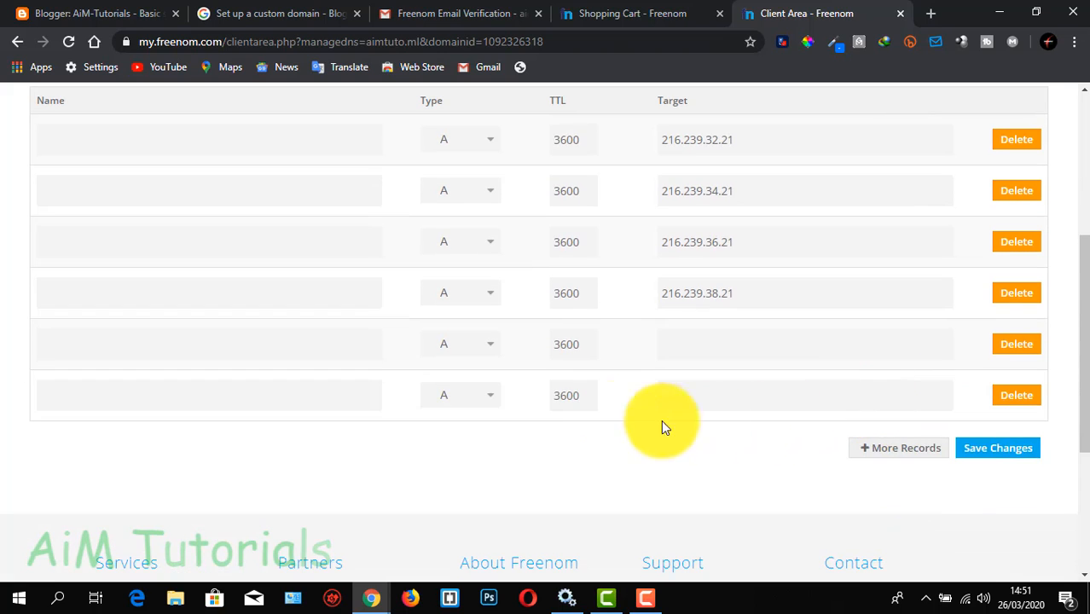
left_click(482, 342)
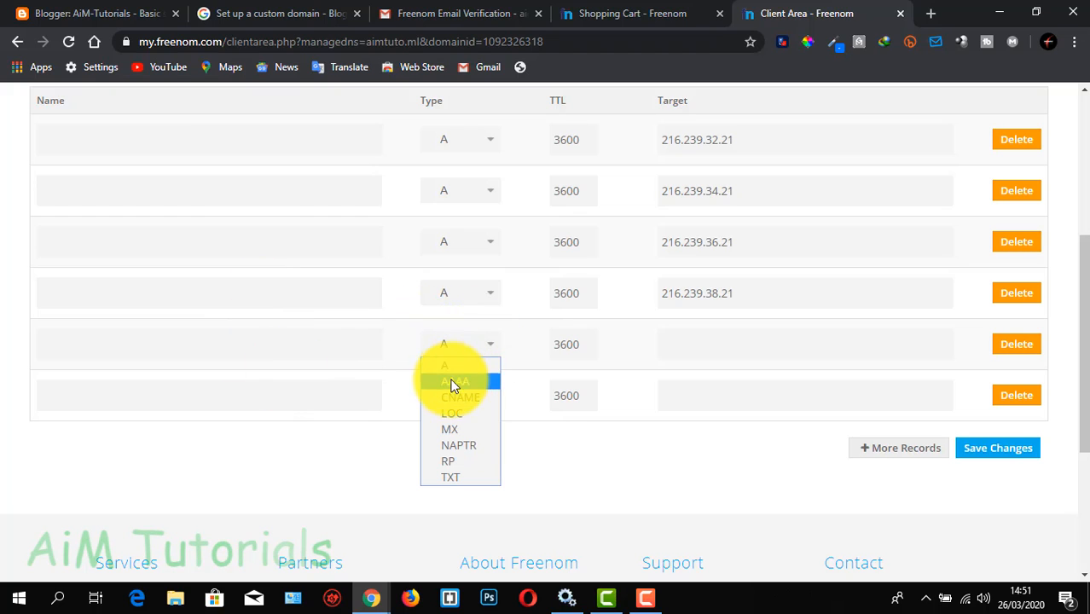
left_click(460, 398)
left_click(468, 395)
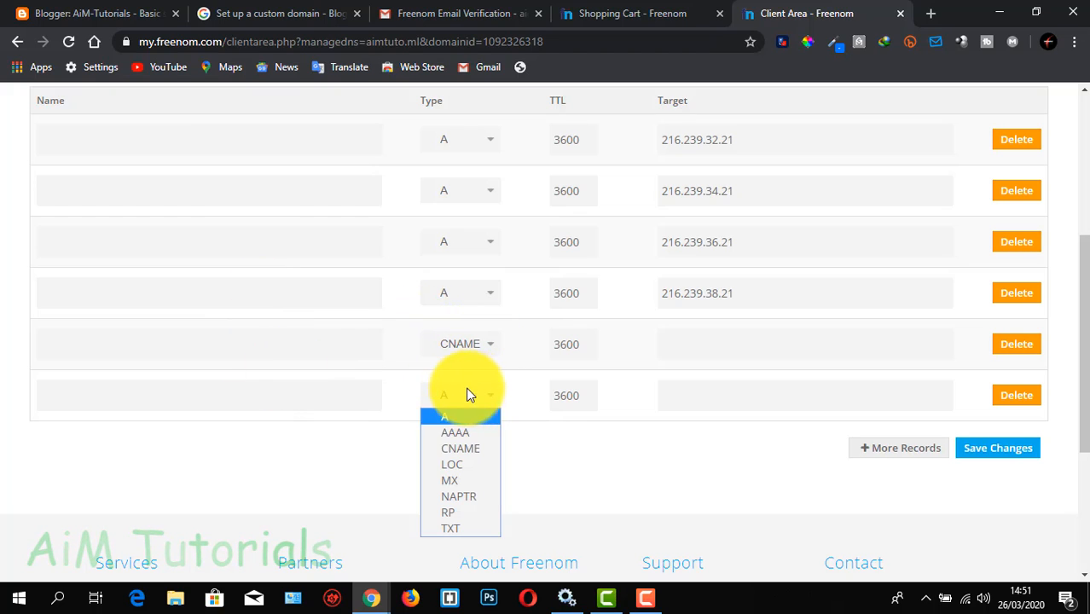
left_click(450, 448)
scroll(558, 360, "up", 2)
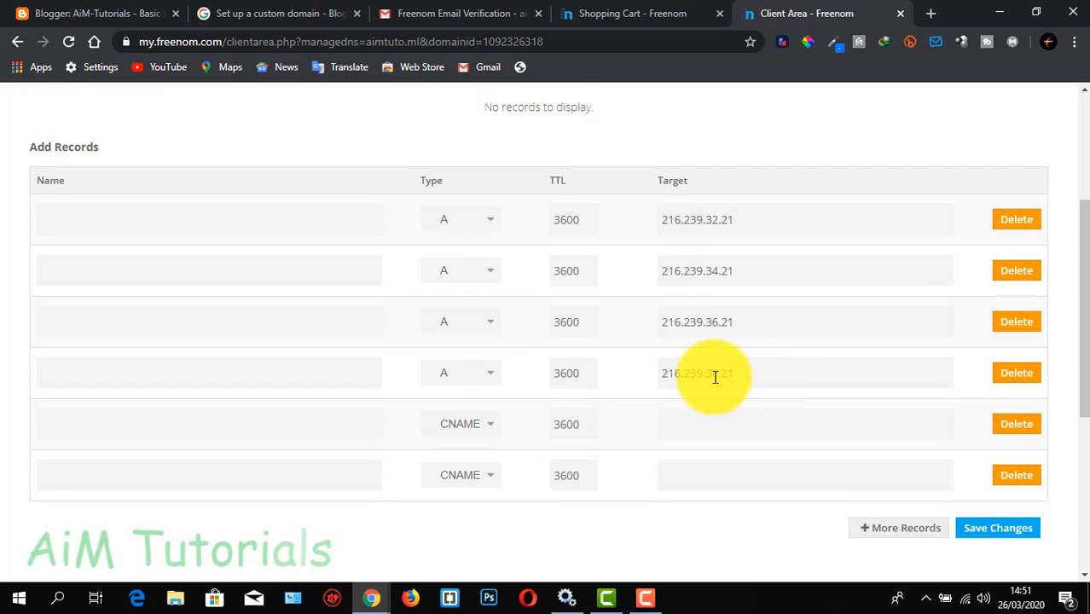
Switch to Blogger's basic settings and copy ghs.google.com, the destination of the www CNAME
left_click(95, 13)
scroll(457, 376, "down", 1)
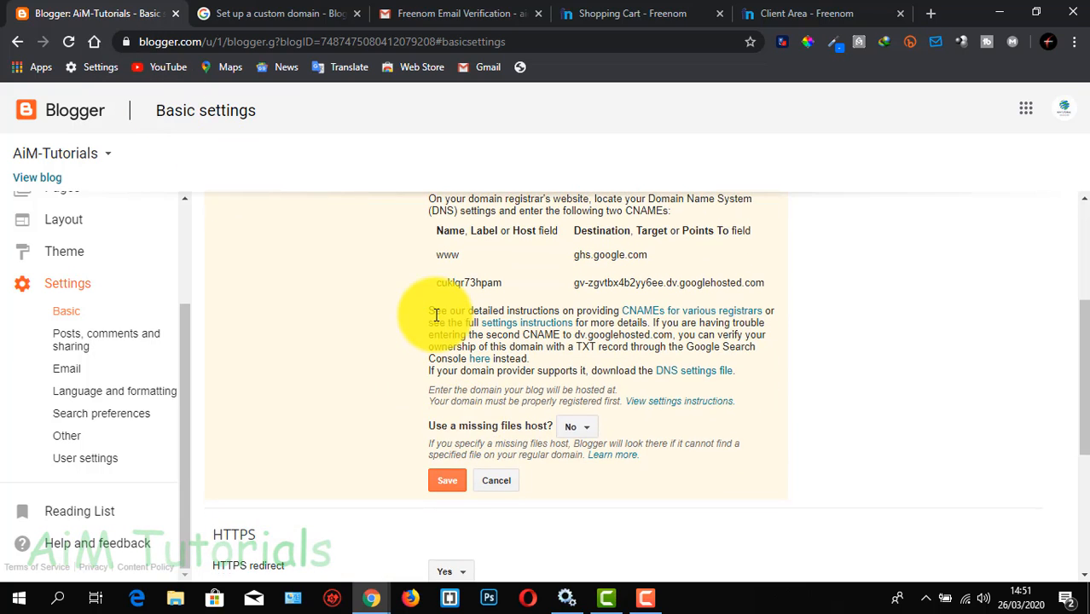
scroll(435, 324, "up", 1)
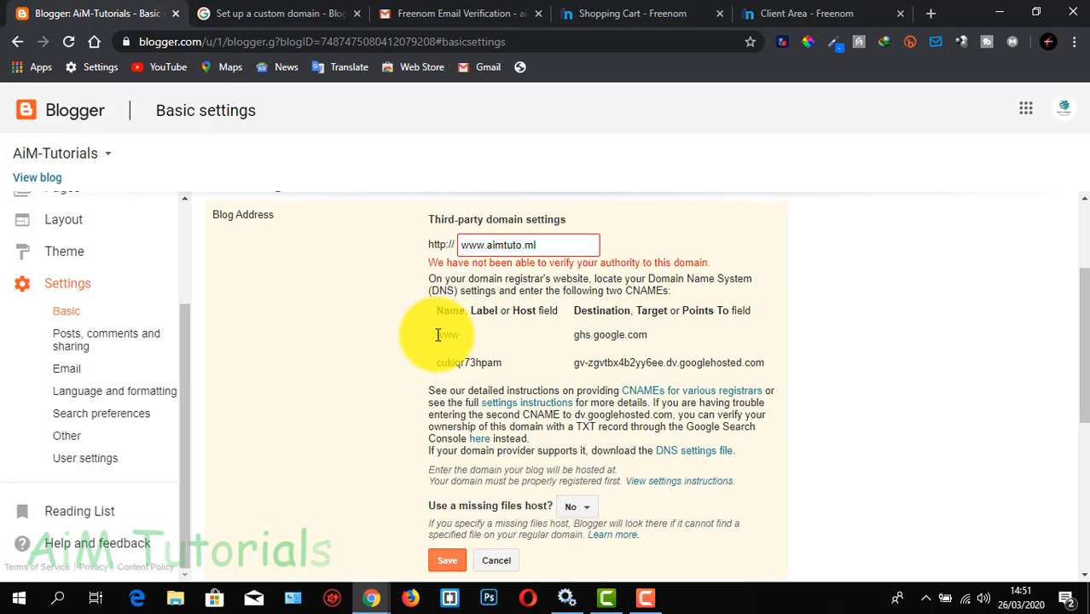
left_click_drag(438, 334, 464, 341)
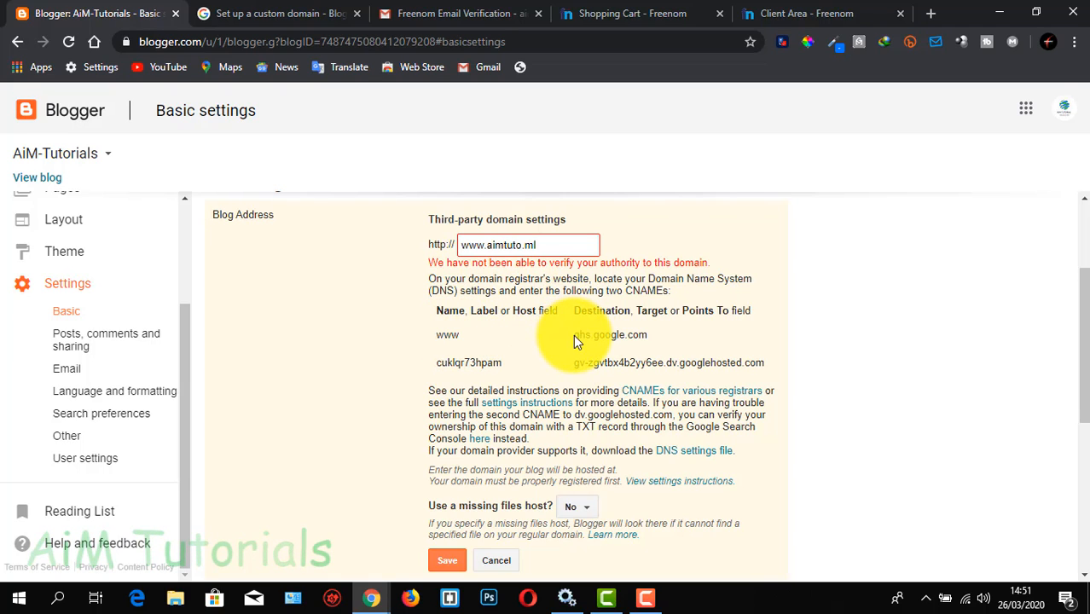
left_click_drag(573, 334, 643, 338)
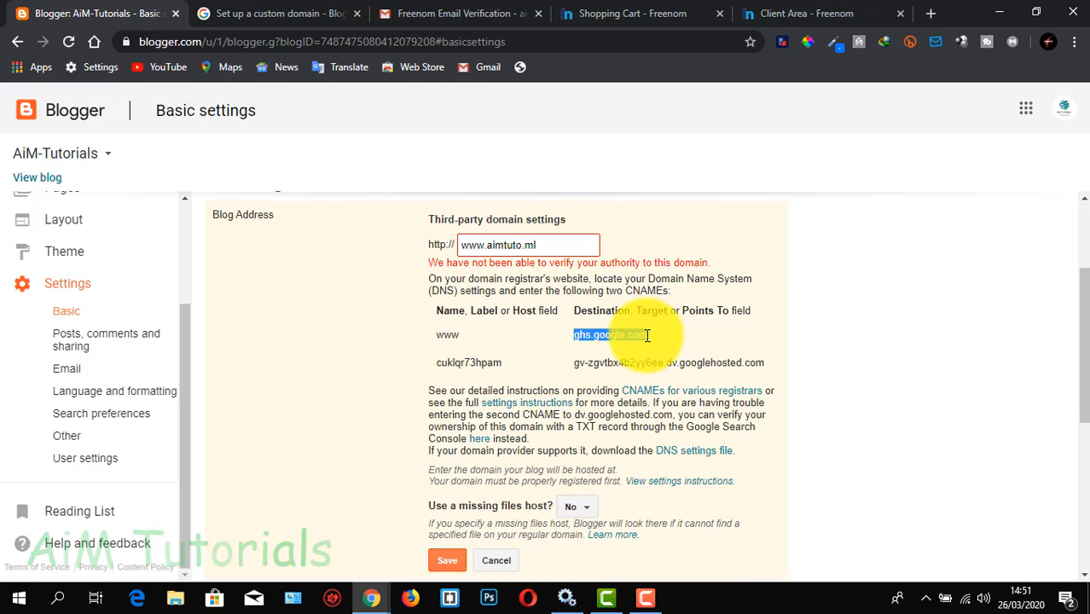
right_click(650, 335)
left_click(665, 339)
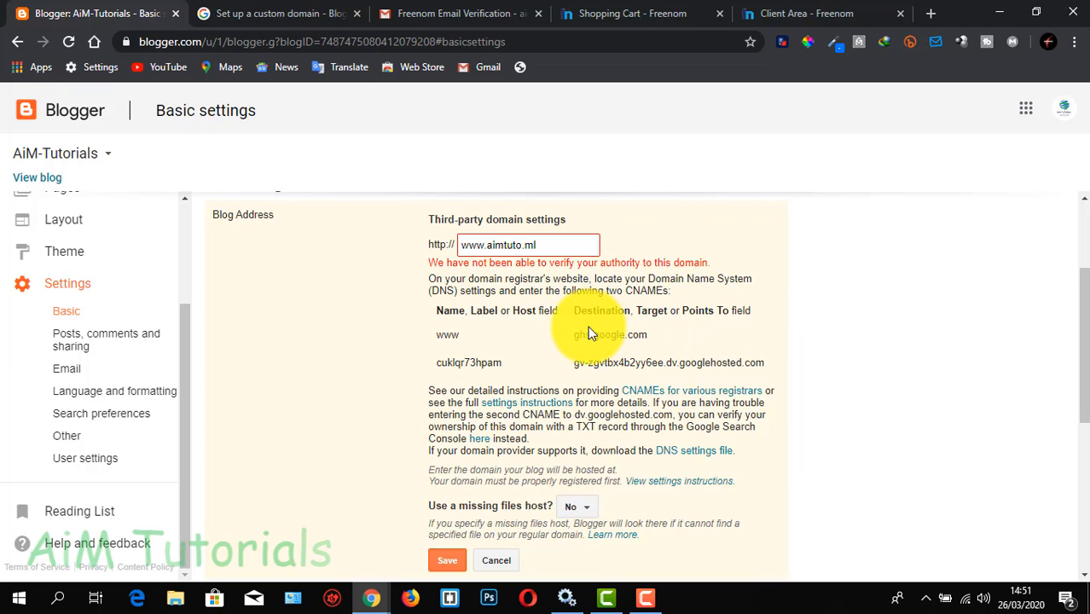
left_click_drag(574, 334, 642, 336)
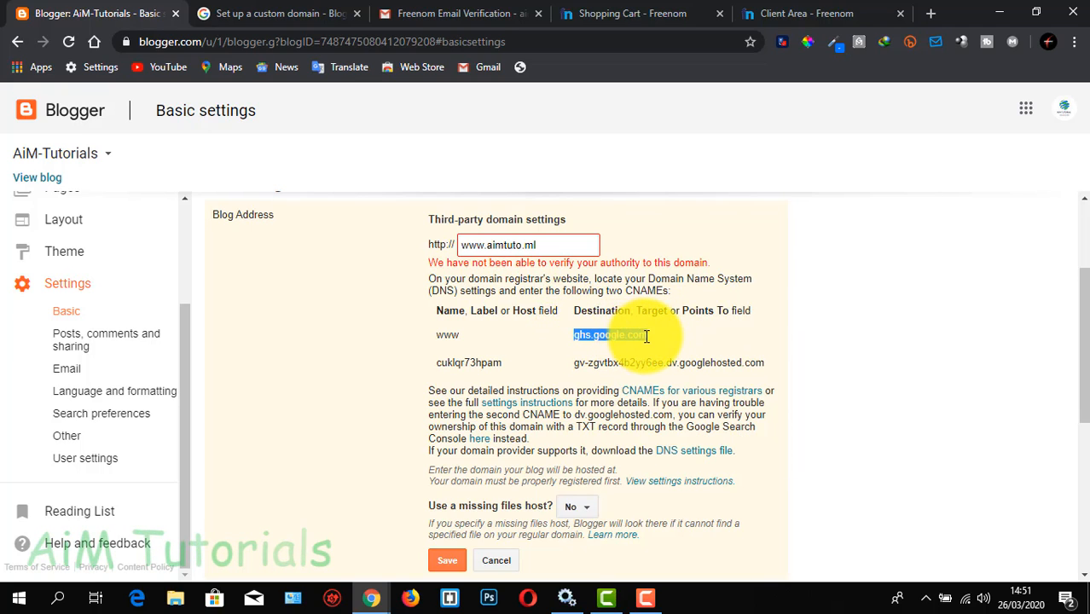
right_click(647, 336)
left_click(666, 345)
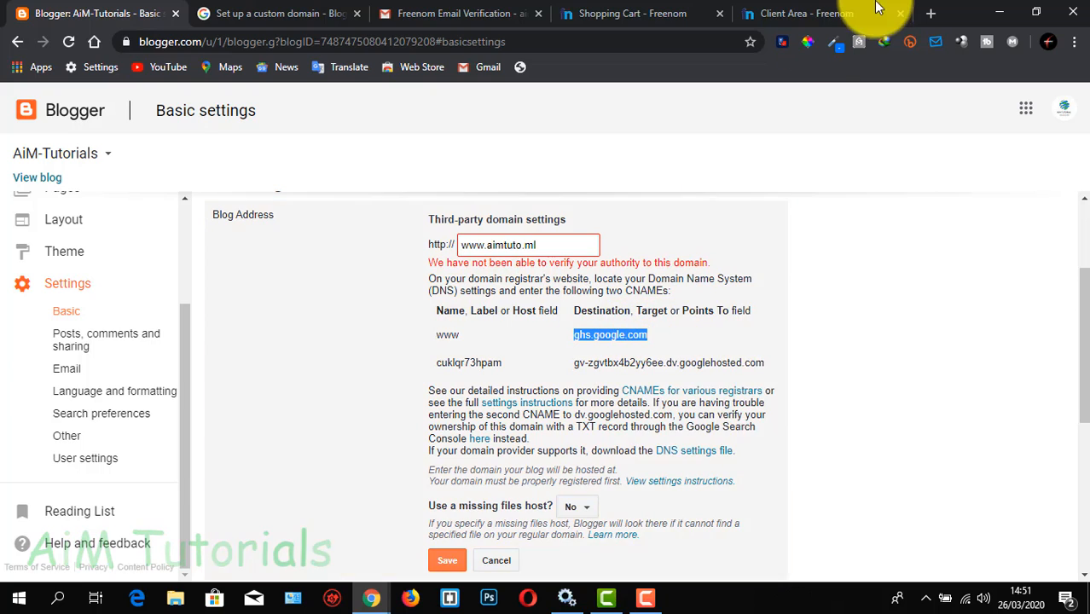
left_click(817, 17)
left_click(674, 426)
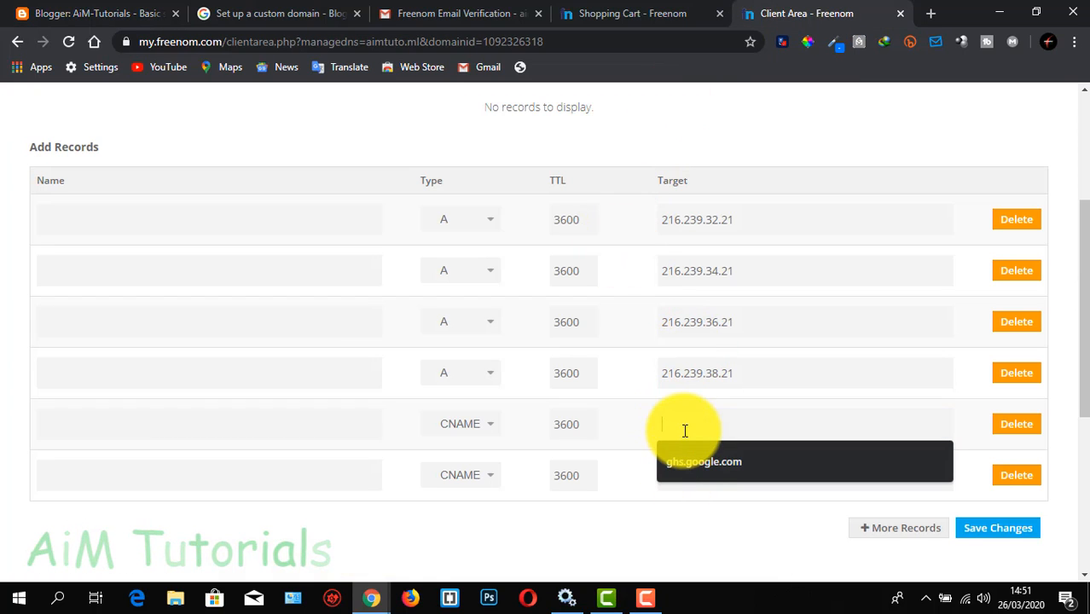
right_click(685, 427)
left_click(732, 260)
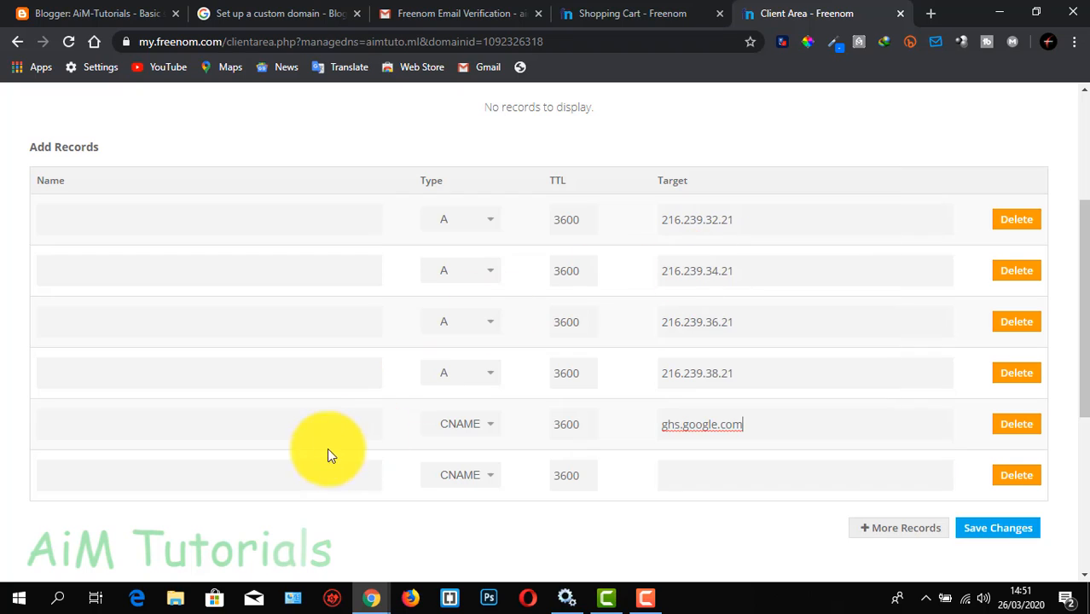
left_click(325, 425)
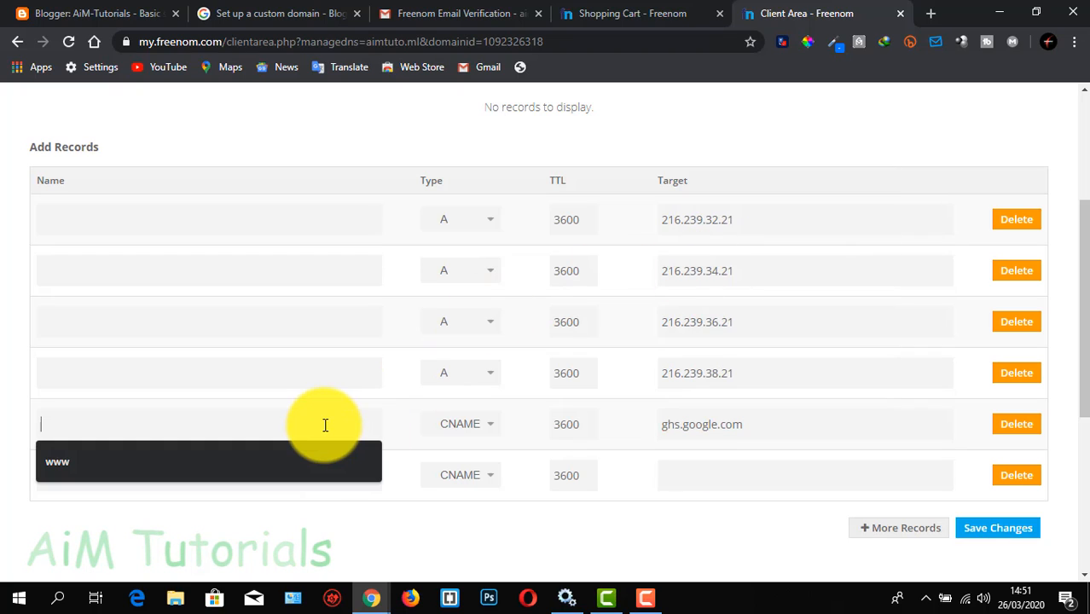
type("www")
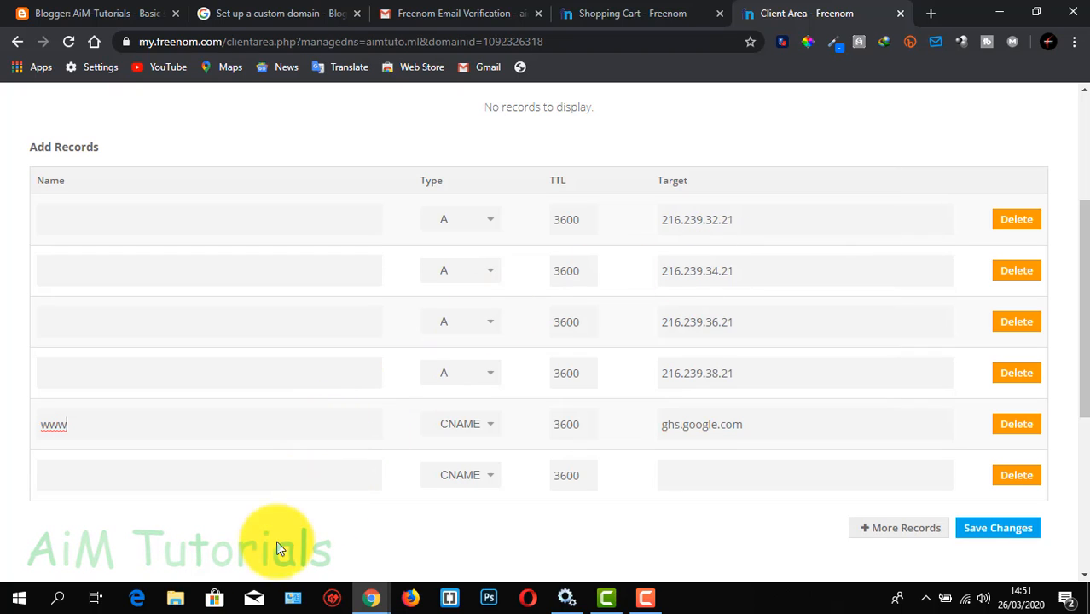
Copy the second CNAME's verification host label from Blogger into the name of the second CNAME record in Freenom
left_click(261, 475)
left_click(104, 8)
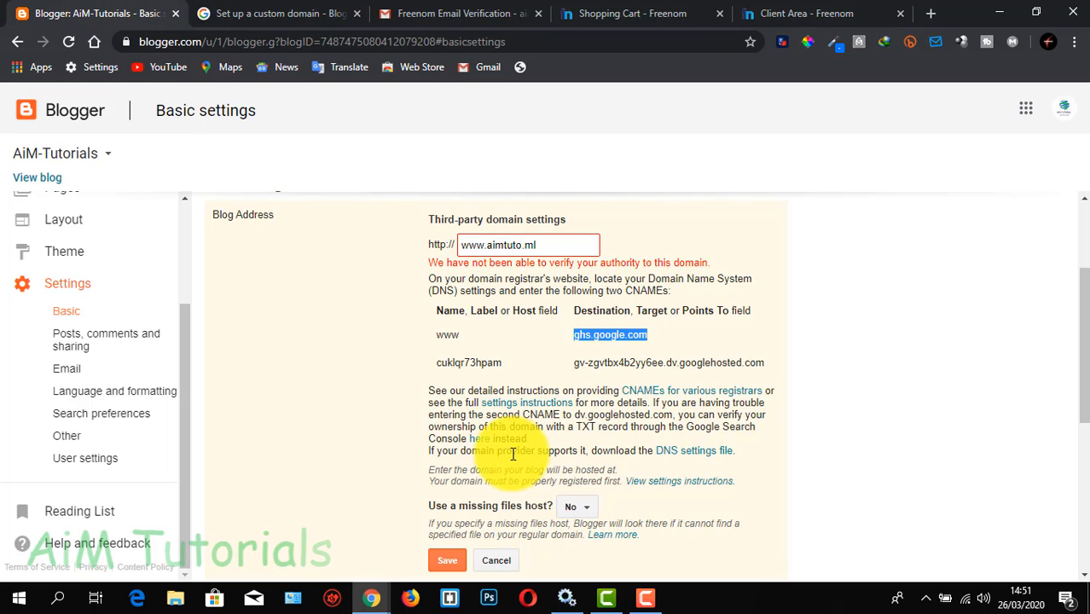
left_click_drag(444, 365, 499, 365)
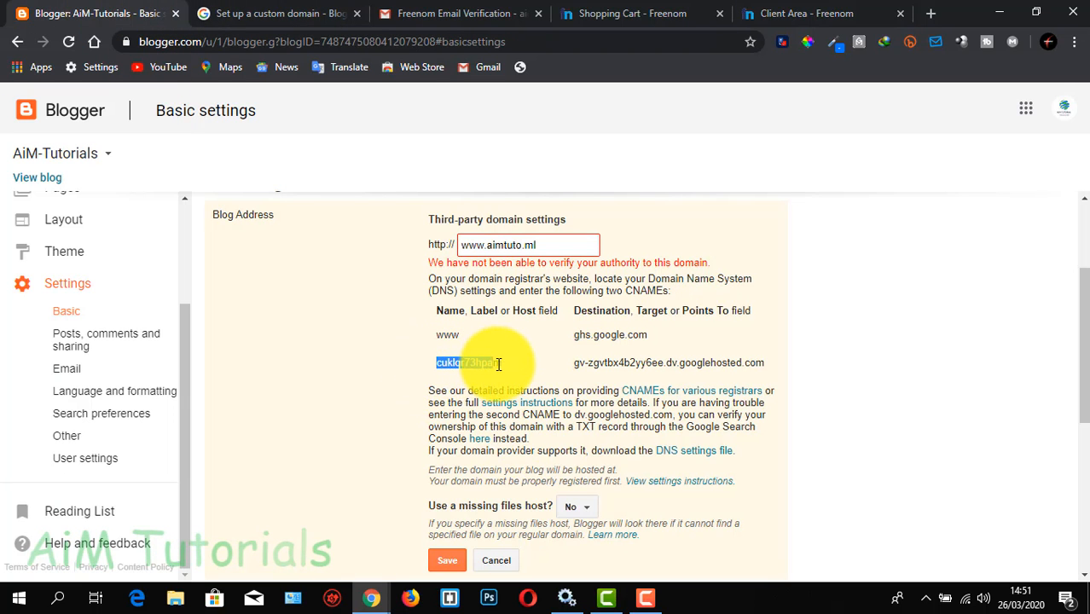
right_click(501, 364)
left_click(522, 377)
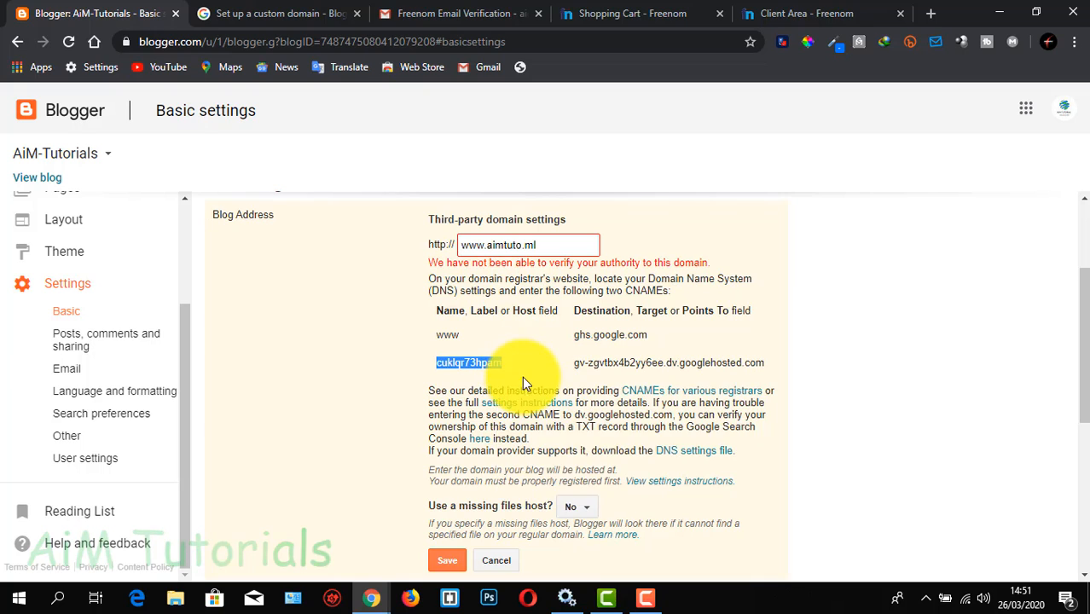
left_click(809, 19)
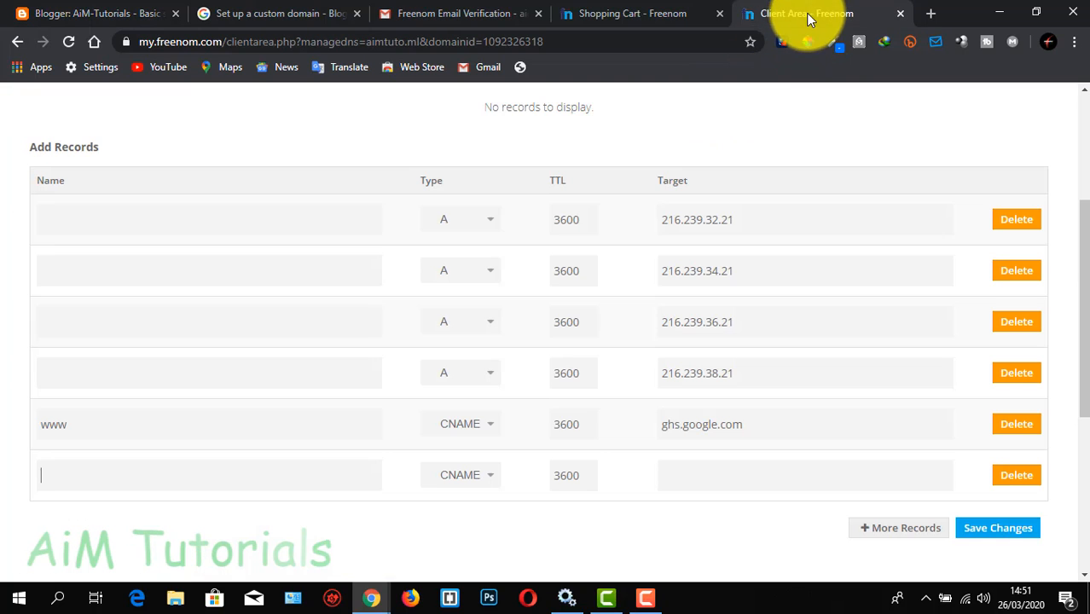
right_click(168, 470)
left_click(281, 305)
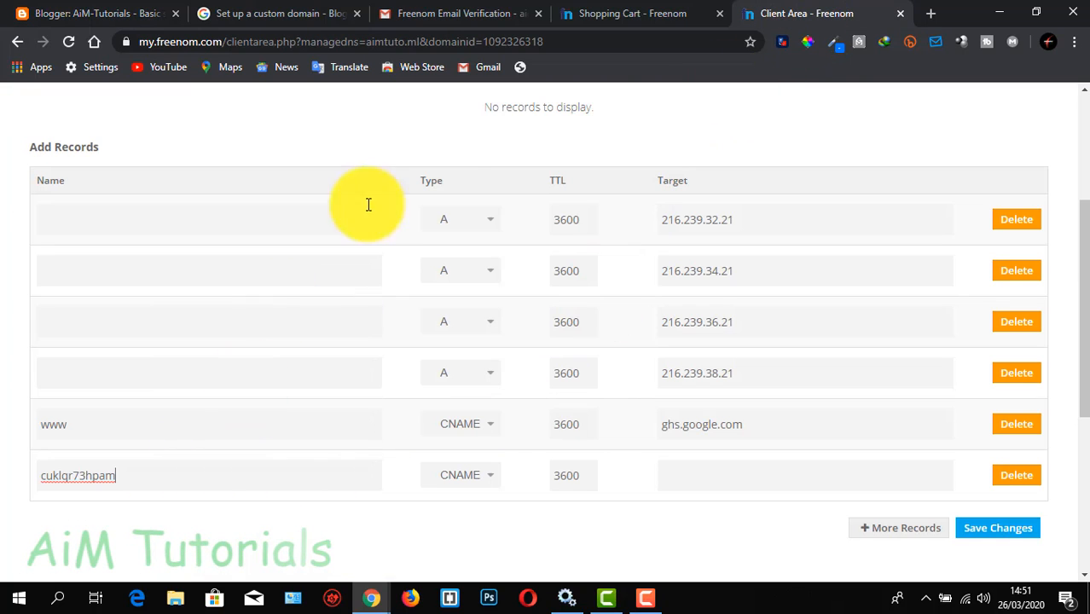
Switch to Blogger's basic settings and copy the verification destination shown for the second CNAME
left_click(115, 17)
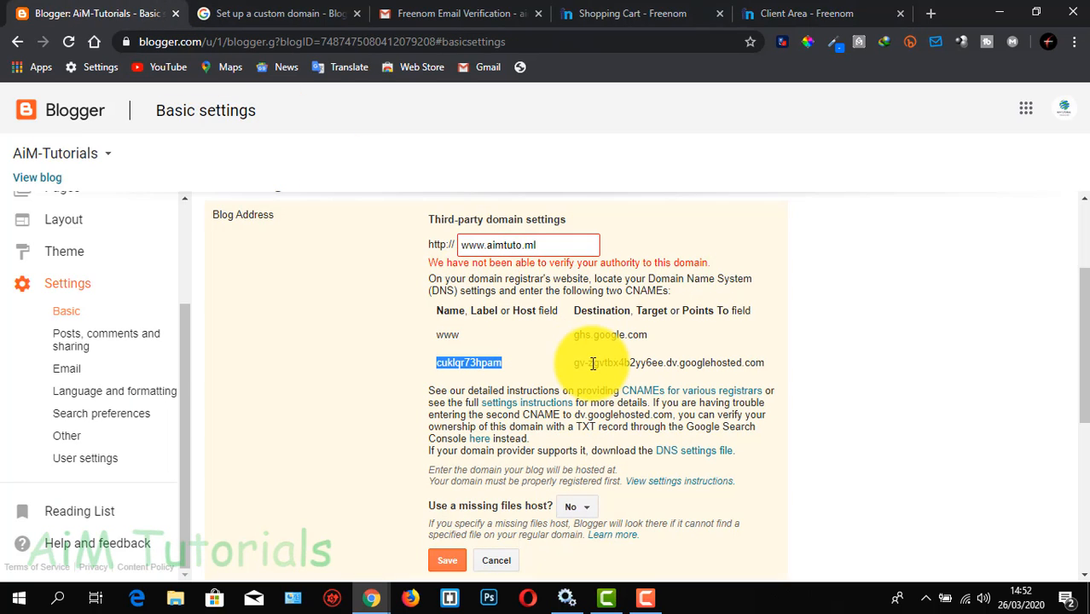
left_click_drag(574, 363, 762, 370)
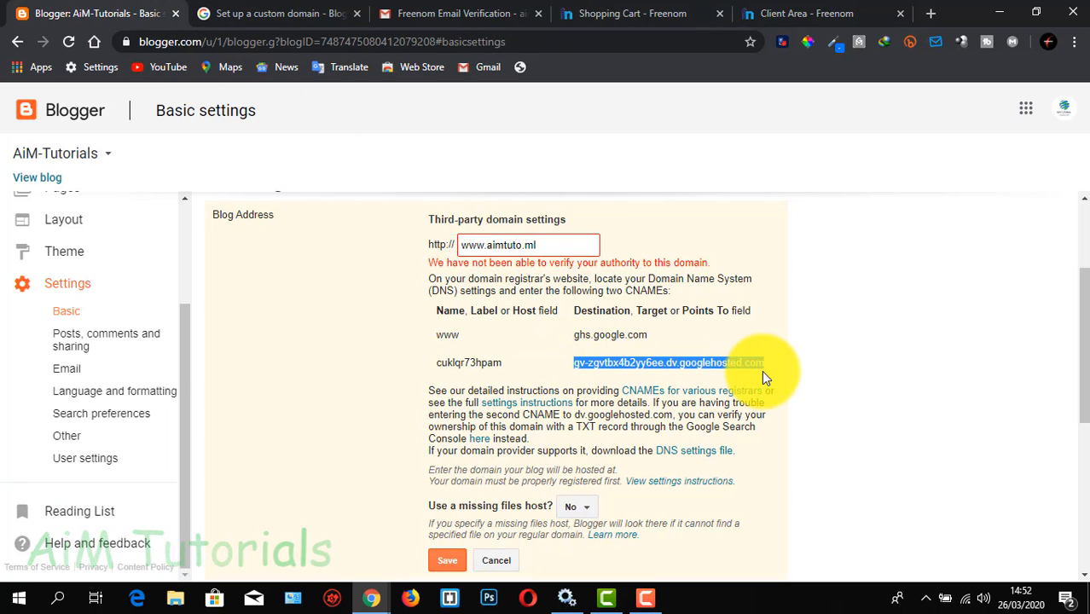
right_click(721, 363)
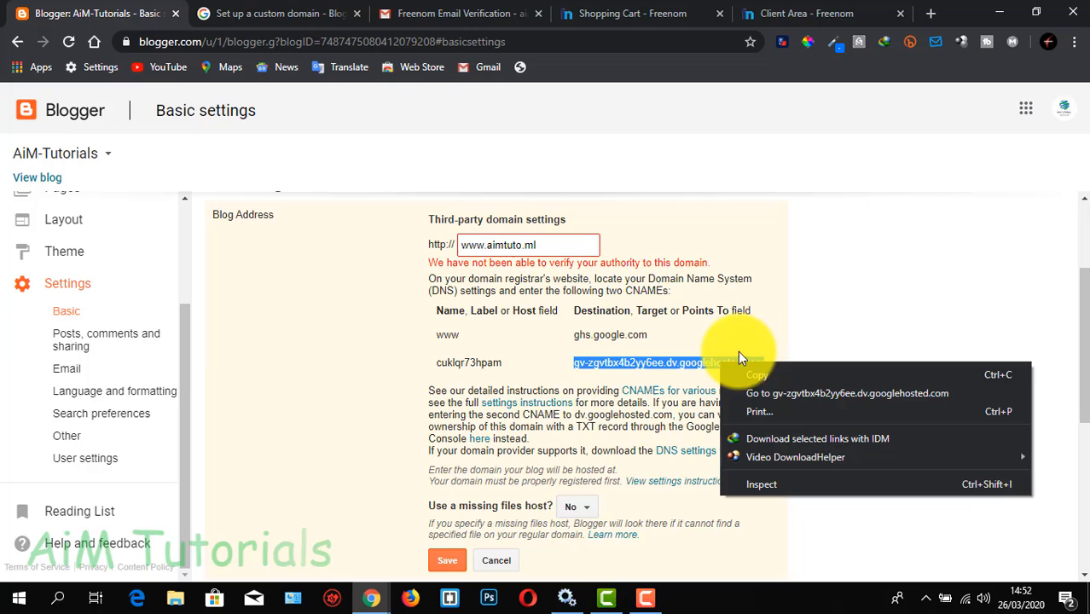
left_click(799, 383)
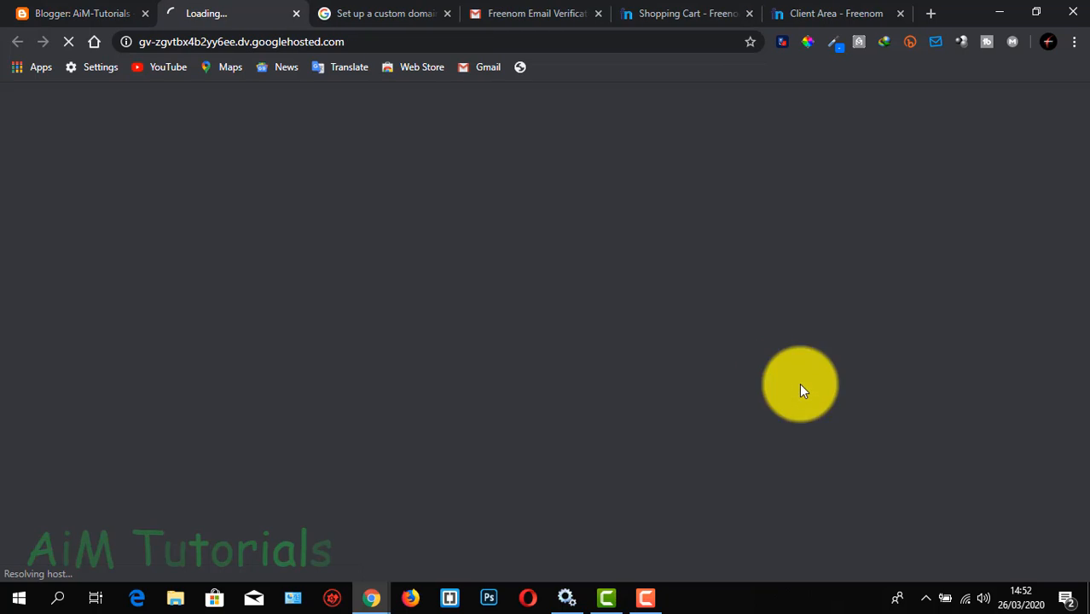
left_click(295, 14)
right_click(703, 356)
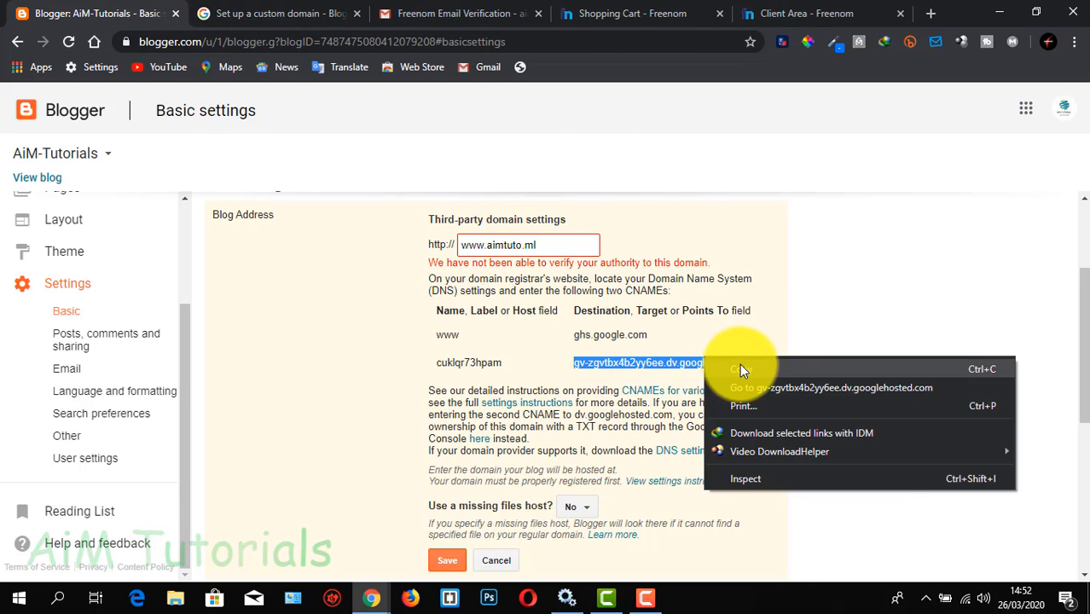
left_click(740, 366)
Return to the Freenom DNS page, paste the verification destination as the second CNAME record's target, and save all new records
left_click(801, 19)
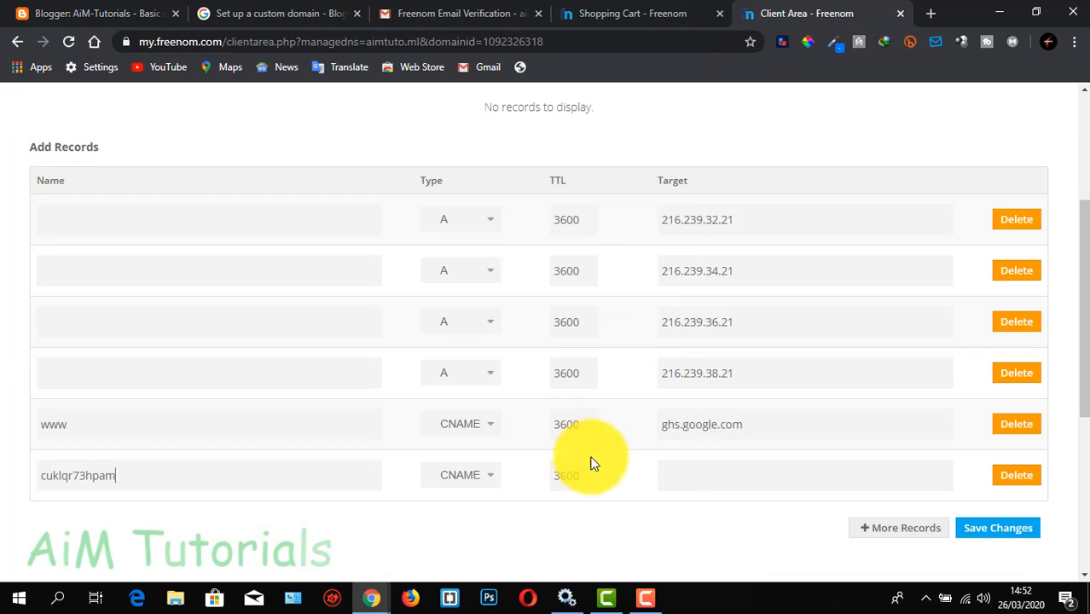
right_click(686, 475)
left_click(739, 305)
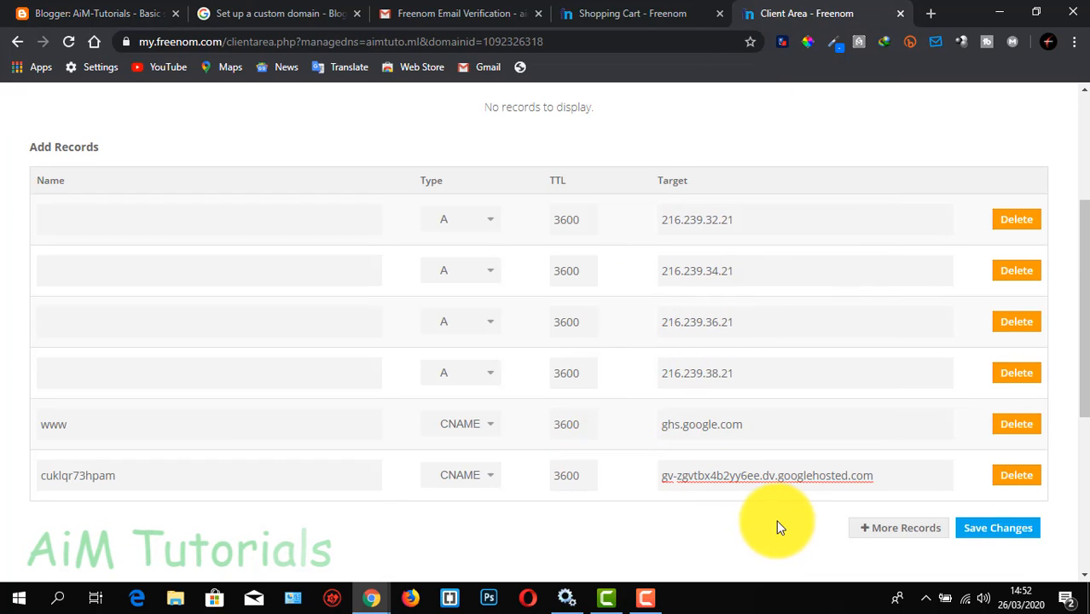
left_click(962, 528)
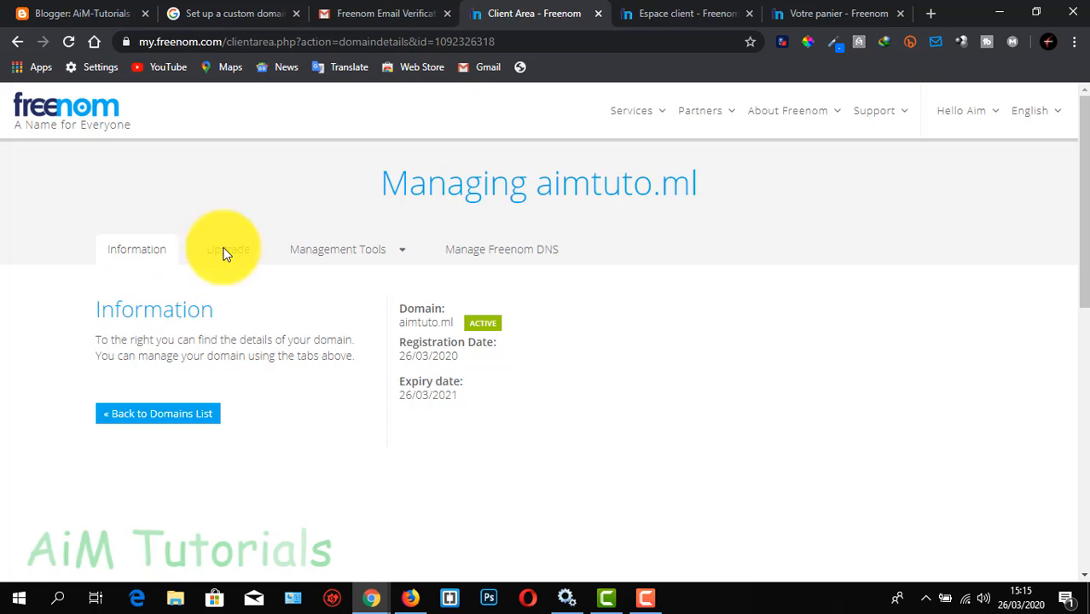
Open the Freenom DNS management page for aimtuto.ml and set up two new record rows of type CNAME
left_click(509, 250)
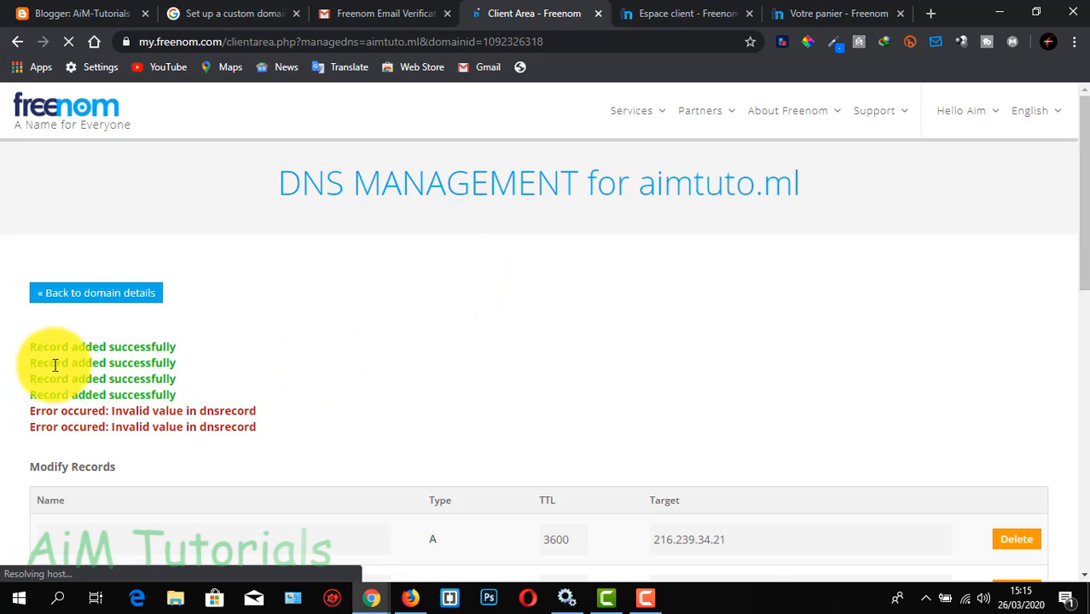
left_click_drag(30, 349, 194, 397)
scroll(273, 380, "down", 1)
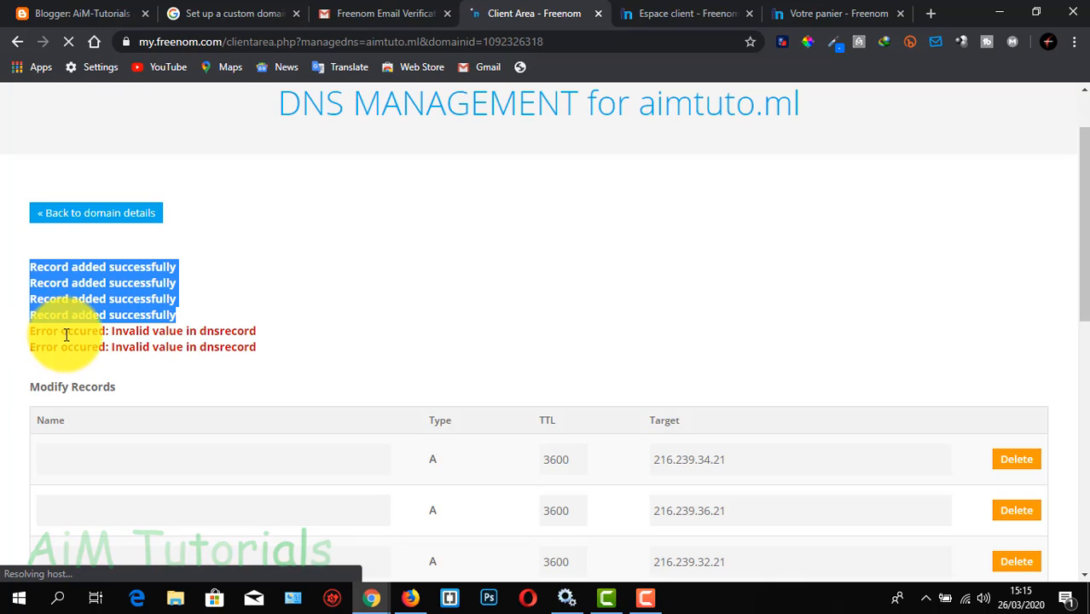
scroll(233, 330, "down", 5)
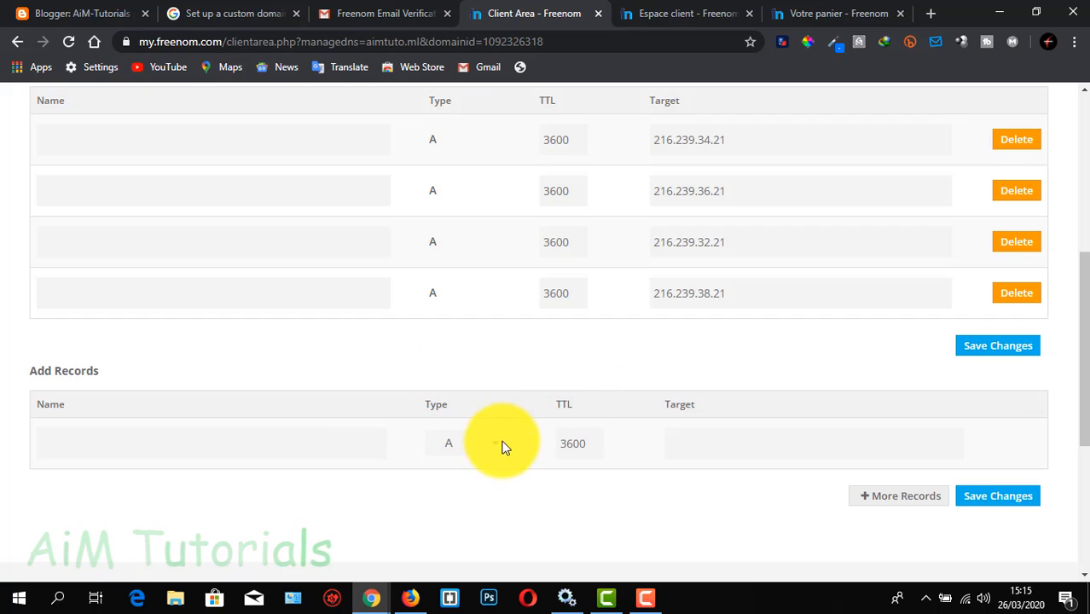
left_click(500, 443)
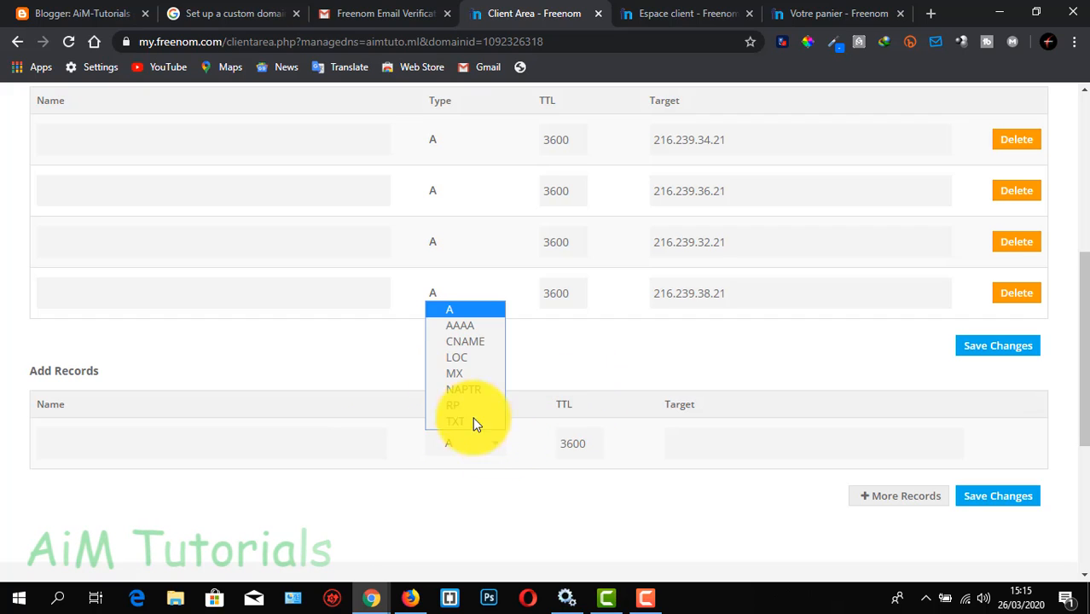
left_click(461, 344)
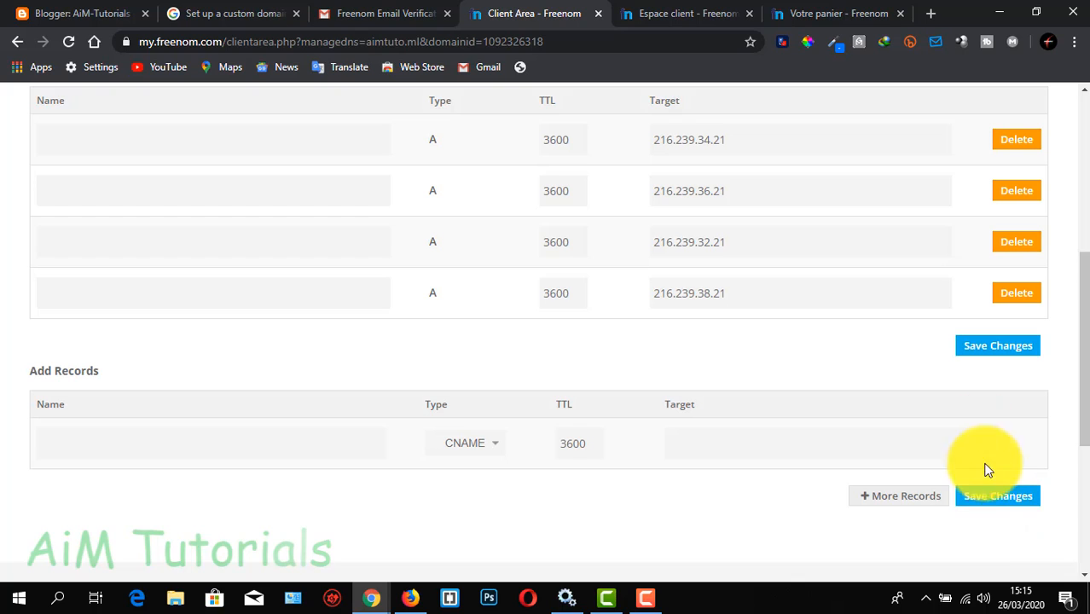
left_click(905, 495)
scroll(621, 469, "down", 1)
left_click(475, 414)
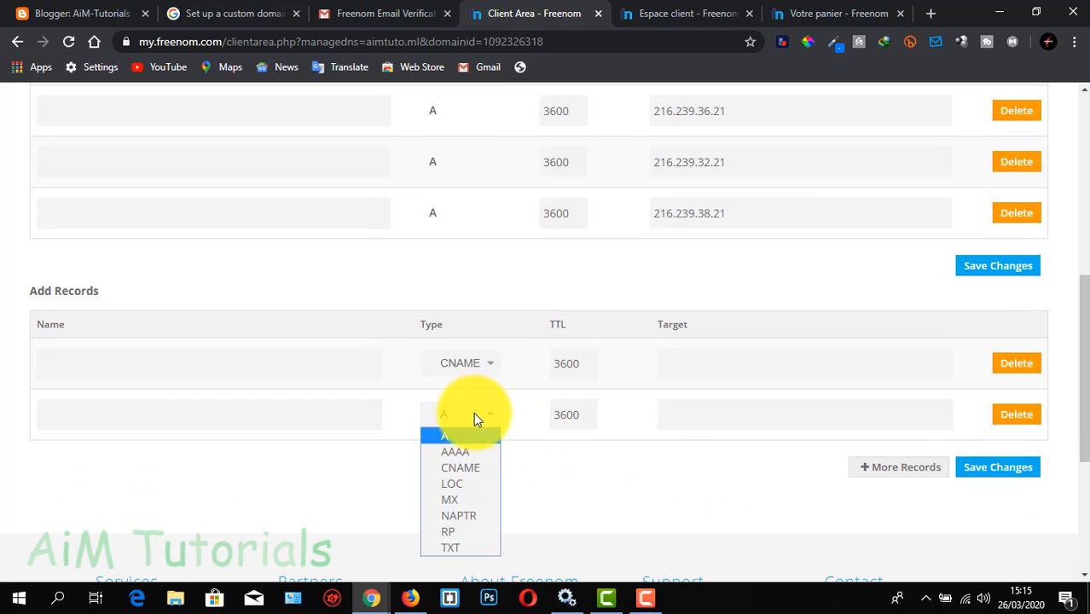
left_click(471, 467)
Name the first new CNAME record www and set its target to ghs.google.com
left_click(271, 366)
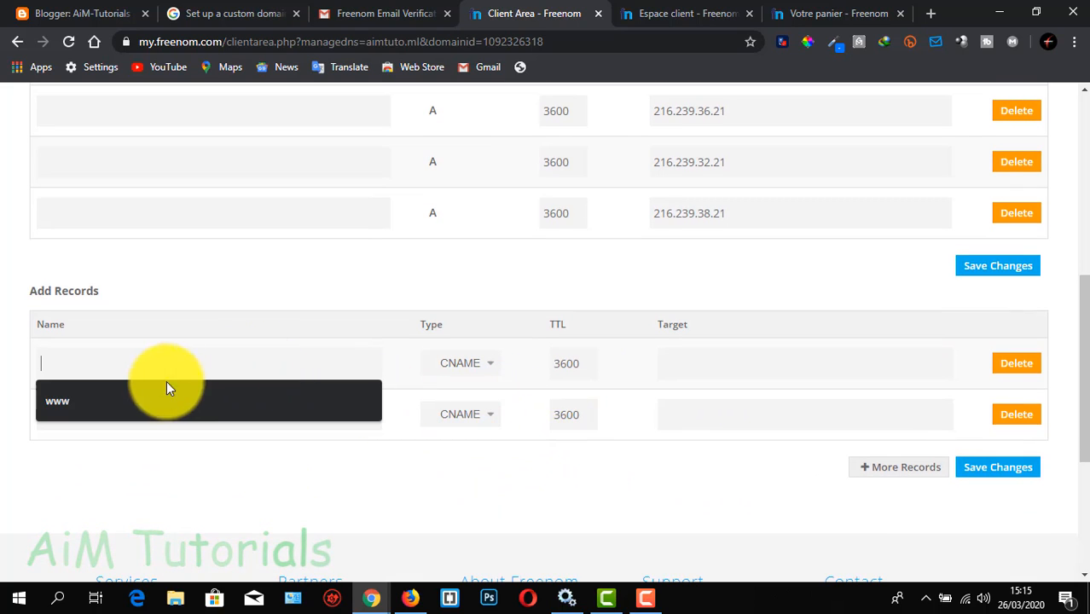
left_click(139, 401)
left_click(769, 353)
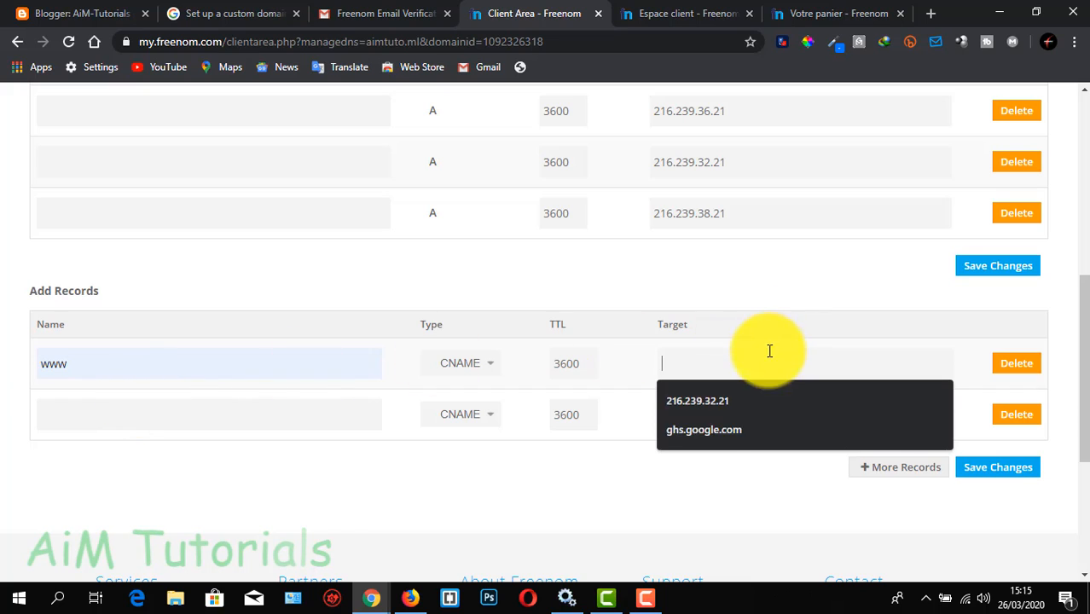
left_click(719, 426)
Paste the copied verification destination into the second new CNAME record's name
left_click(285, 418)
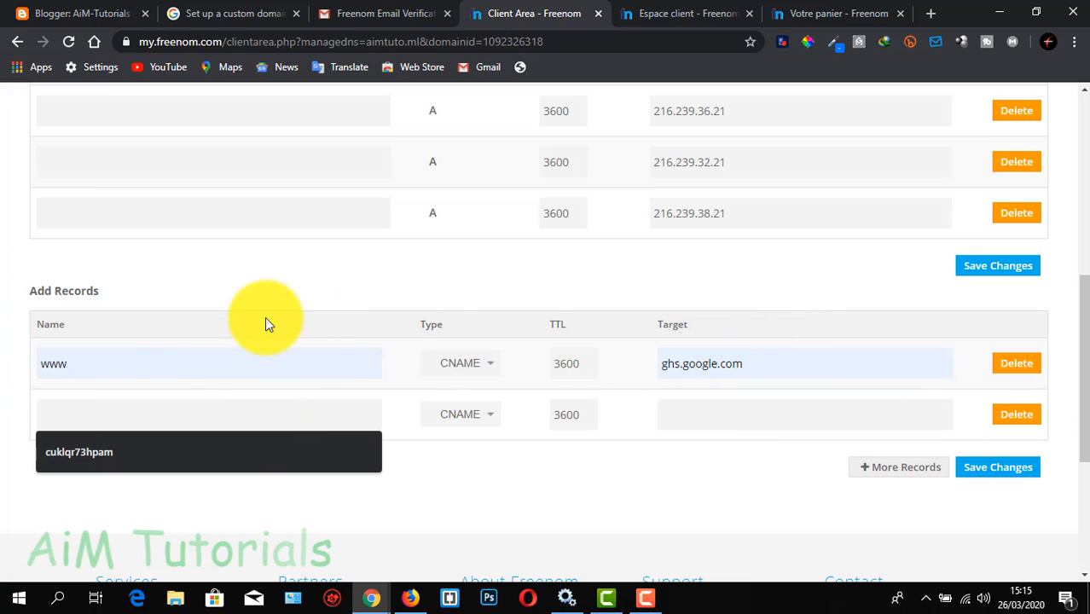
right_click(171, 415)
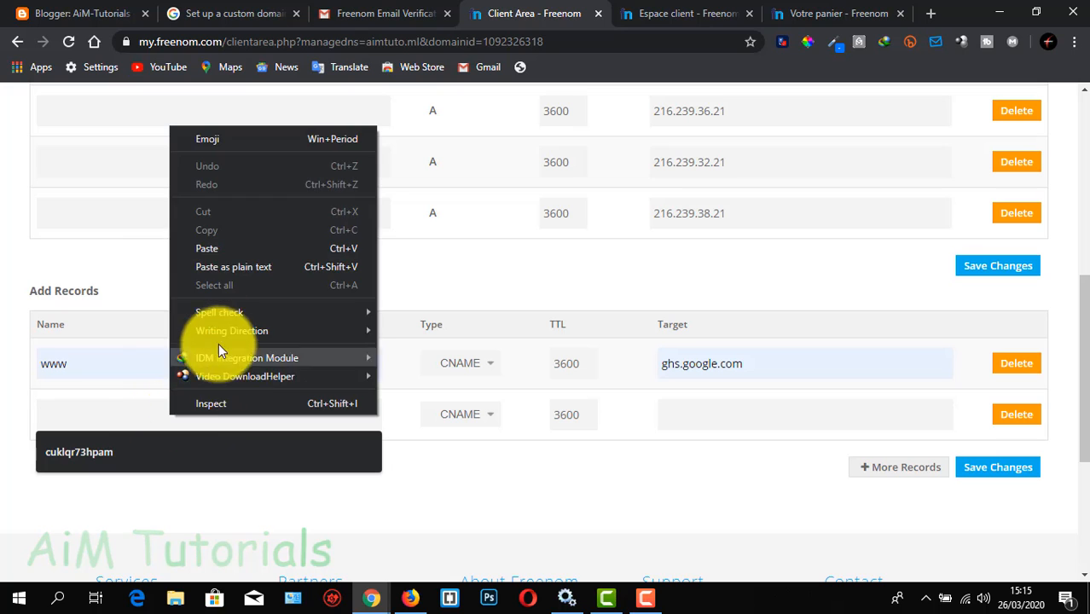
left_click(241, 246)
Copy the second CNAME's verification destination again from Blogger and paste it as the second new record's target in Freenom
left_click(688, 407)
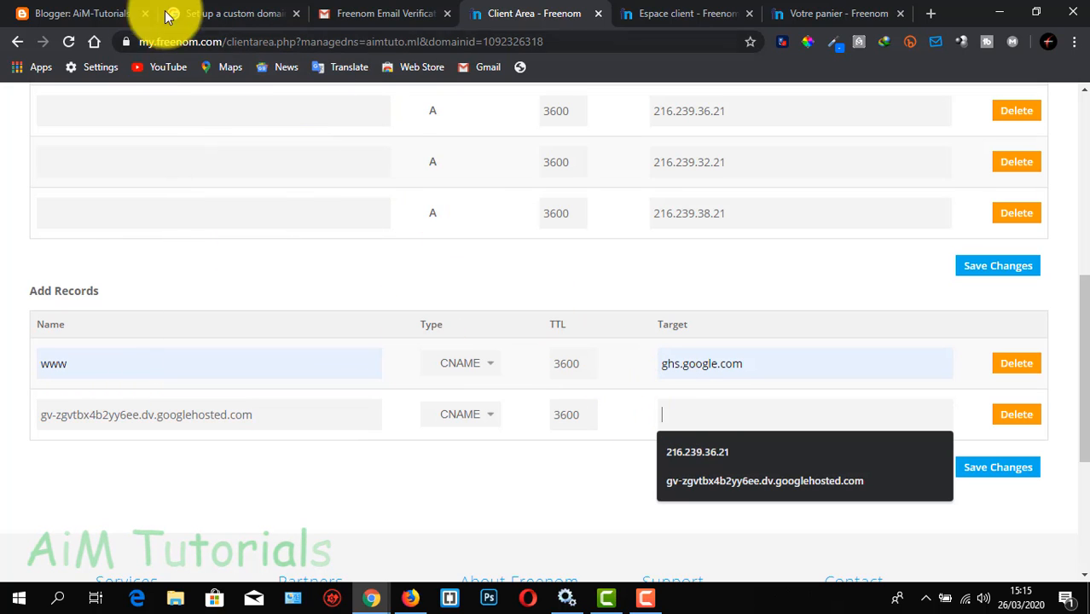
left_click(92, 14)
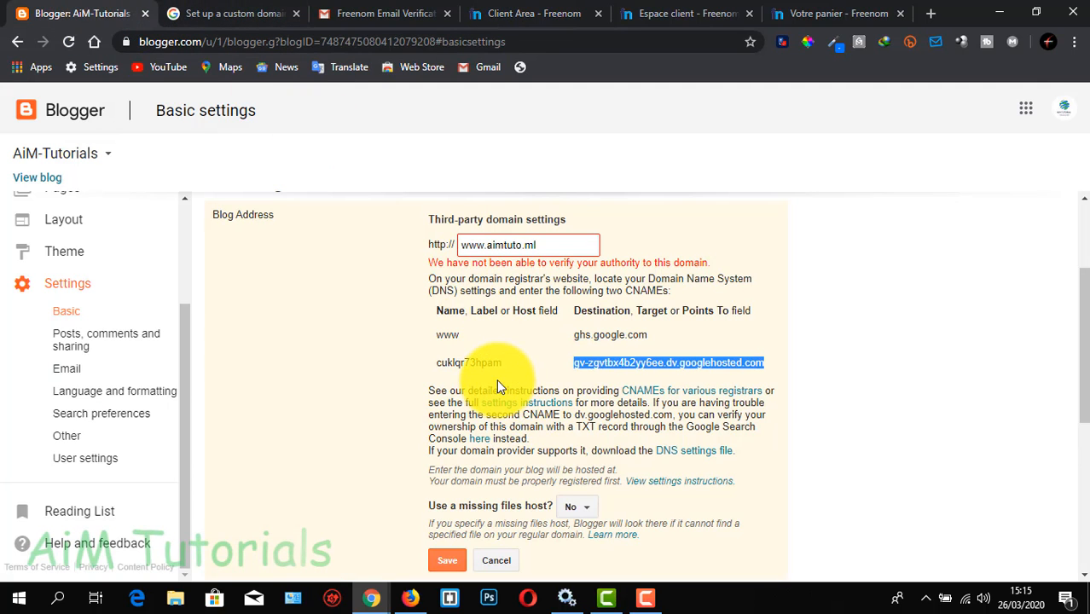
right_click(611, 360)
left_click(658, 373)
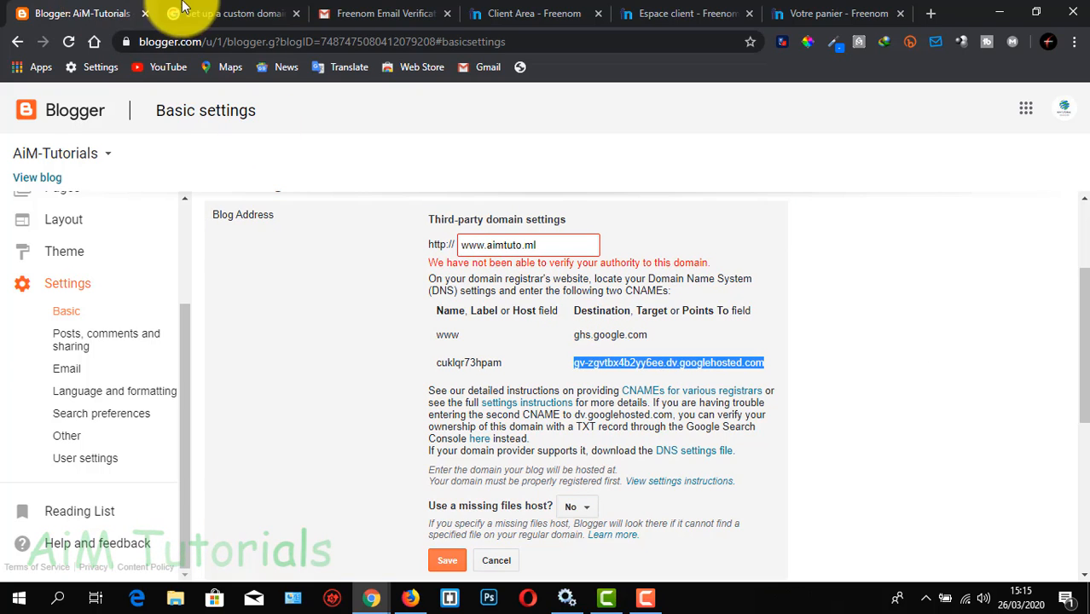
left_click(526, 10)
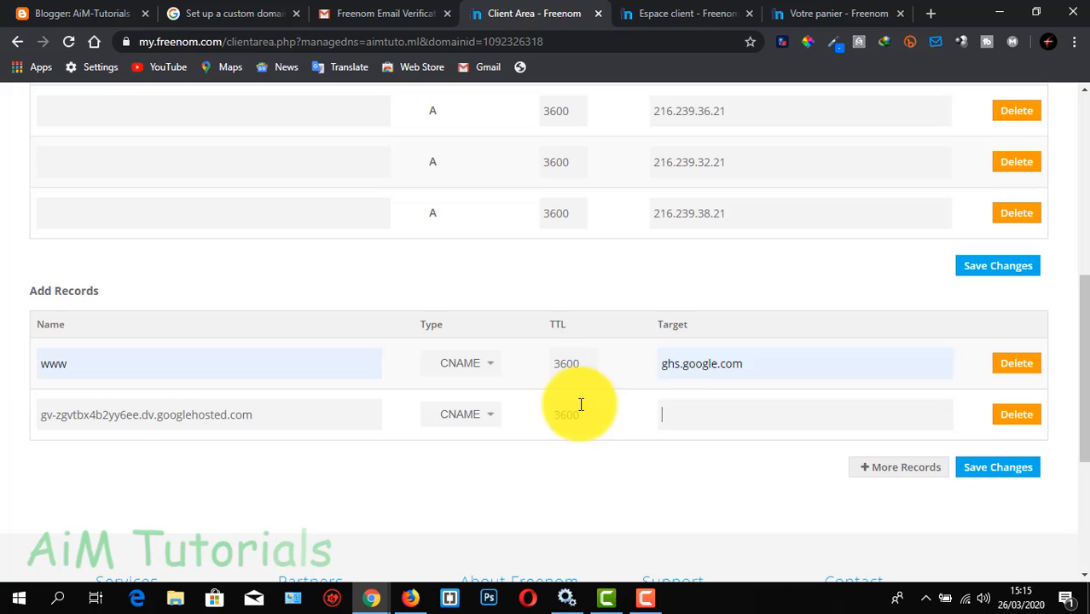
left_click(676, 415)
right_click(674, 414)
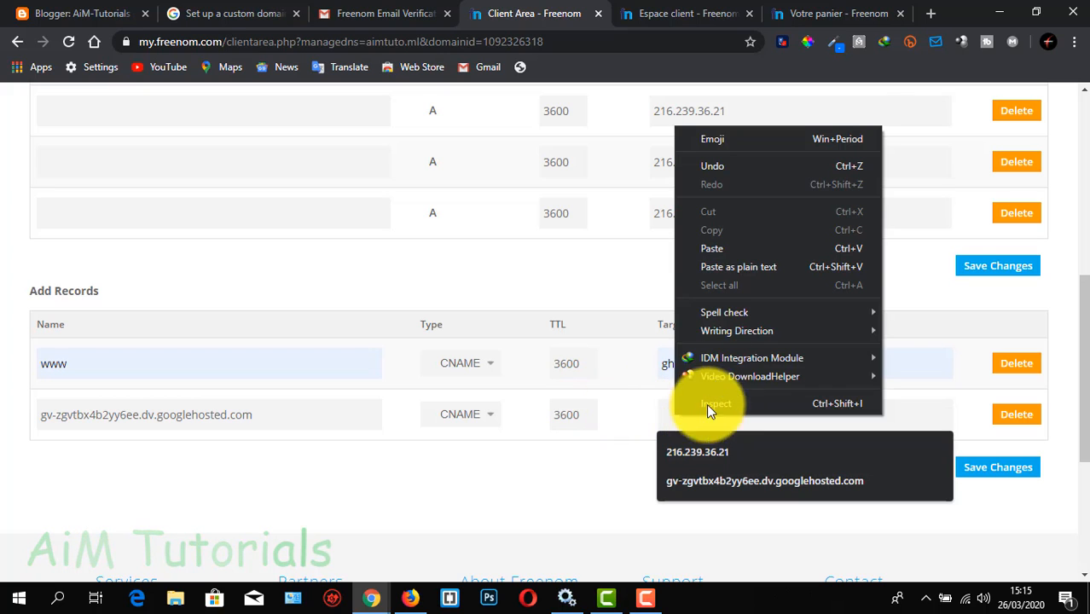
left_click(727, 250)
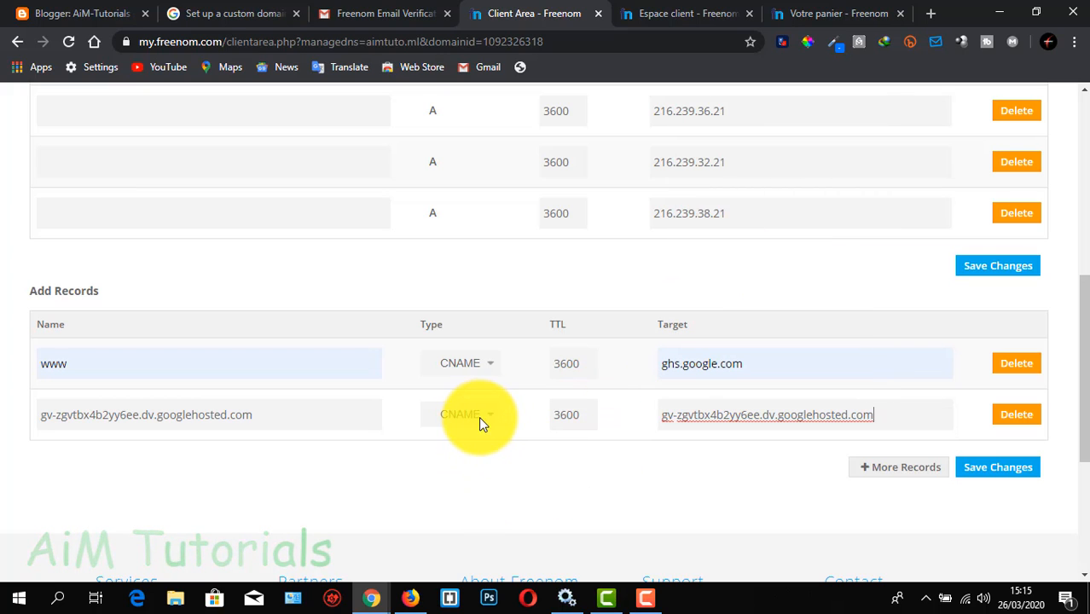
Save the two new CNAME records and check the updated DNS record list
left_click(972, 471)
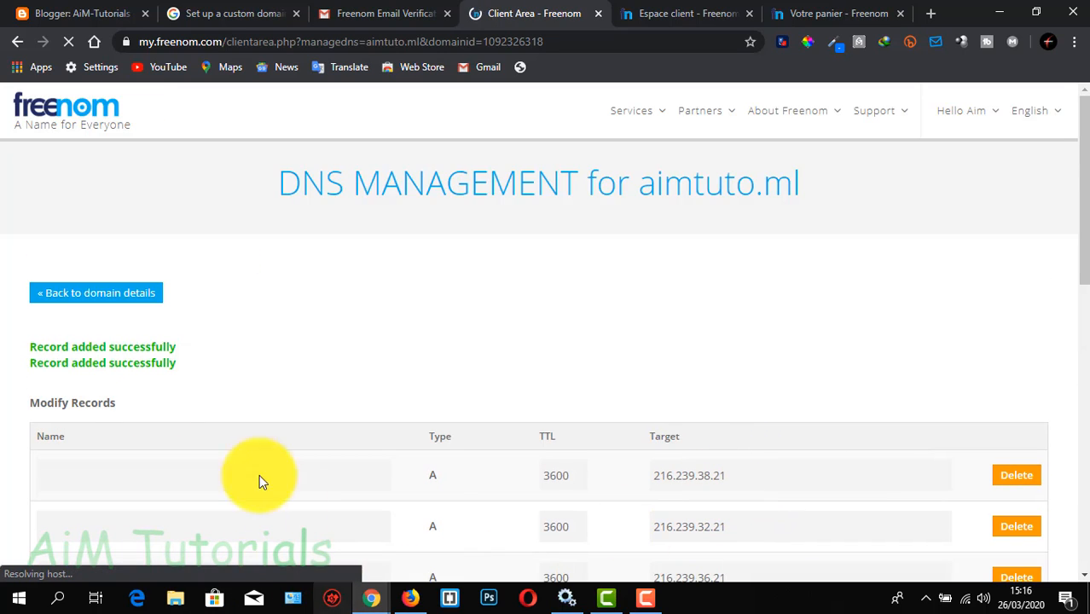
left_click_drag(41, 348, 177, 365)
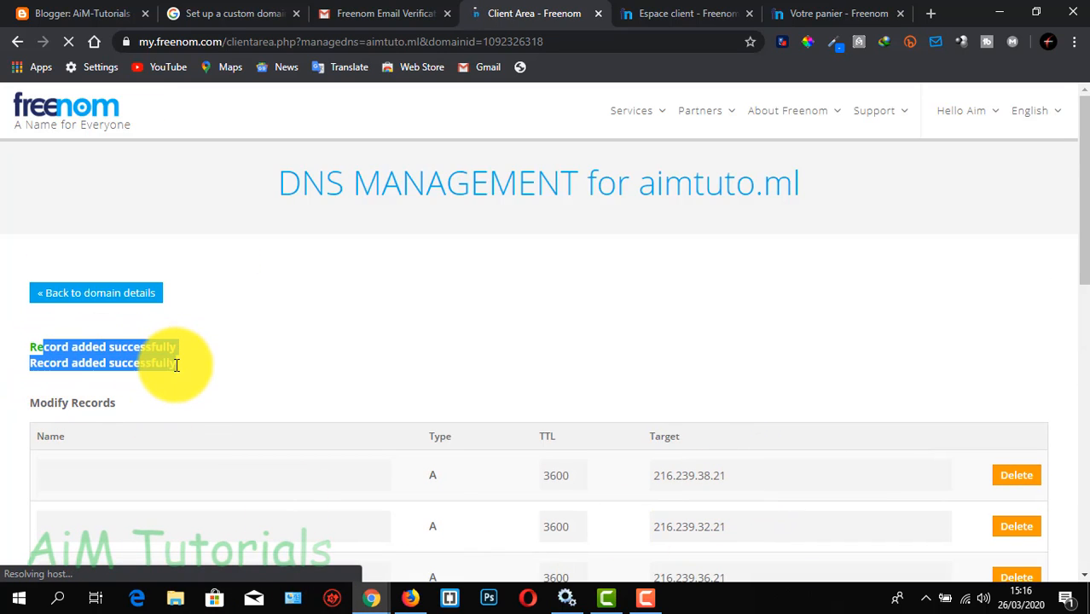
left_click(230, 353)
scroll(281, 367, "down", 3)
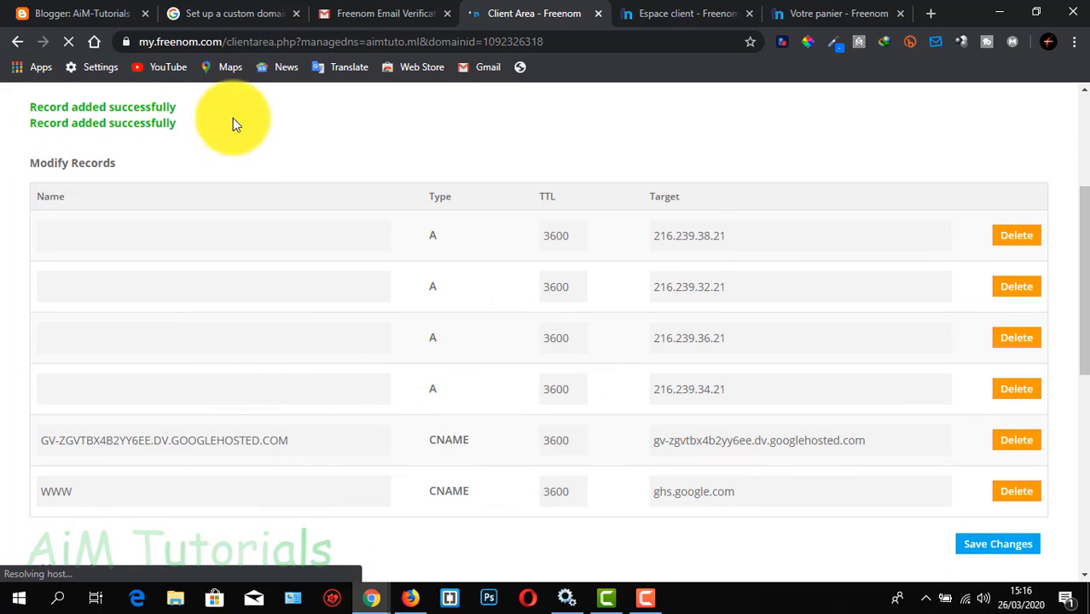
left_click(92, 17)
scroll(567, 442, "down", 2)
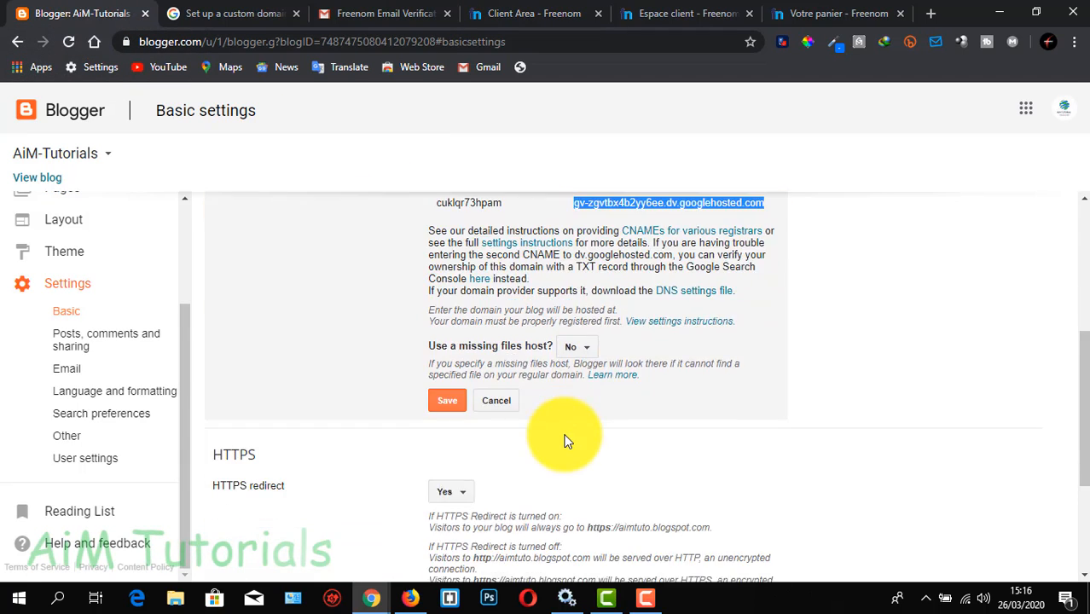
scroll(565, 439, "up", 1)
left_click(444, 480)
scroll(559, 424, "up", 1)
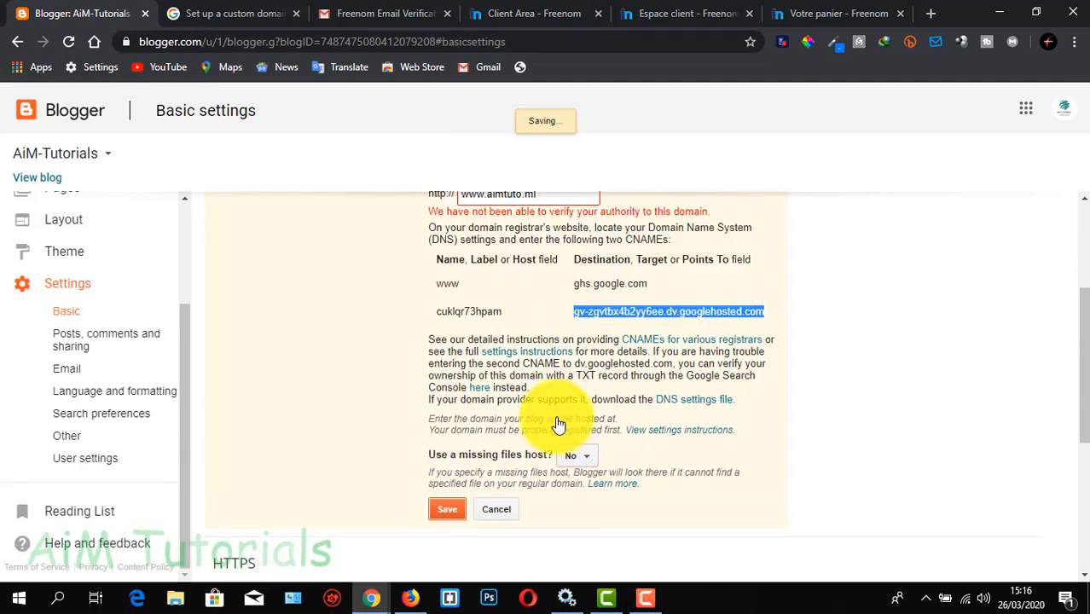
scroll(559, 424, "up", 2)
scroll(556, 419, "down", 1)
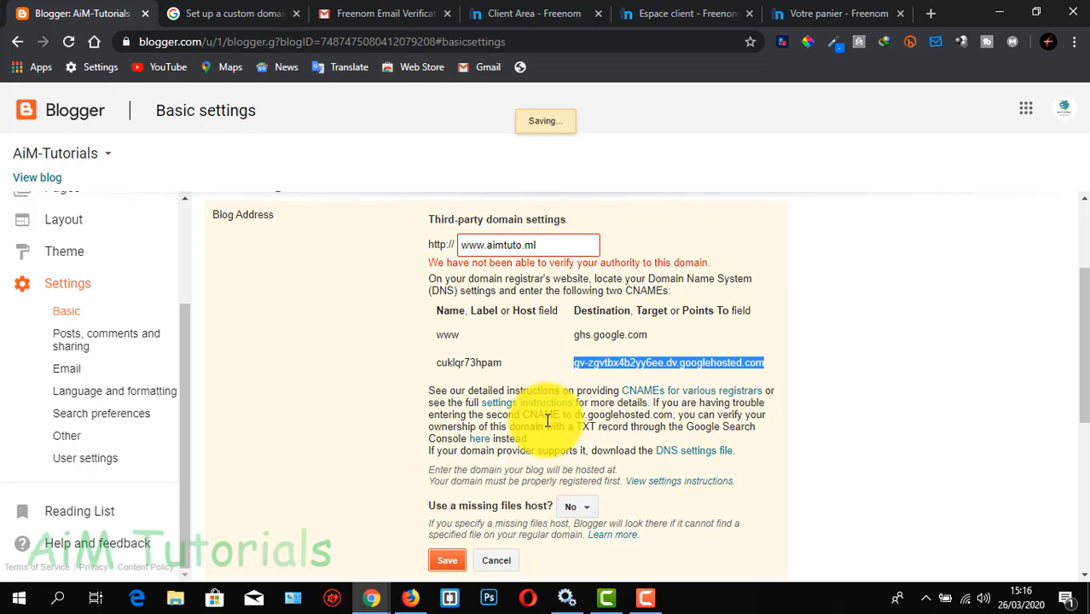
scroll(548, 420, "up", 2)
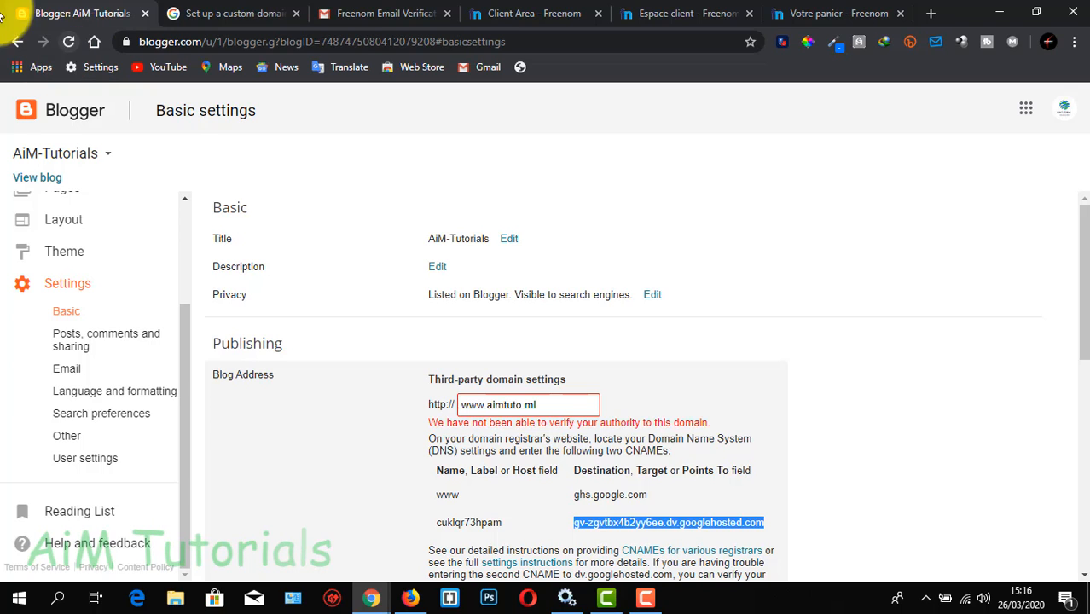
left_click(70, 42)
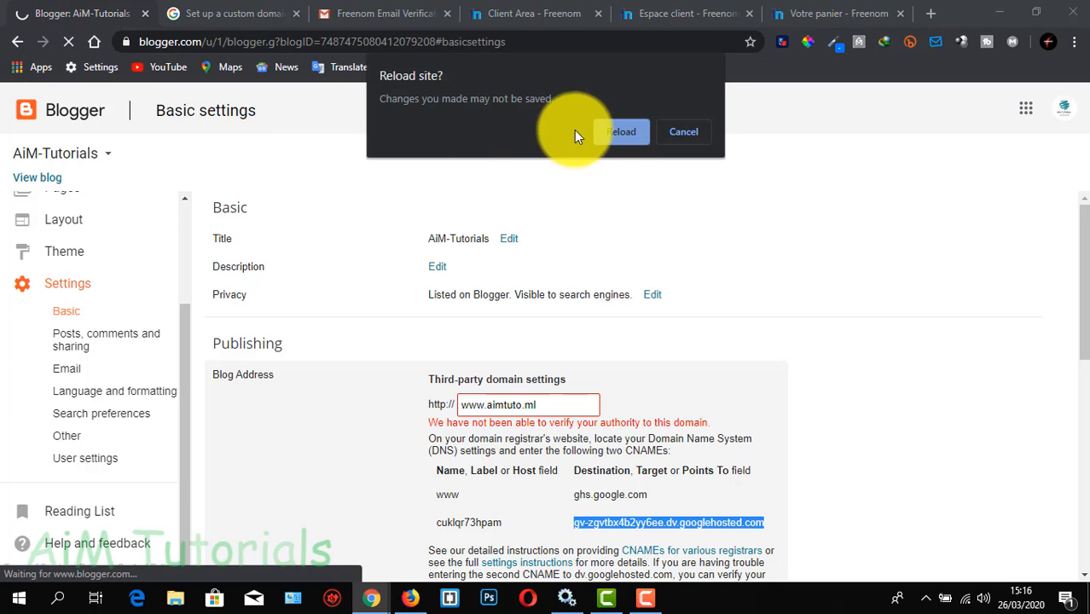
left_click(606, 135)
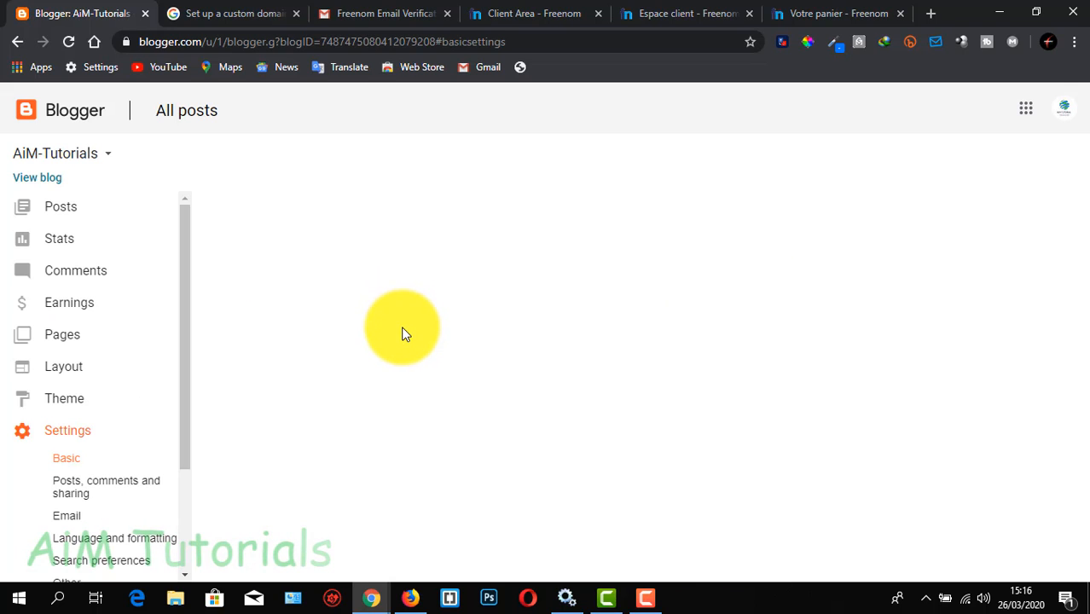
scroll(406, 333, "down", 1)
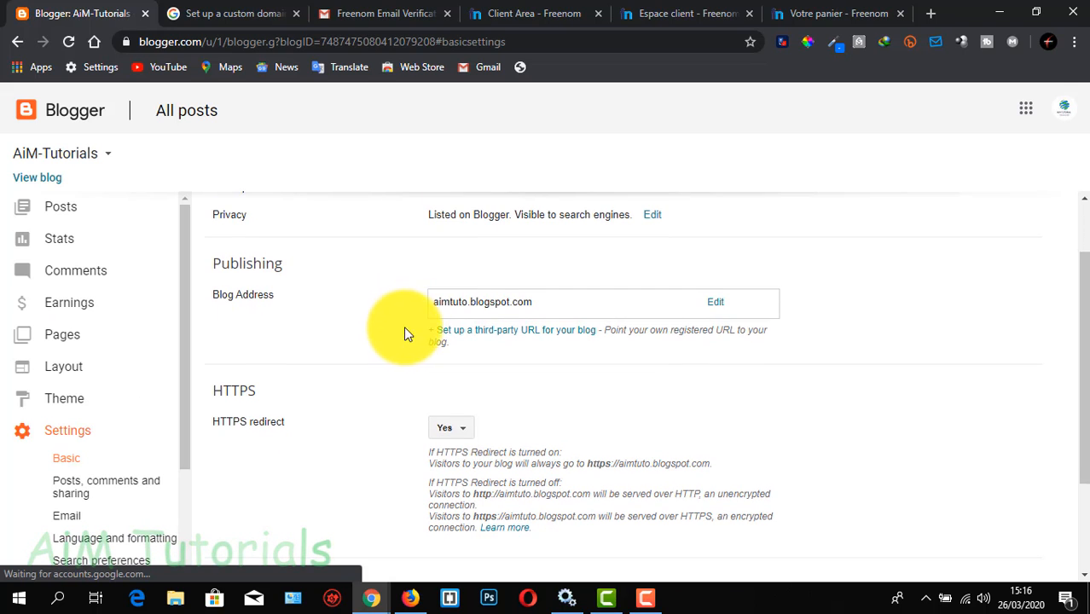
left_click(500, 331)
left_click(496, 326)
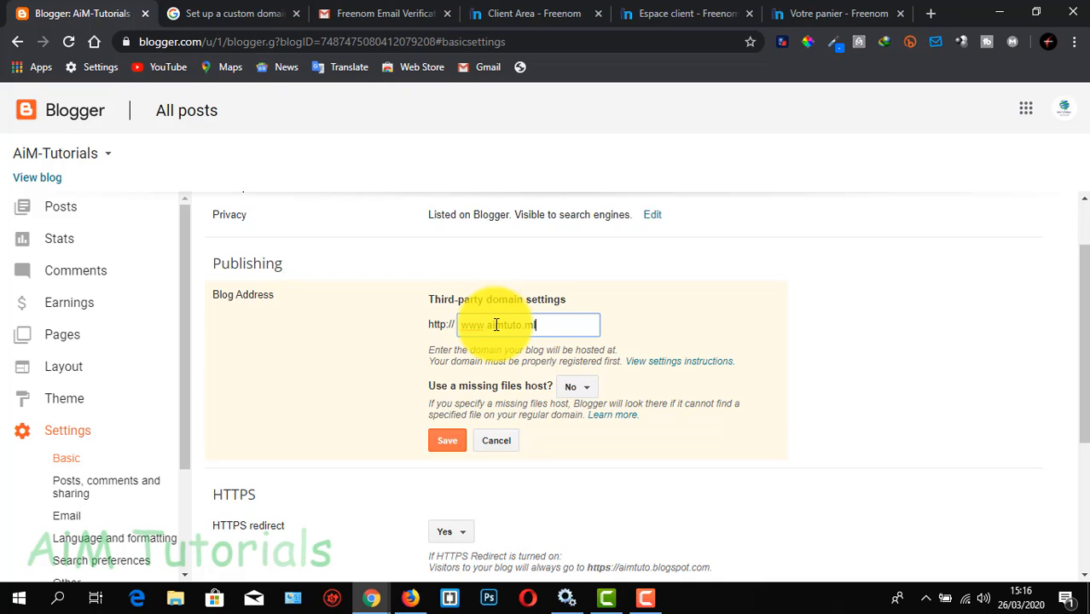
left_click(448, 440)
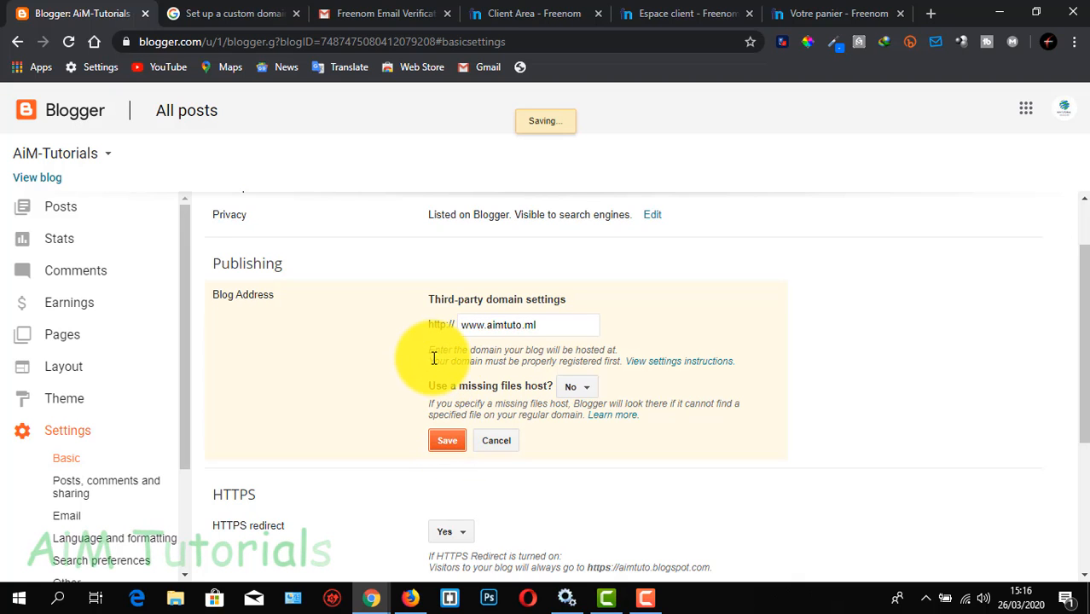
scroll(434, 359, "down", 2)
scroll(434, 359, "up", 1)
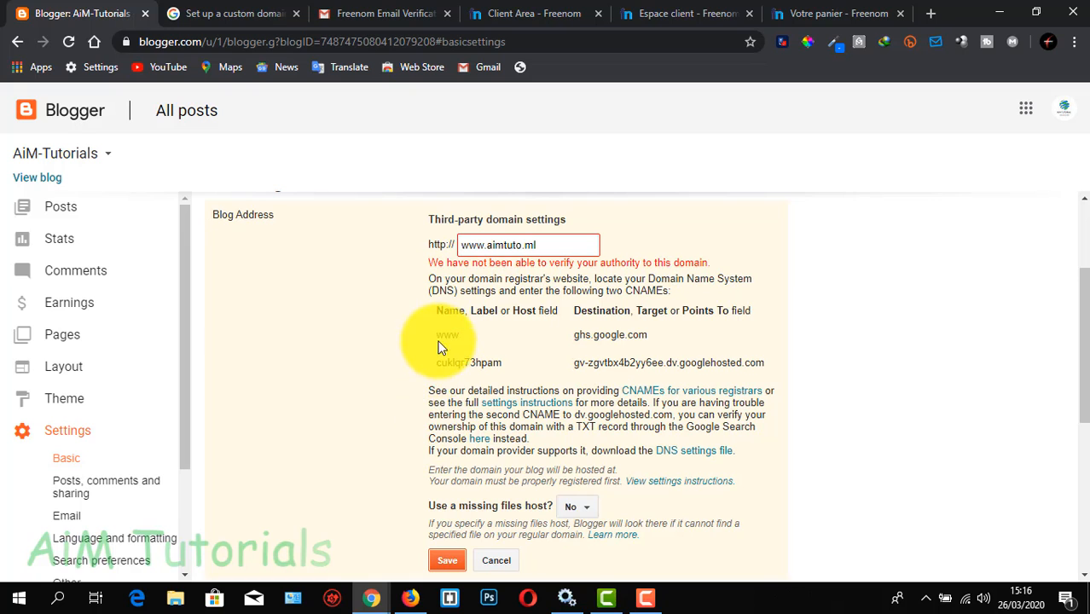
scroll(451, 427, "down", 1)
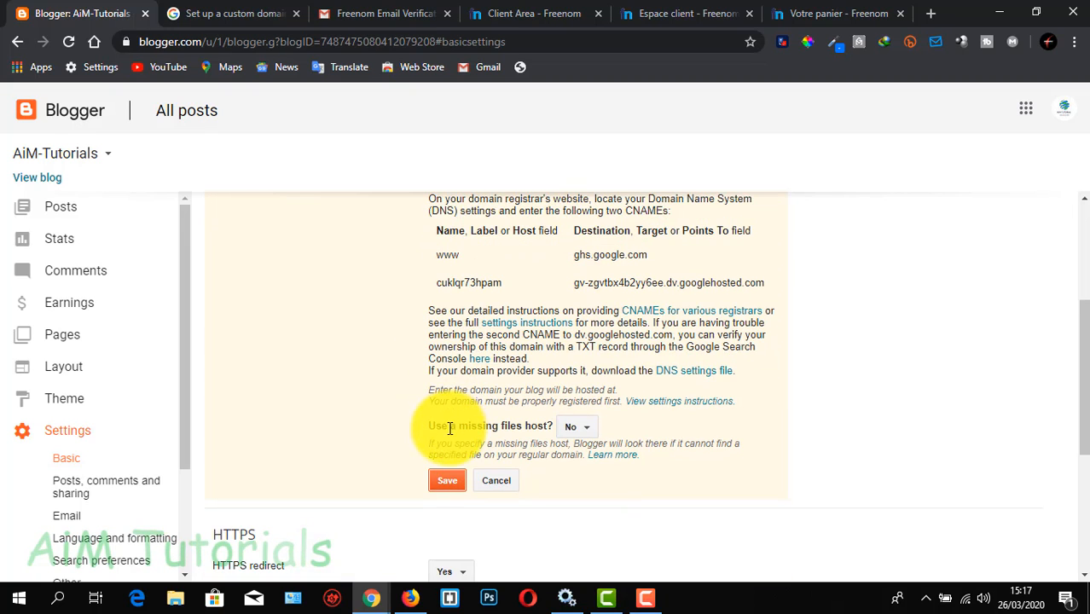
scroll(453, 428, "down", 1)
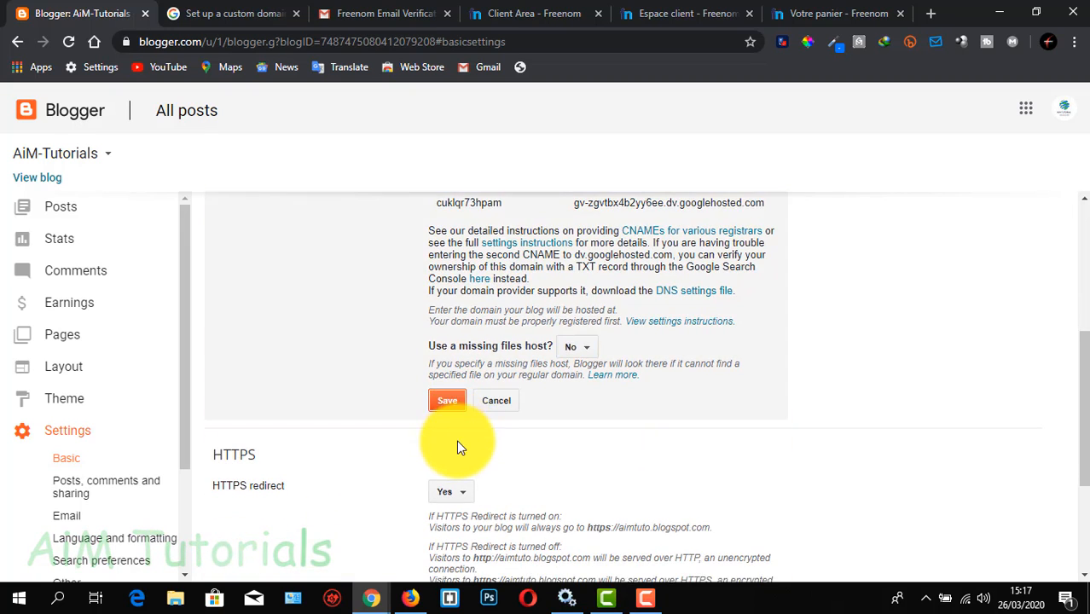
Select Yes for the blog's HTTPS redirect and review the explanation of the redirect options
scroll(456, 440, "down", 1)
left_click(459, 414)
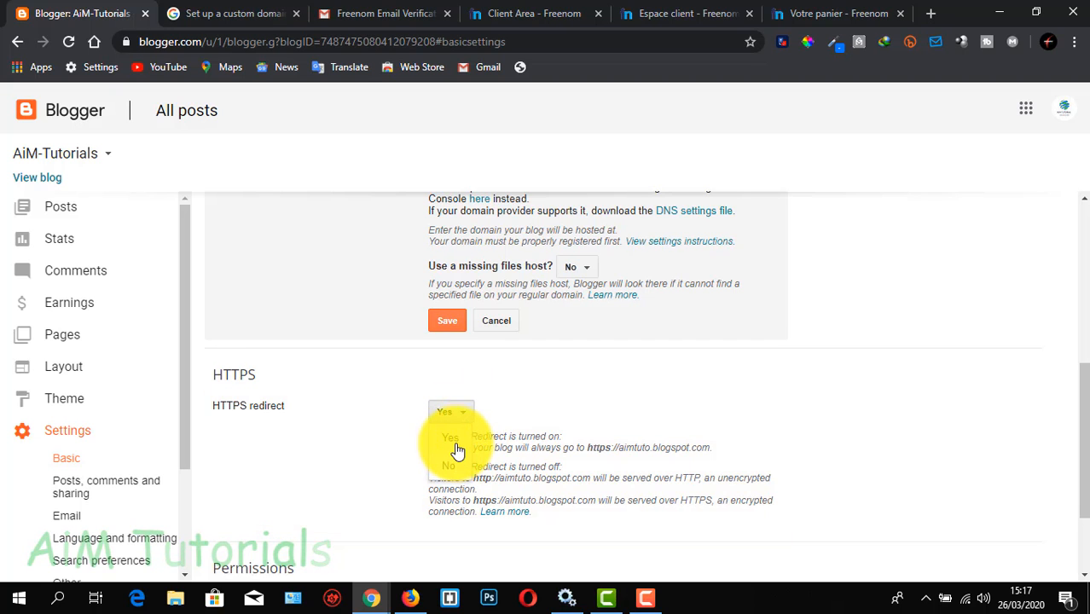
left_click(458, 438)
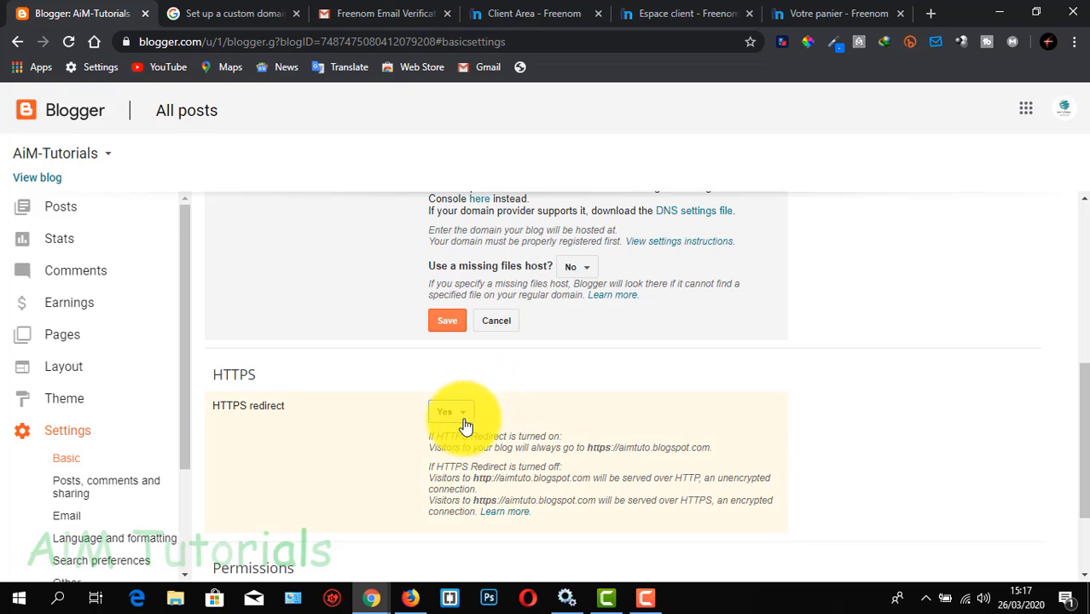
left_click_drag(492, 480, 561, 478)
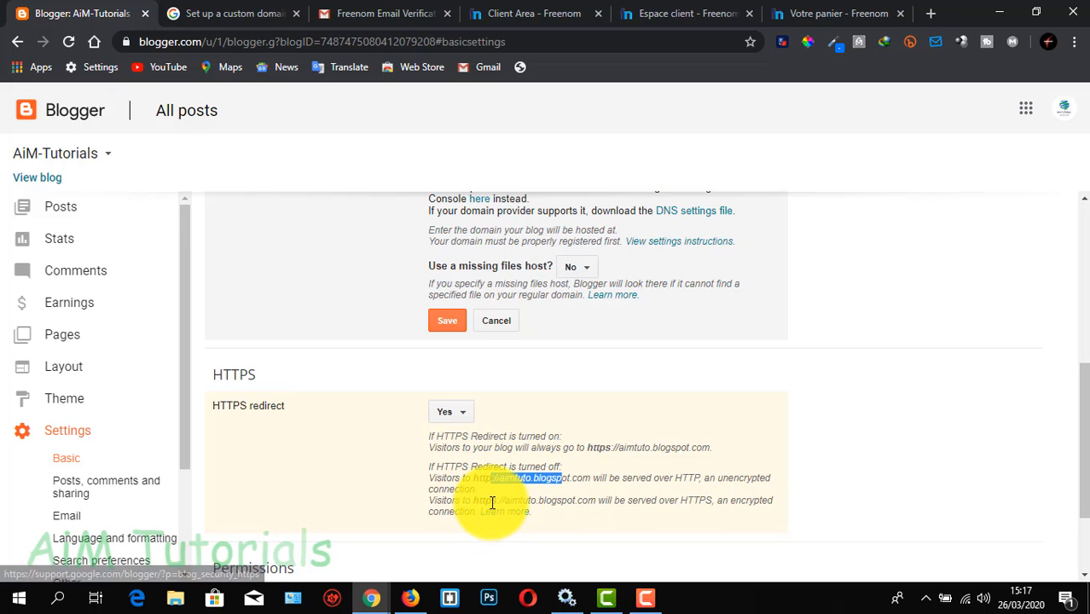
scroll(497, 502, "down", 1)
scroll(496, 495, "up", 2)
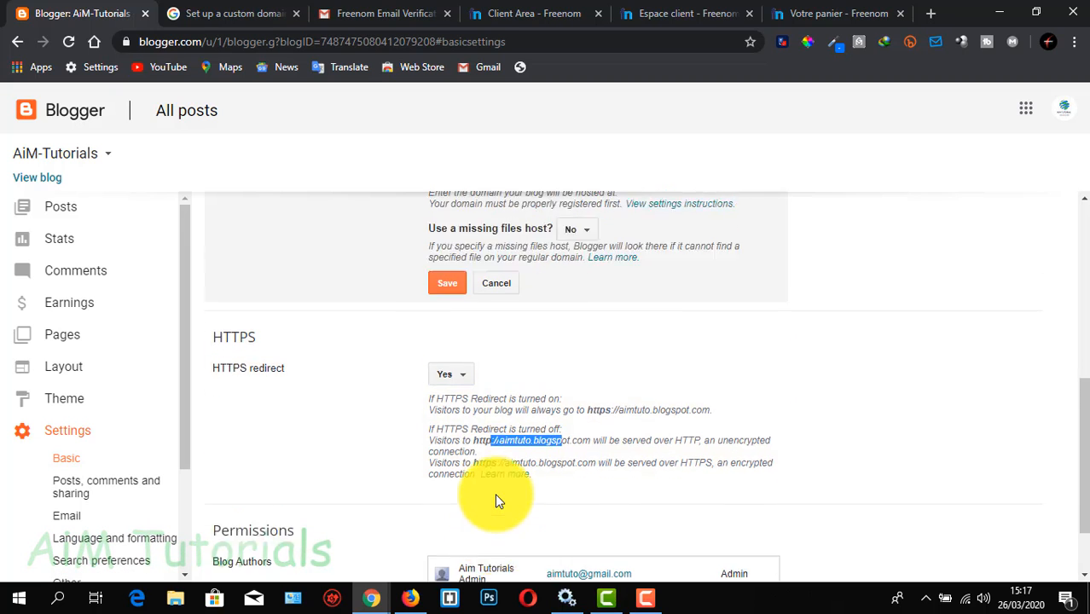
scroll(493, 467, "up", 1)
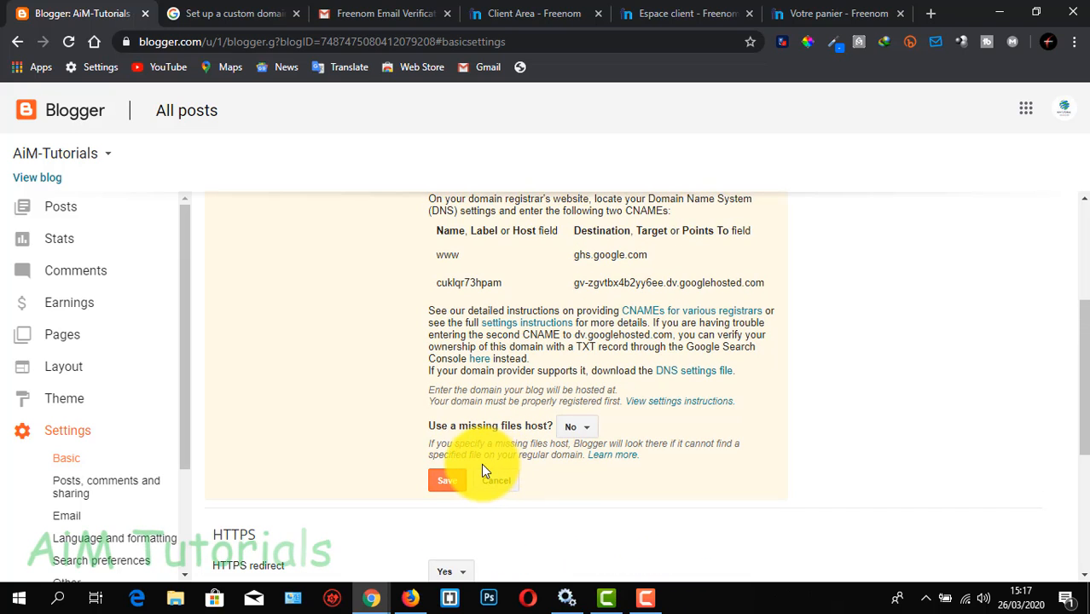
scroll(483, 467, "up", 1)
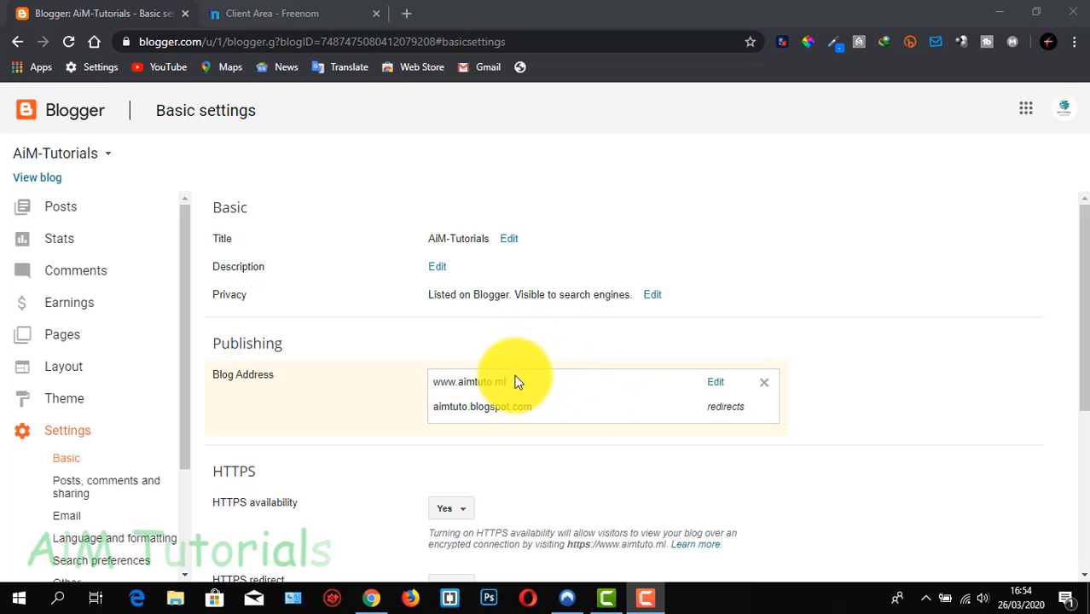
left_click(720, 390)
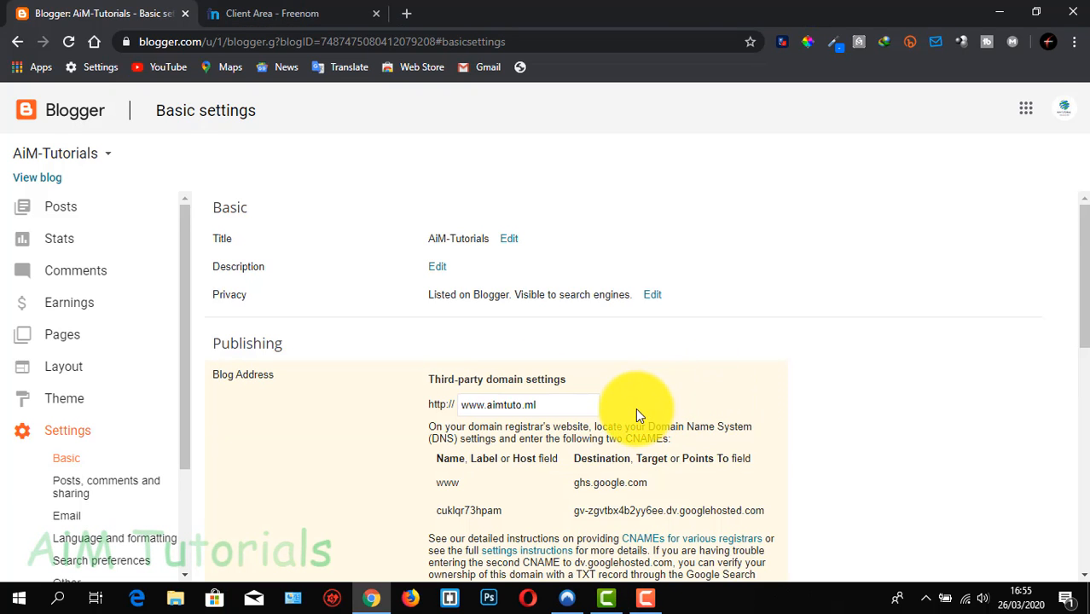
scroll(637, 414, "down", 1)
scroll(623, 413, "down", 1)
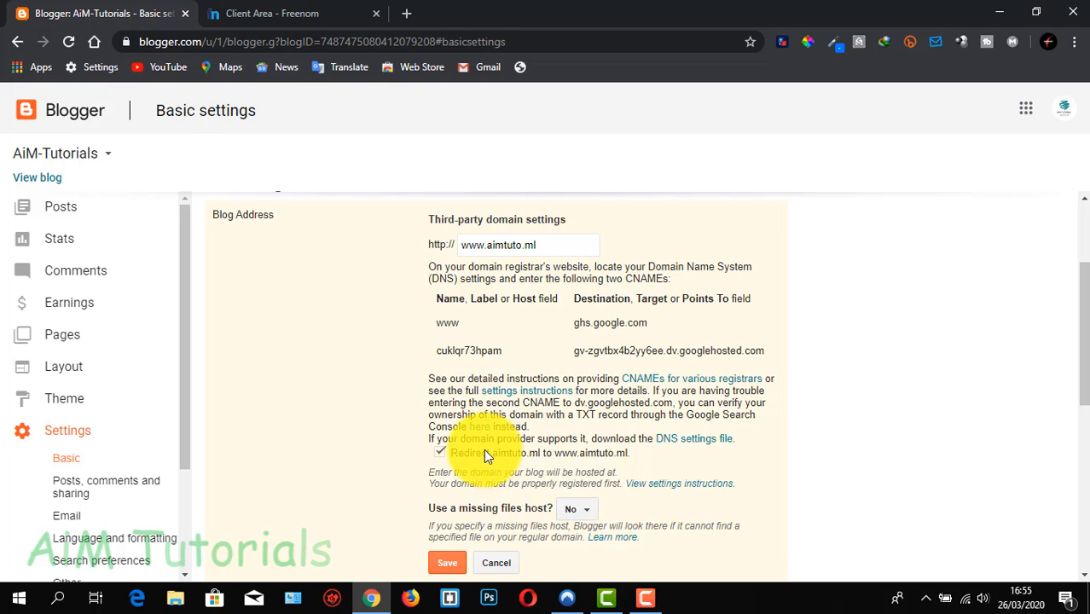
scroll(494, 465, "down", 1)
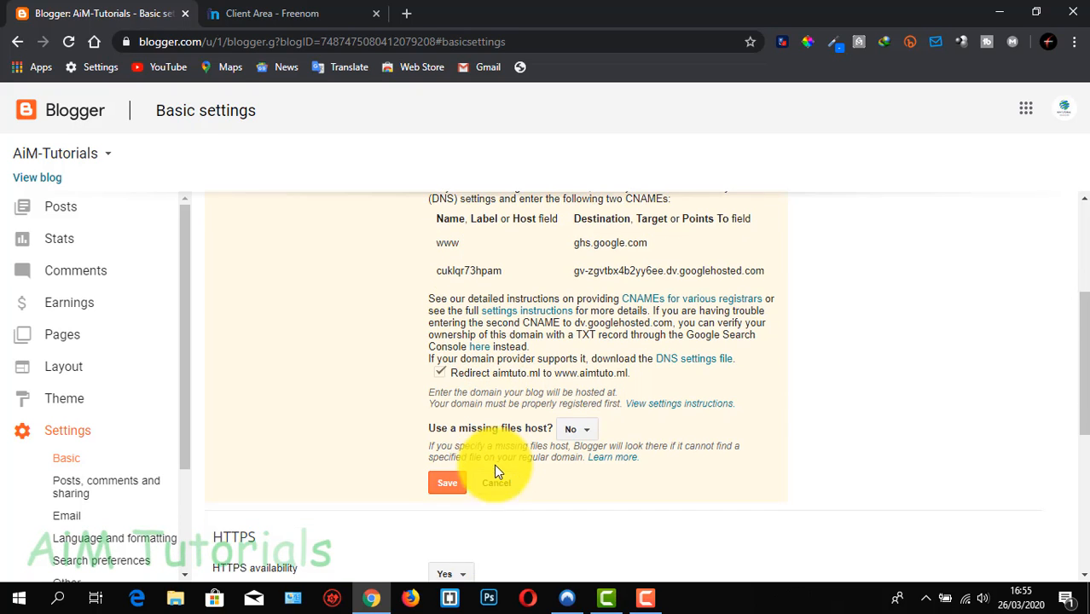
left_click(497, 482)
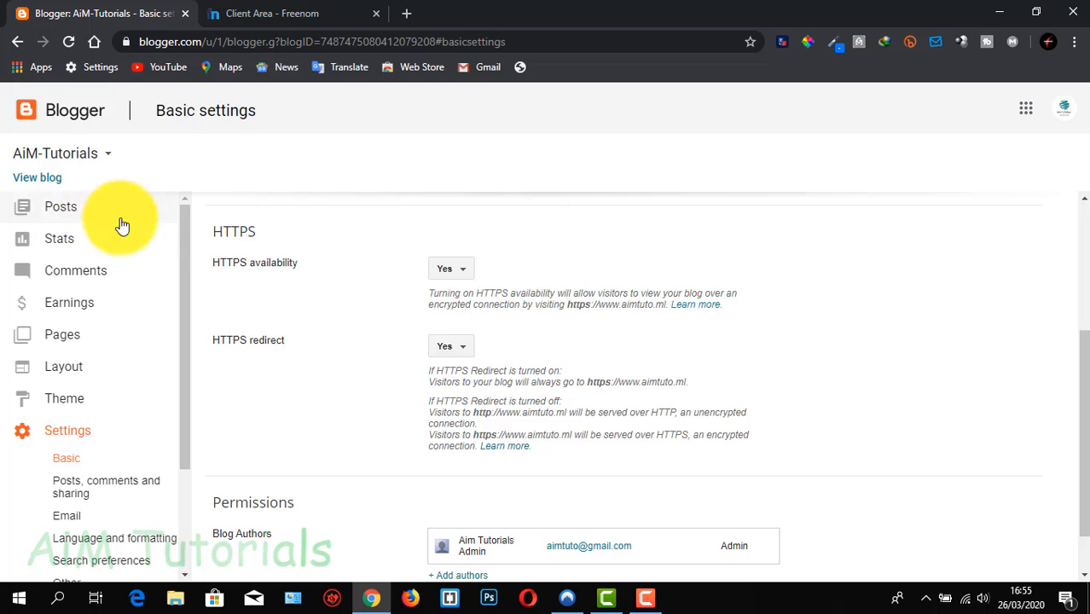
View the live blog from Blogger, skim its home page and check the full web address it uses
left_click(35, 178)
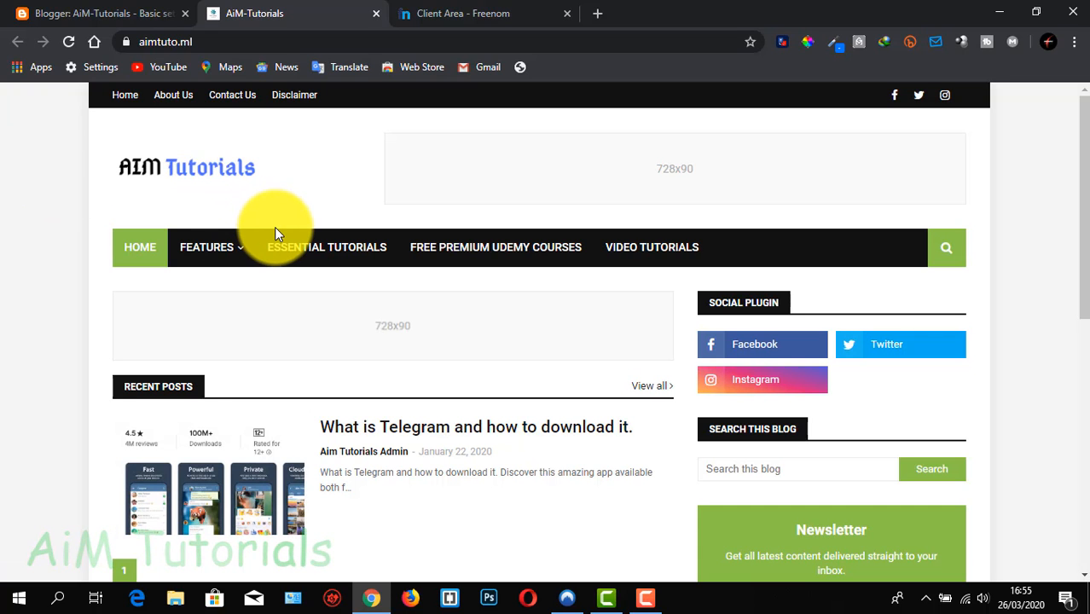
scroll(274, 227, "down", 1)
scroll(274, 227, "down", 1)
scroll(277, 235, "up", 2)
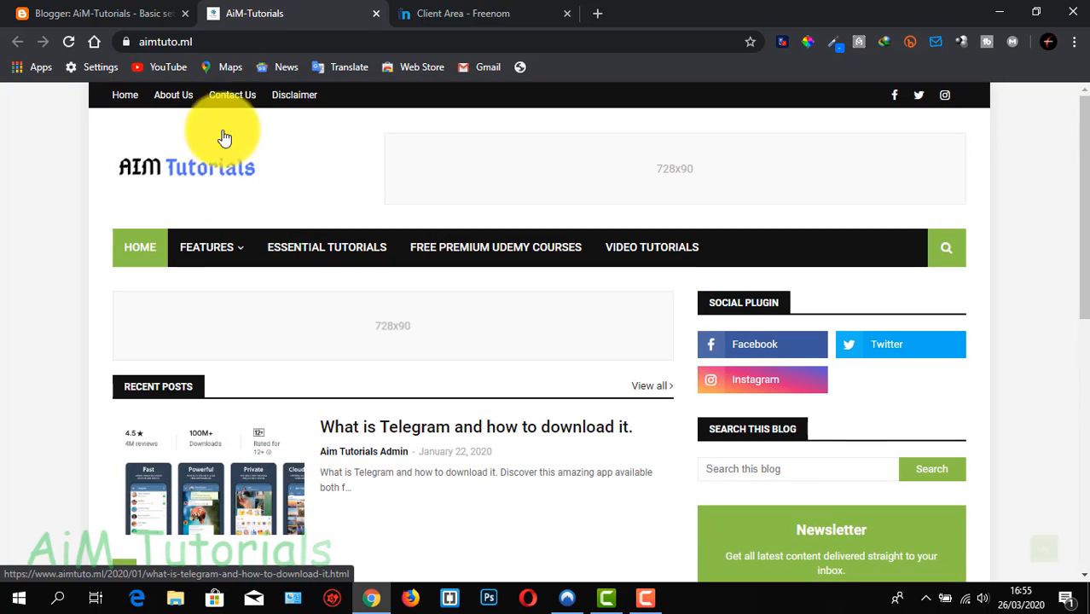
left_click(214, 41)
left_click(268, 42)
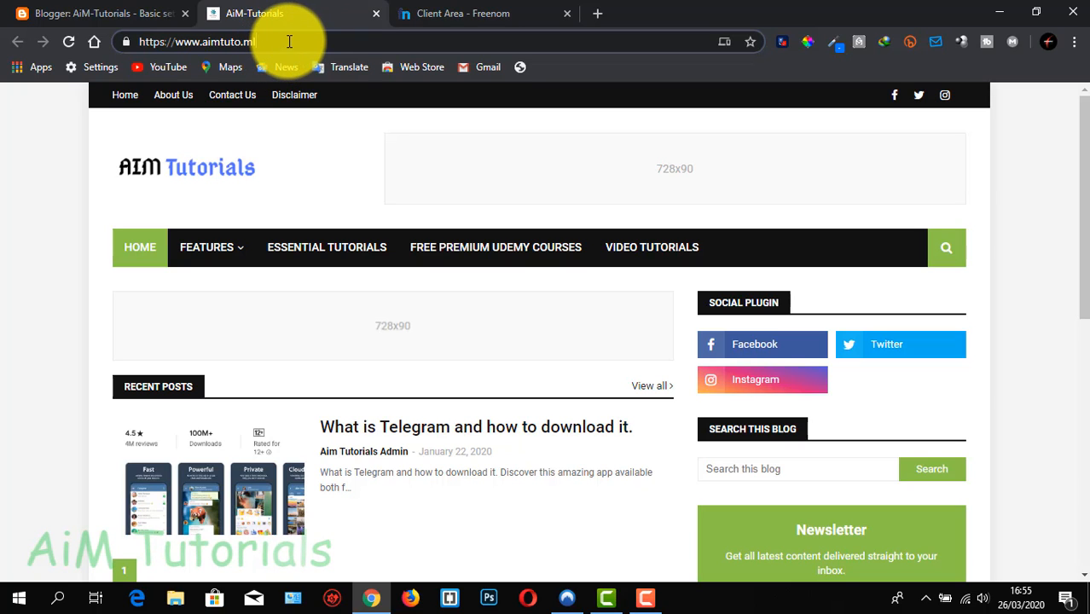
left_click(72, 99)
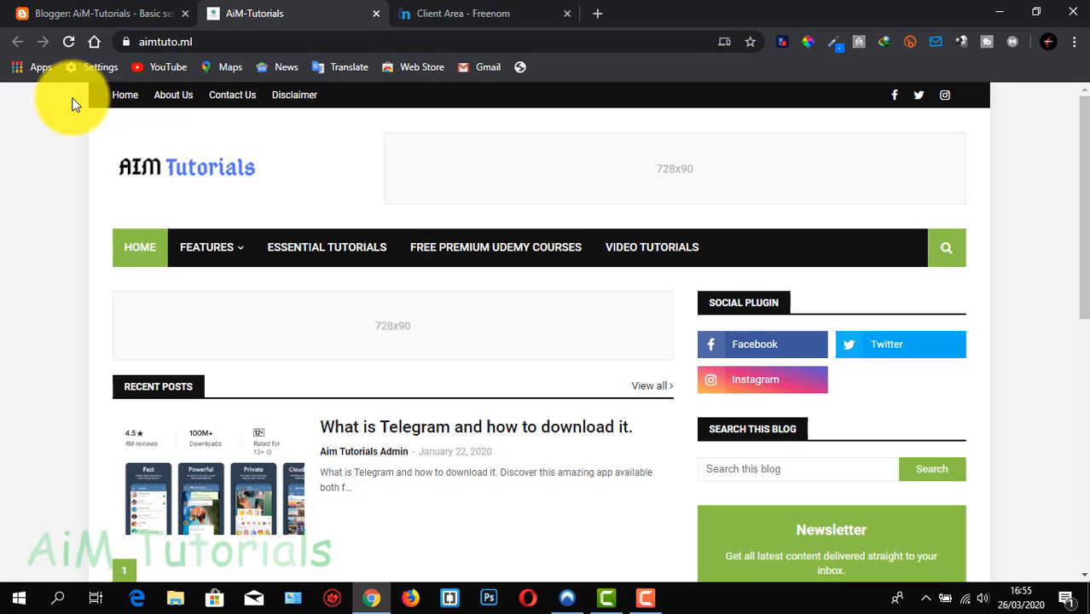